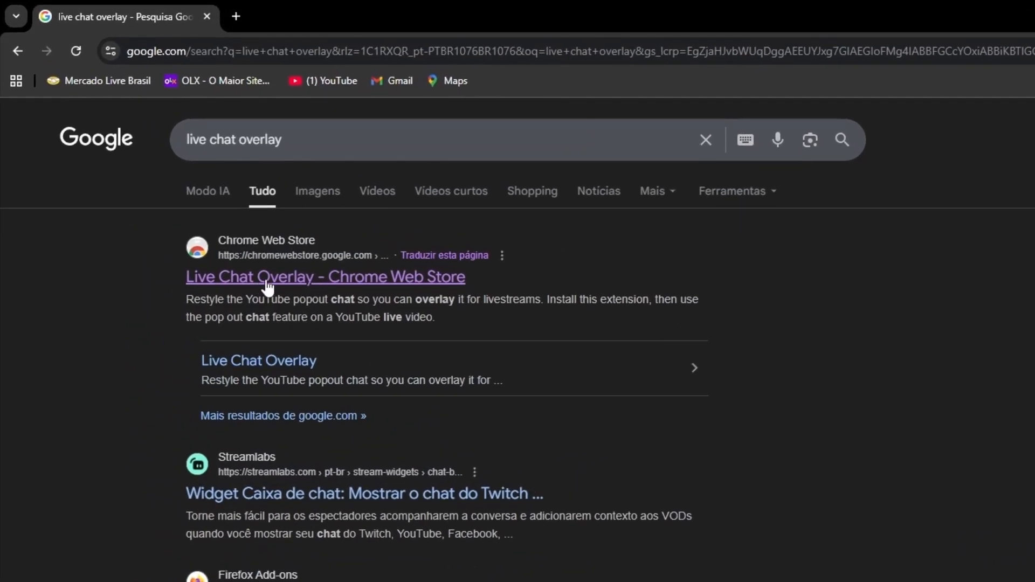
Install the Live Chat Overlay extension from its Chrome Web Store page and dismiss the installation notice.
left_click(297, 280)
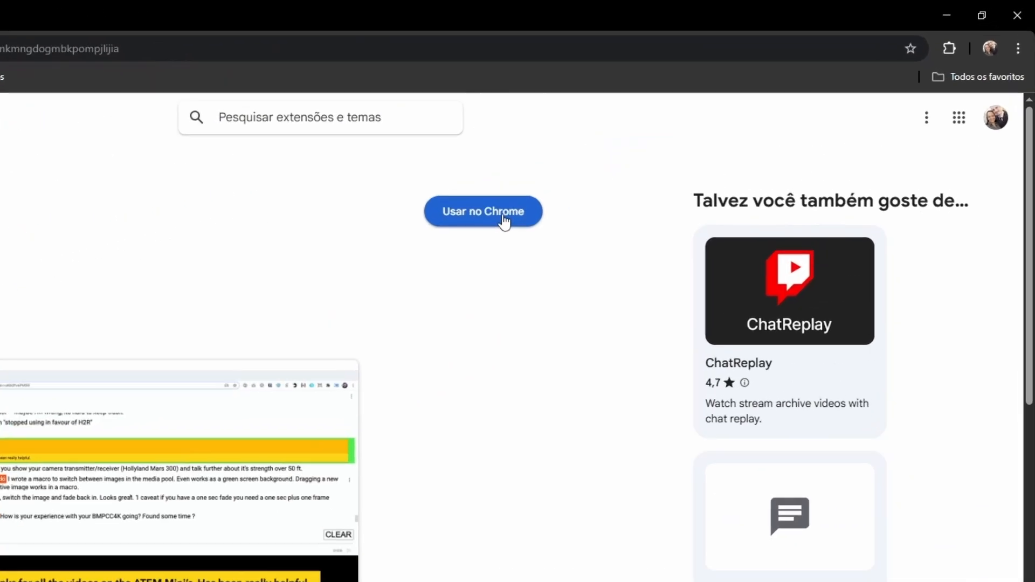
left_click(655, 152)
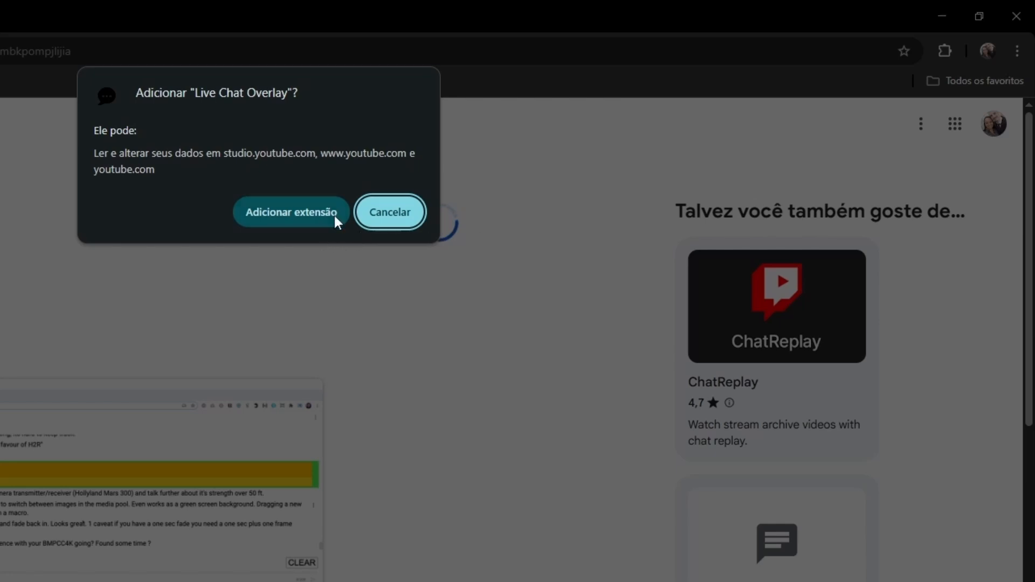
left_click(308, 217)
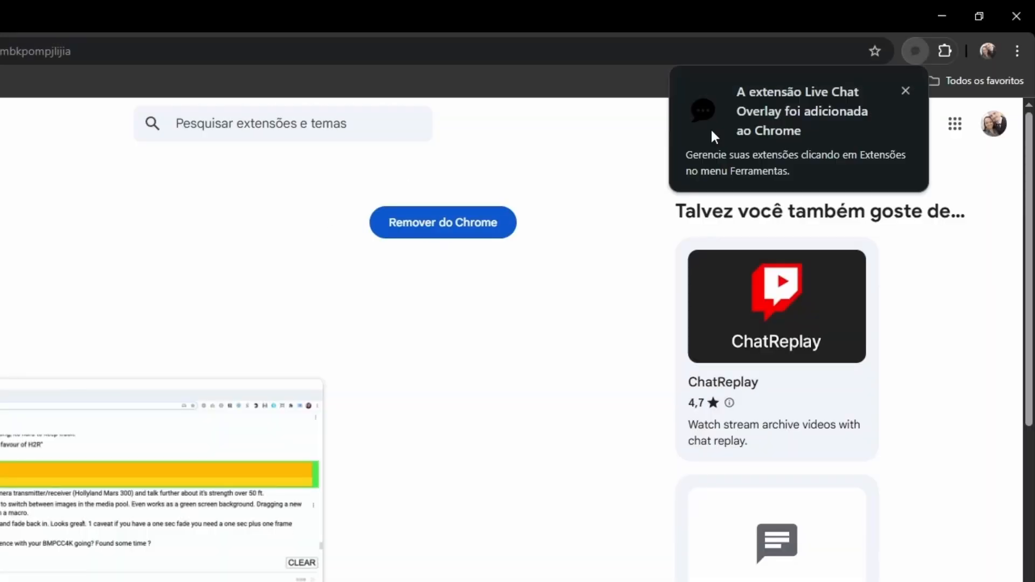
left_click(906, 90)
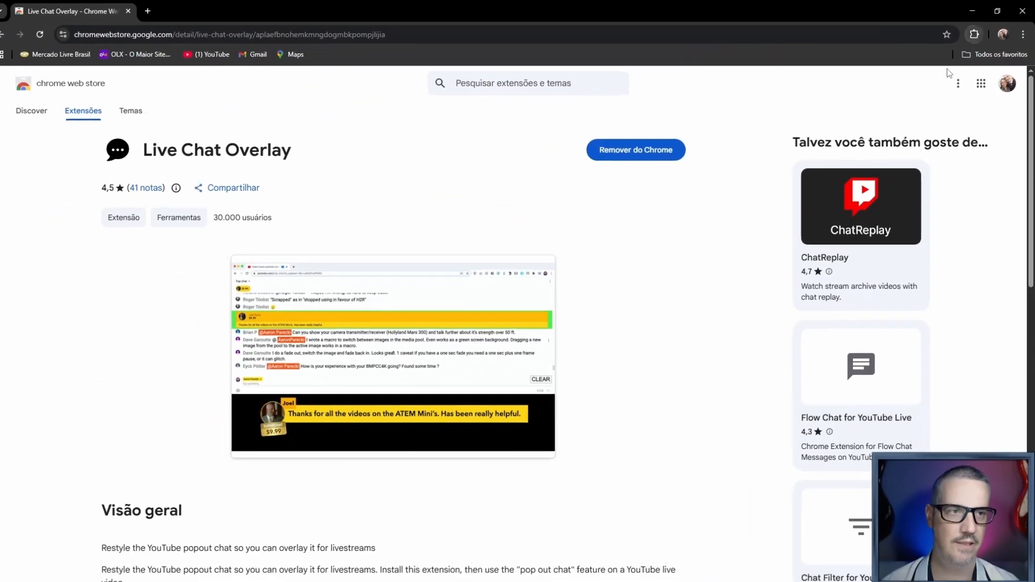
Open the Live Chat Overlay extension's options and examine its color and highlight settings.
left_click(974, 33)
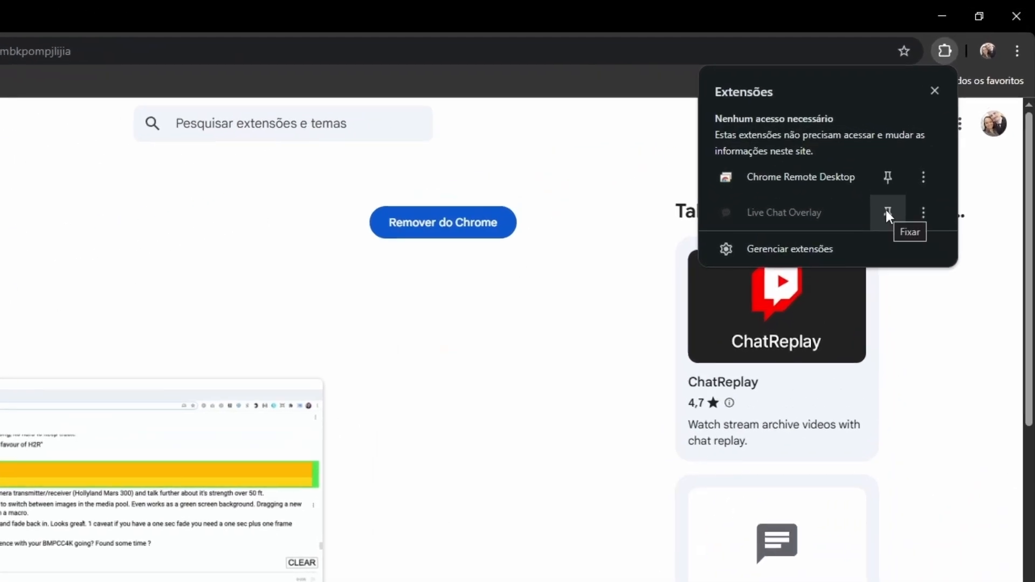
left_click(924, 213)
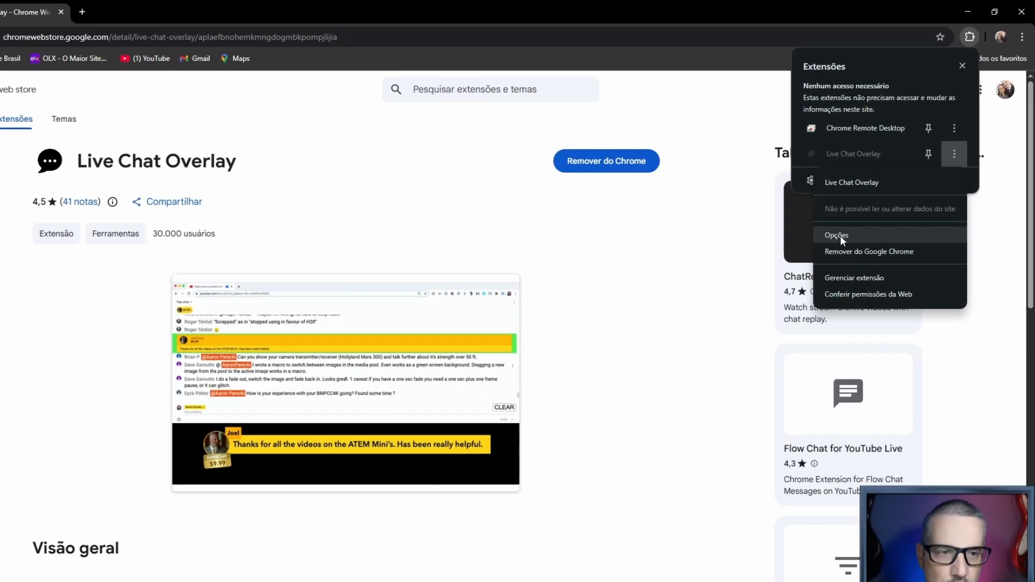
left_click(778, 324)
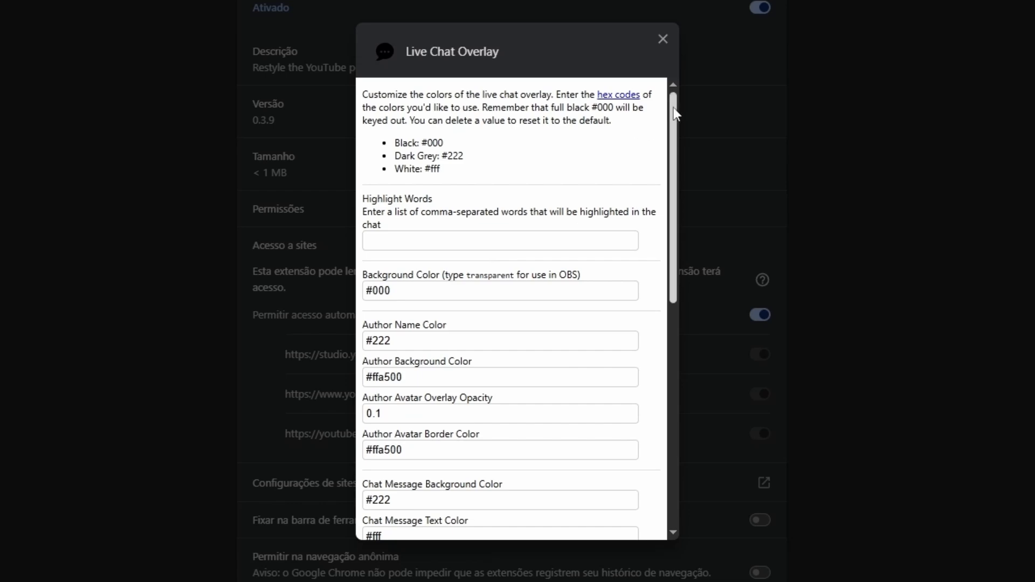
left_click_drag(673, 98, 666, 77)
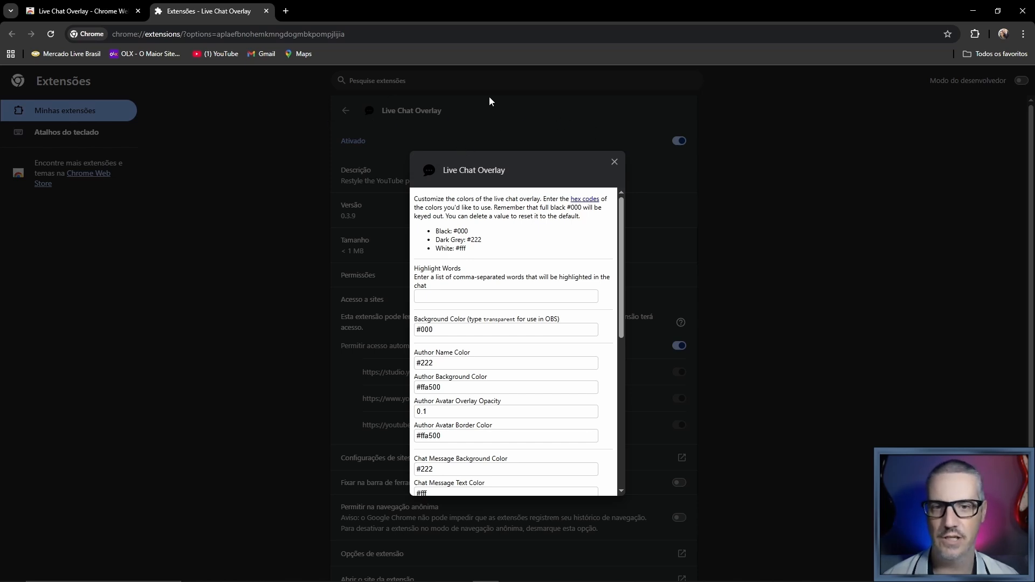
Open YouTube in a new browser tab and go to the live streaming page in YouTube Studio.
left_click(285, 11)
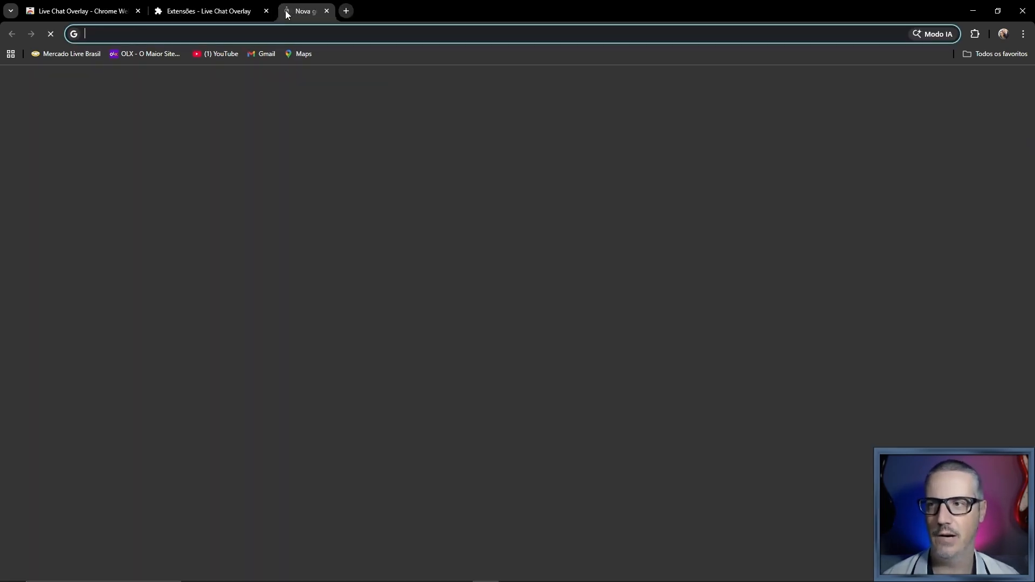
left_click(222, 55)
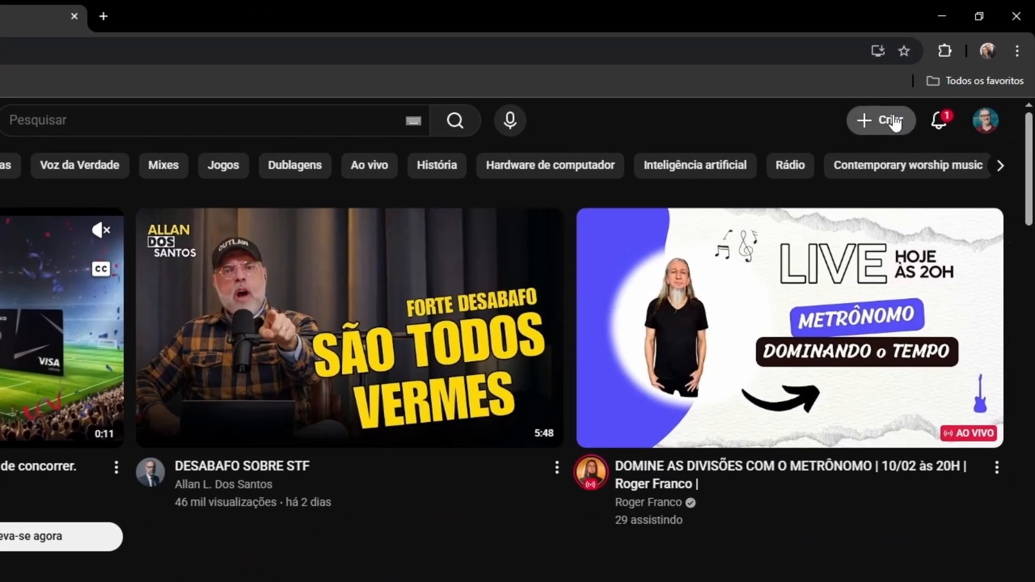
left_click(932, 83)
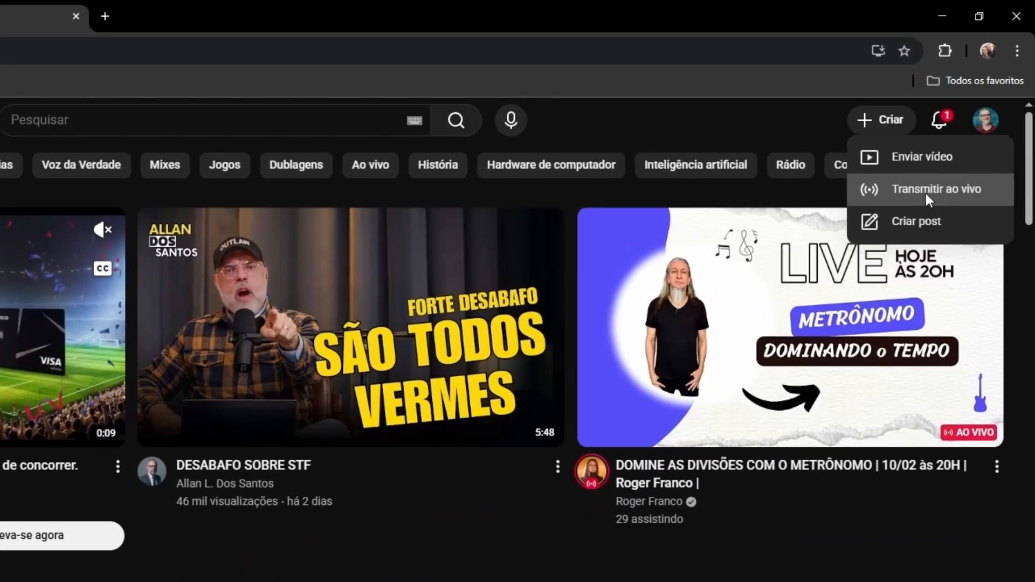
left_click(925, 199)
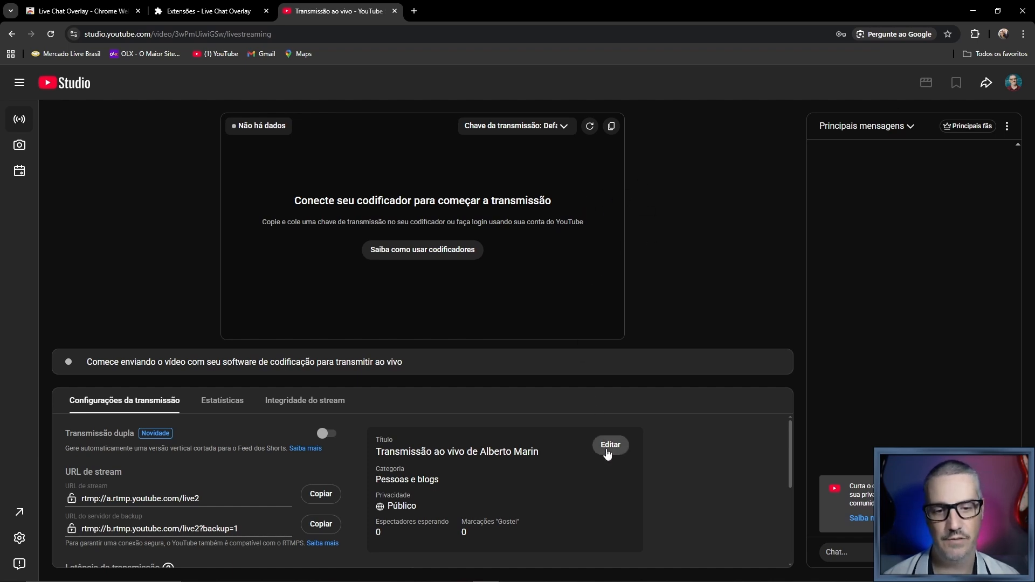
Edit the live stream's settings, entering "Teste" as both the title and the description.
left_click(608, 445)
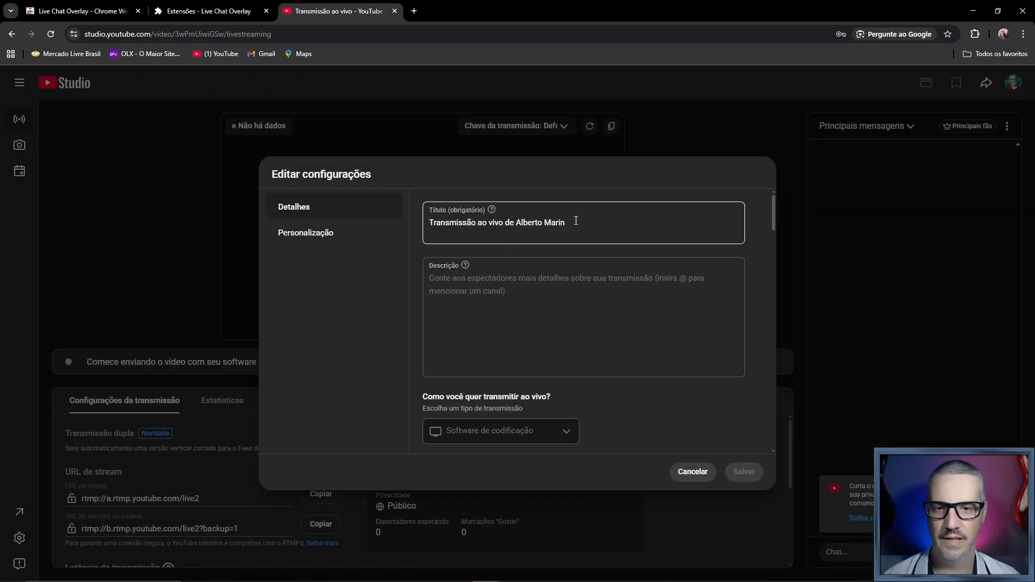
left_click_drag(576, 221, 421, 225)
type("Teste")
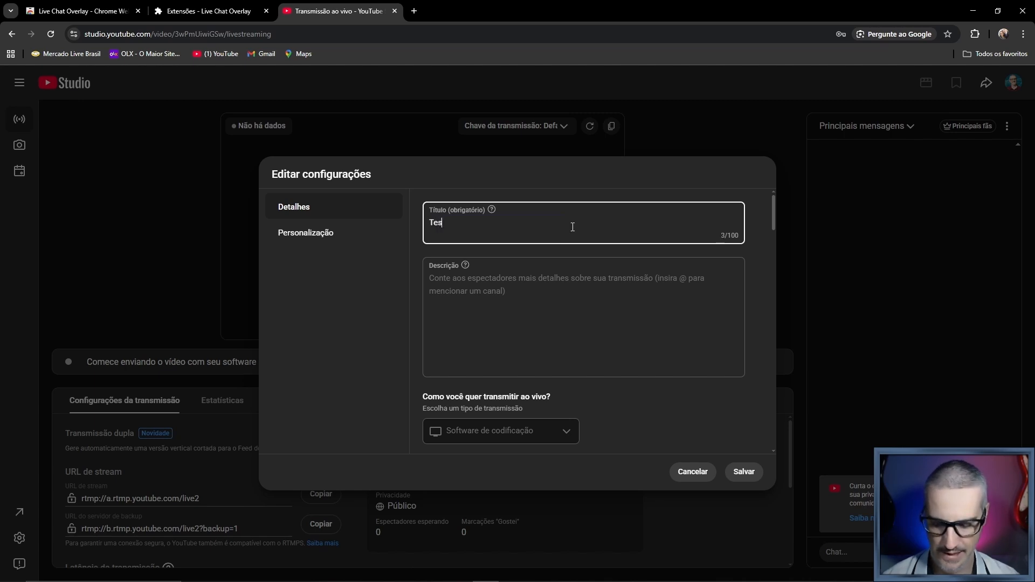
left_click(566, 286)
type("Teste")
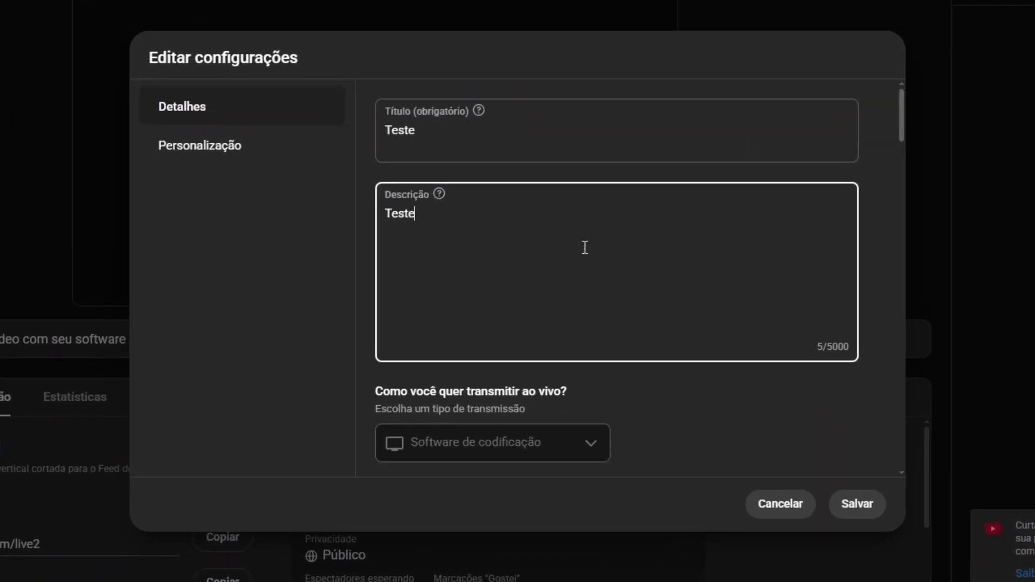
Set the stream's visibility to Não listado and save the stream settings.
left_click_drag(899, 113, 874, 153)
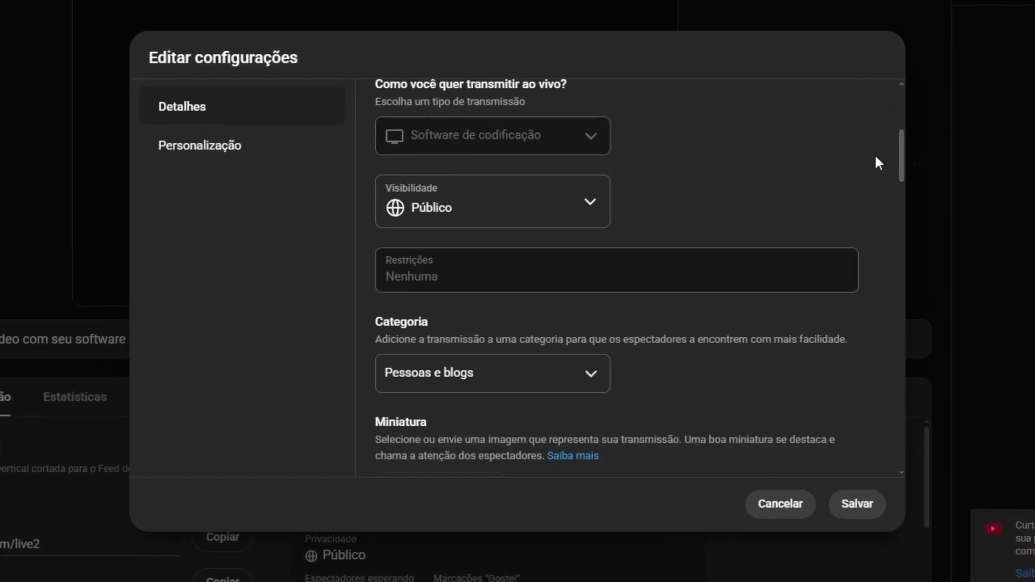
left_click(589, 202)
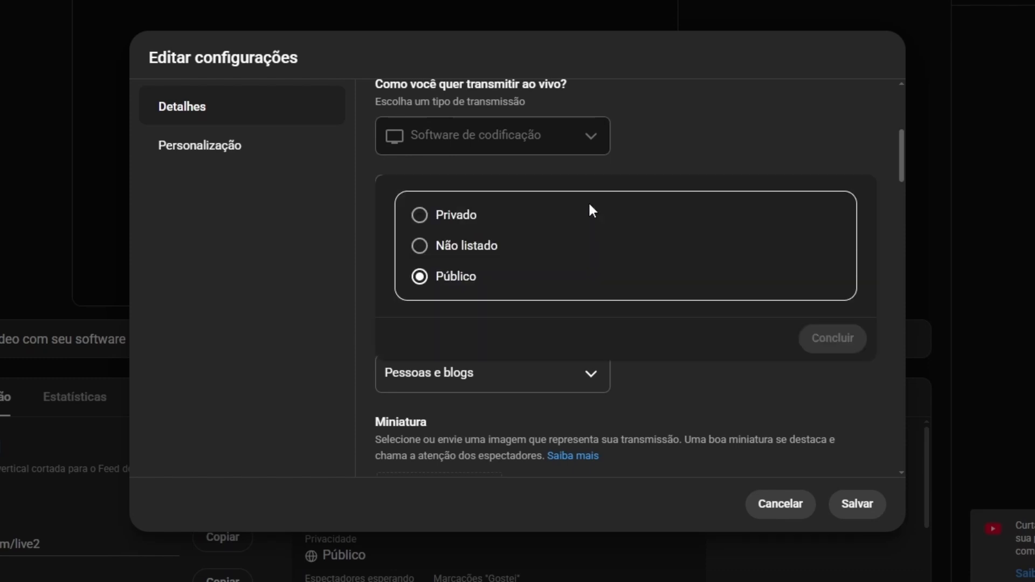
left_click(420, 247)
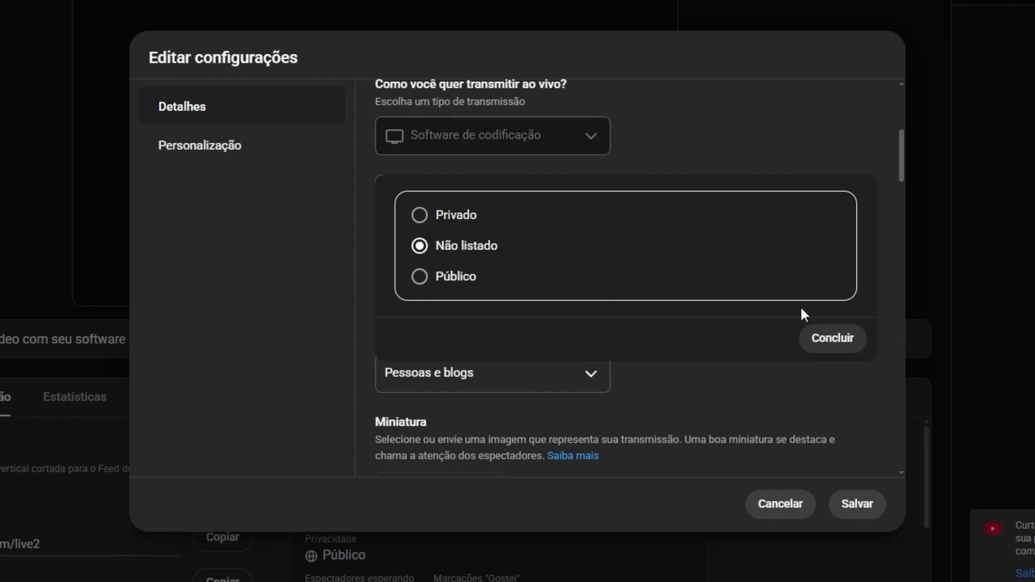
left_click(844, 344)
left_click_drag(900, 178, 911, 237)
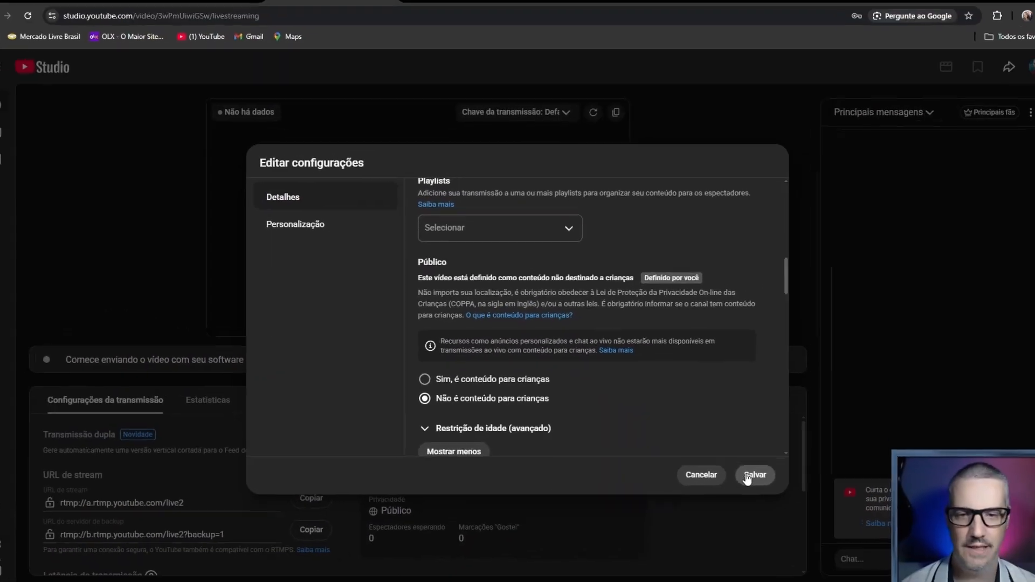
left_click(747, 477)
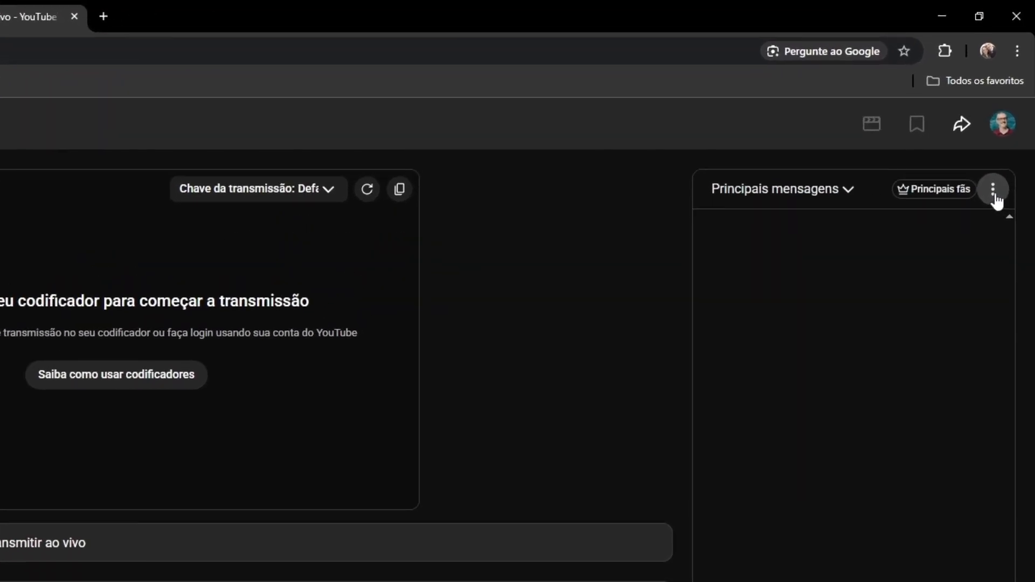
Open the live chat in a separate window, generate its overlay URL and copy that URL.
left_click(996, 199)
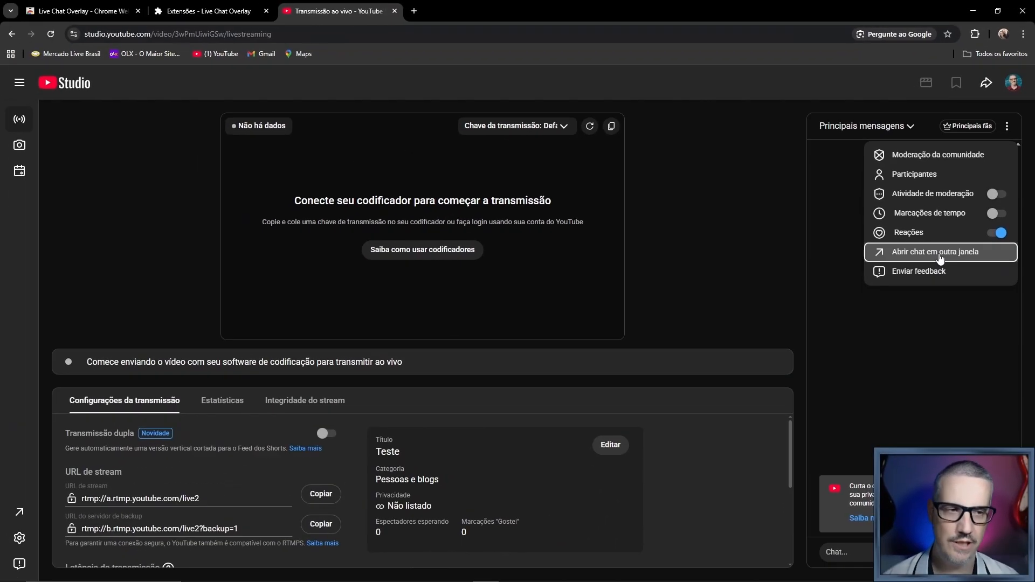
left_click(938, 288)
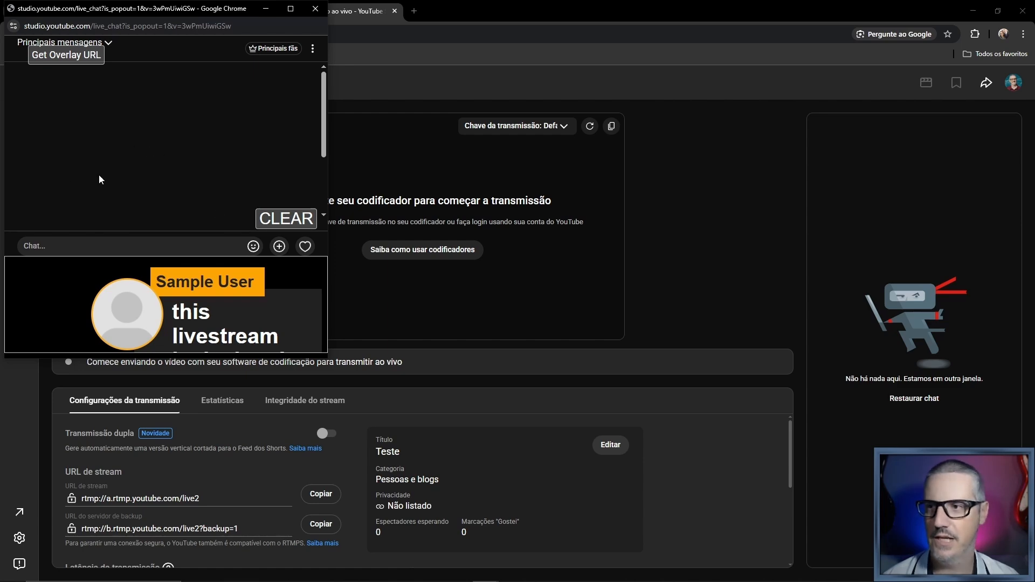
left_click(70, 58)
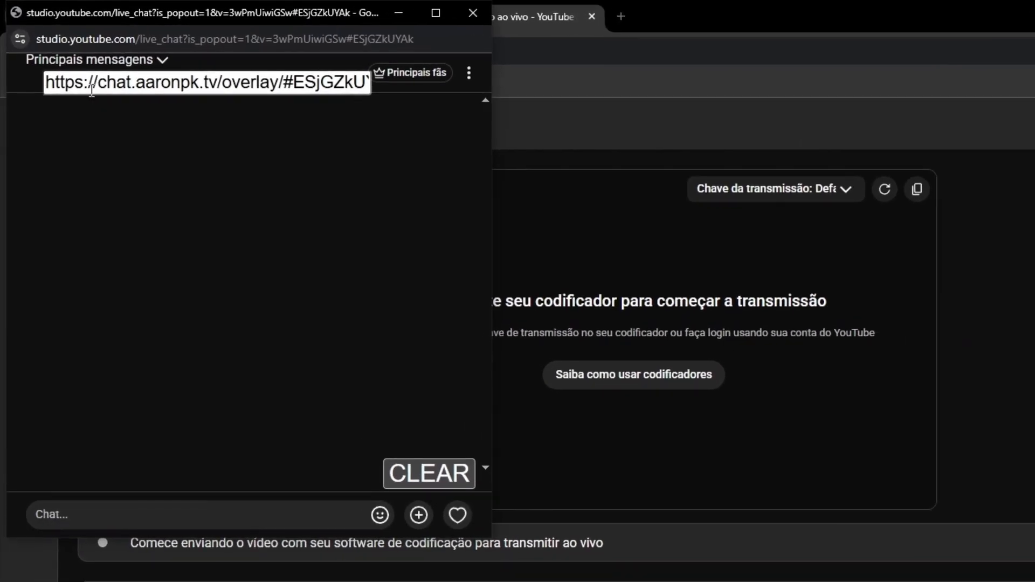
left_click(162, 82)
key("ctrl+c")
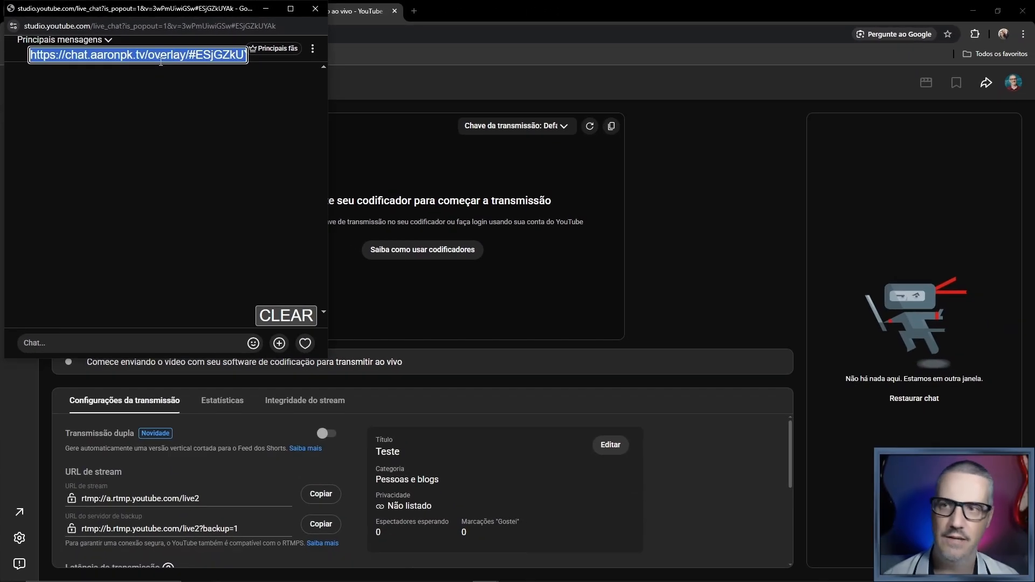
right_click(126, 55)
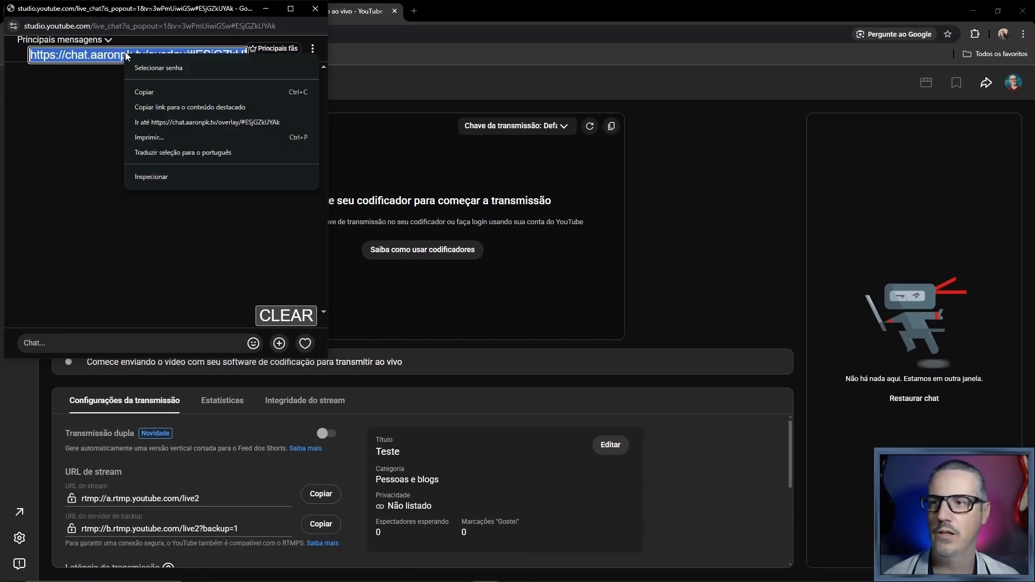
left_click(182, 93)
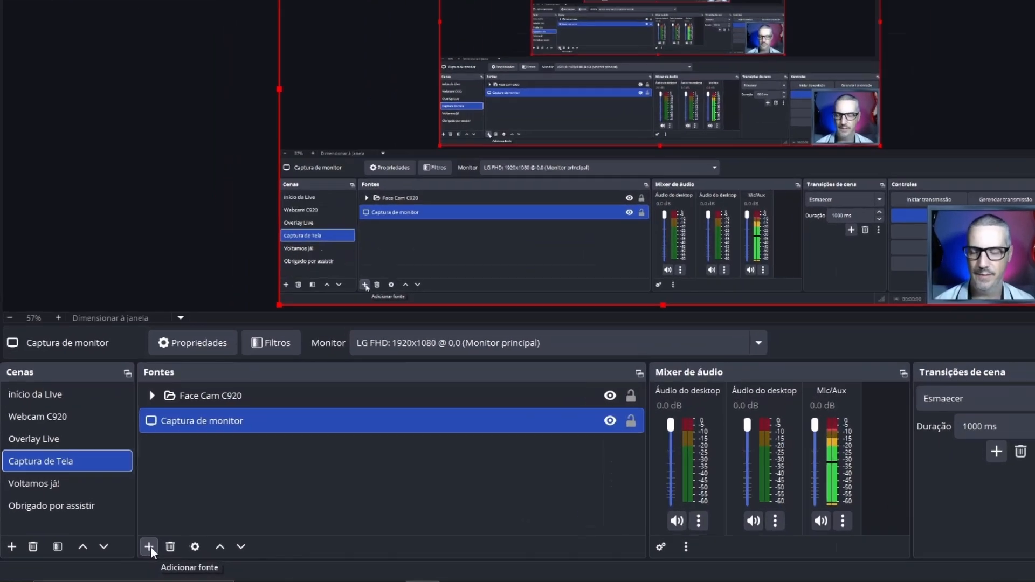
Switch to OBS and add a new browser source named "Live Chat Overlay 02" to the Captura de Tela scene.
left_click(116, 555)
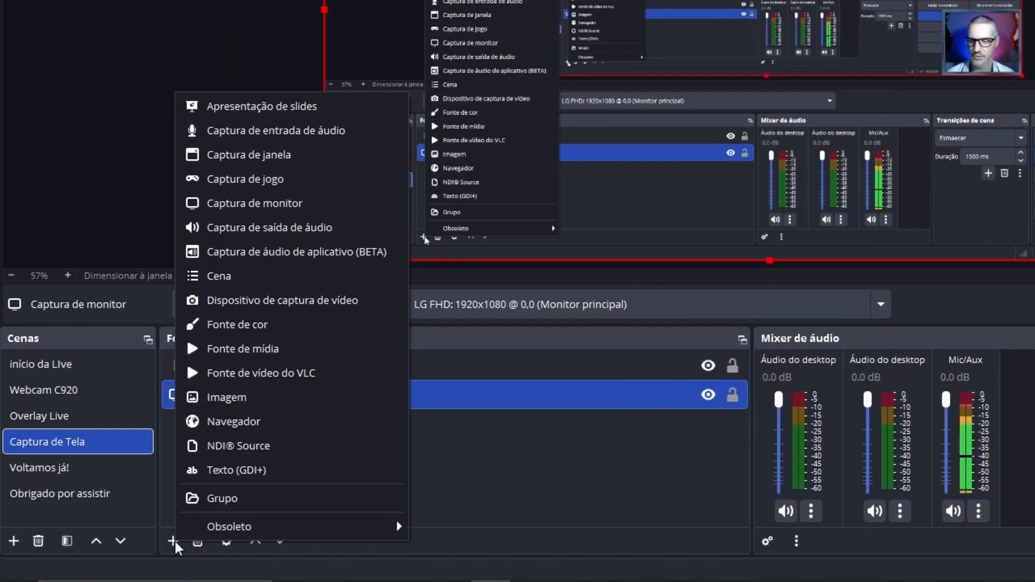
left_click(247, 426)
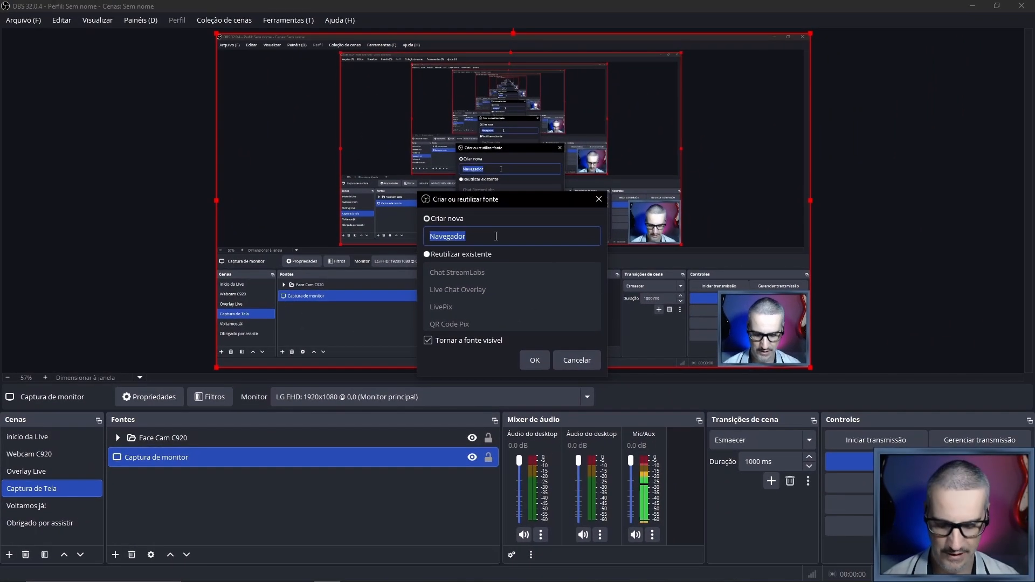
type("Liv")
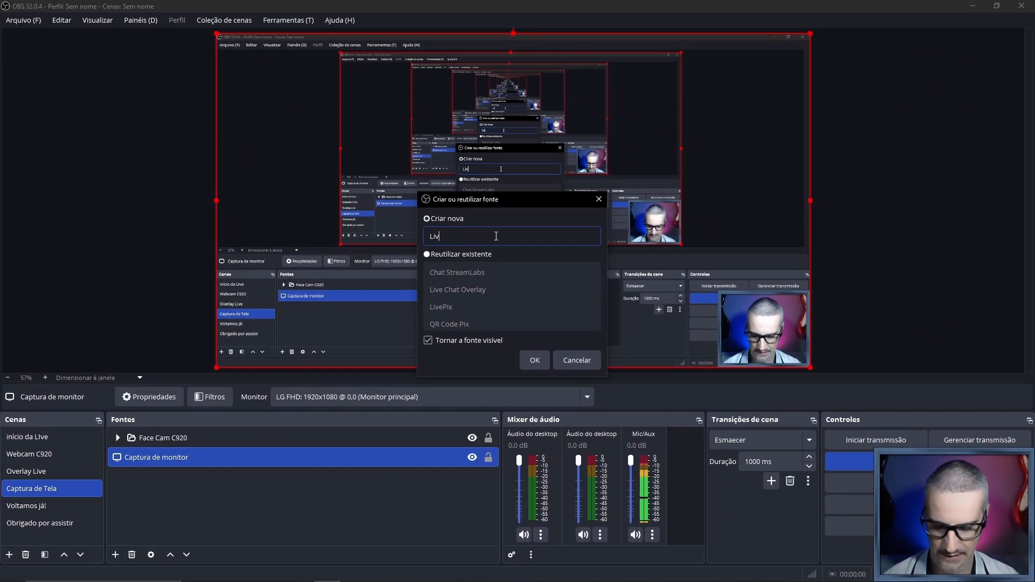
type("e Chat ")
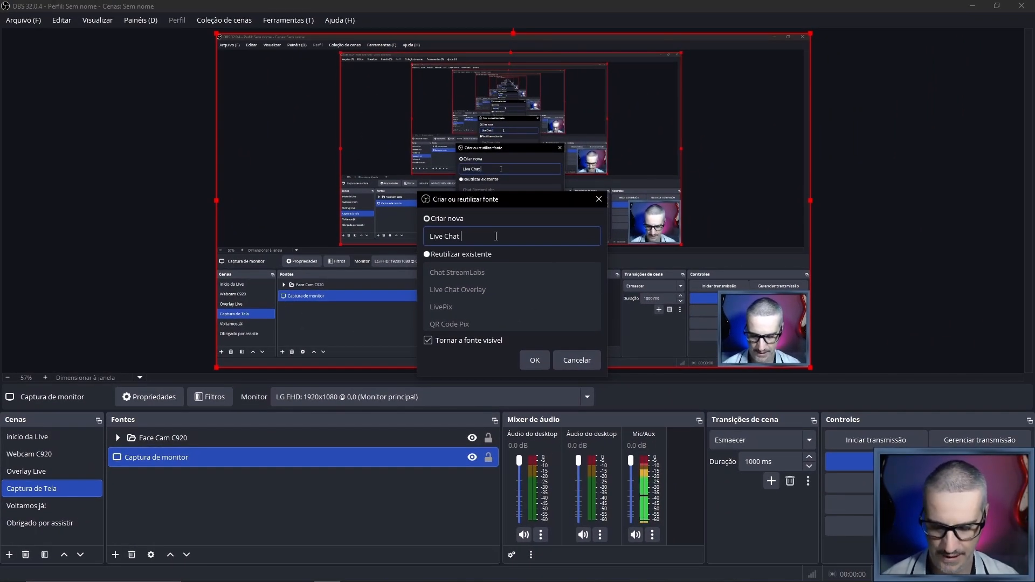
type("Overlay")
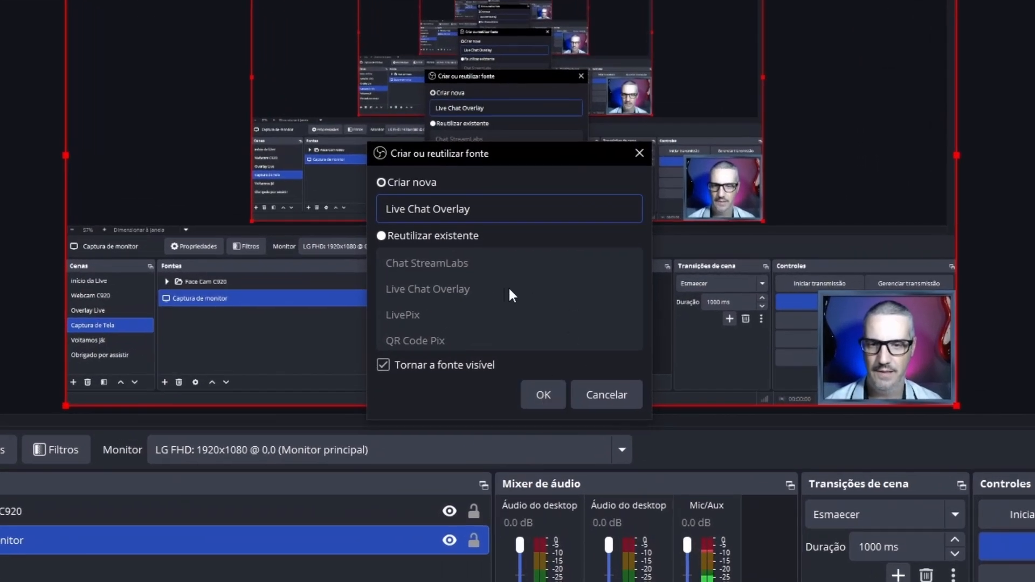
type(" 02")
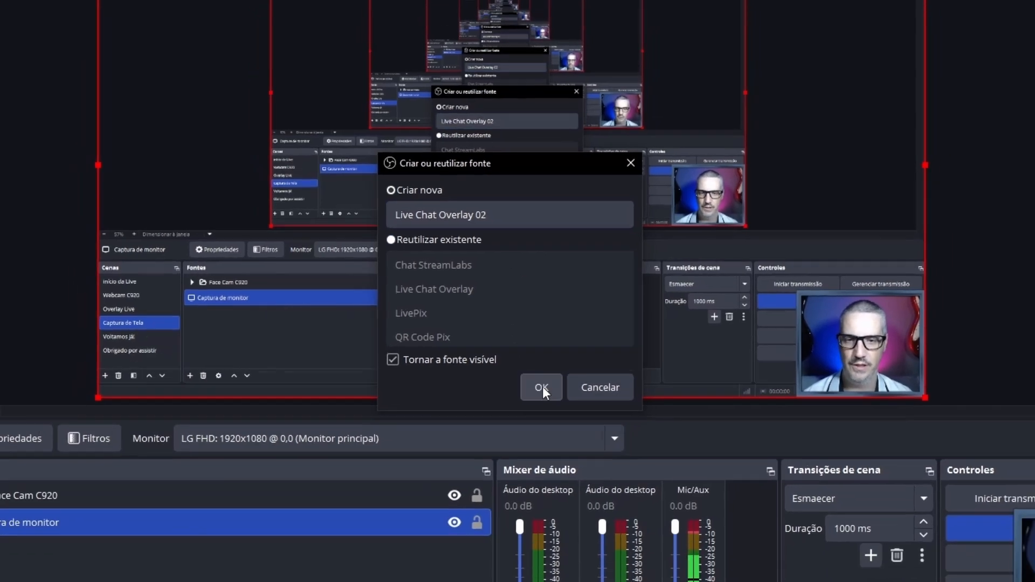
left_click(543, 394)
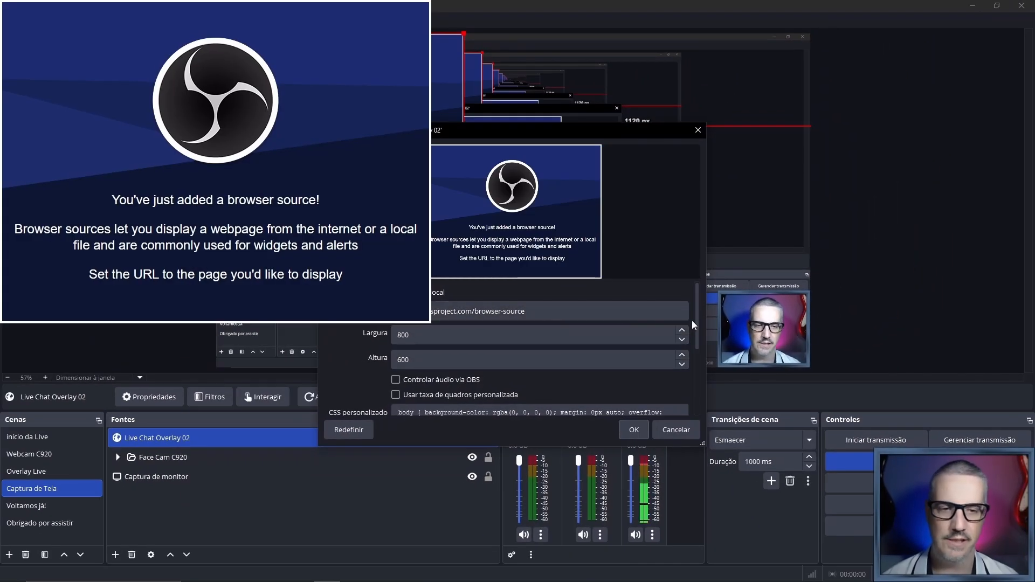
Replace the browser source's default URL with the copied chat overlay URL and save the source properties.
left_click_drag(698, 315, 704, 377)
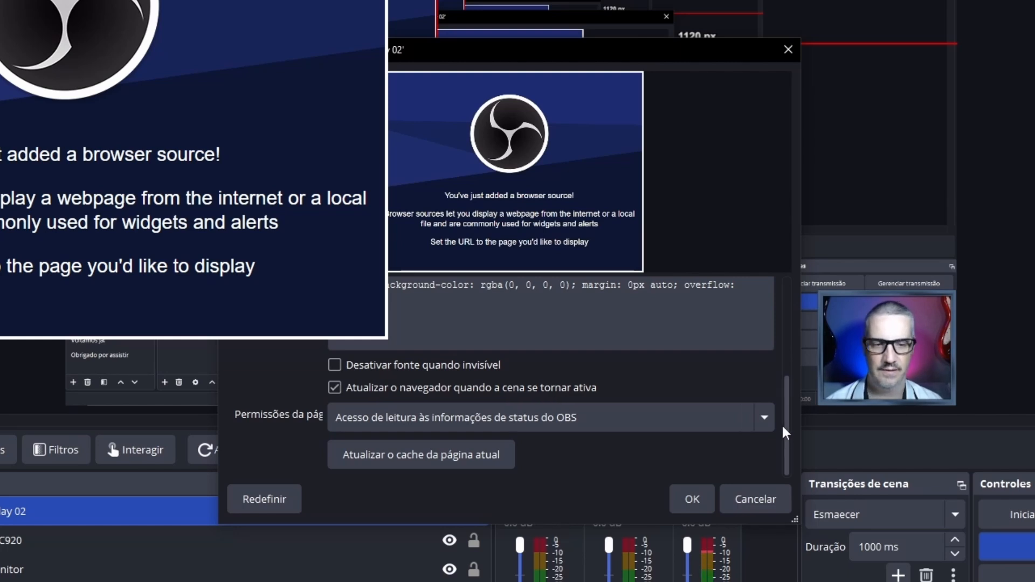
left_click_drag(782, 424, 788, 308)
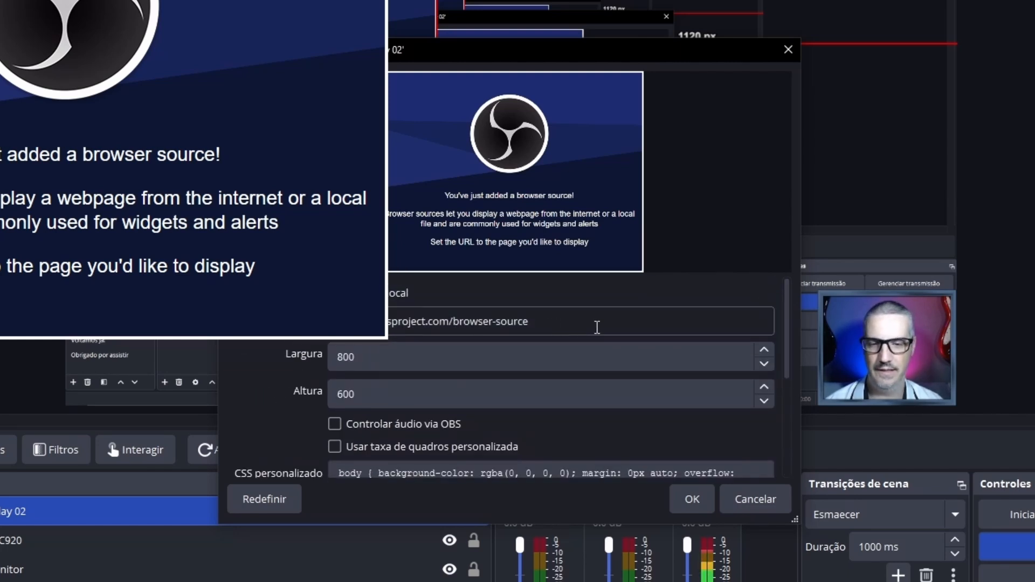
triple_click(539, 321)
right_click(550, 319)
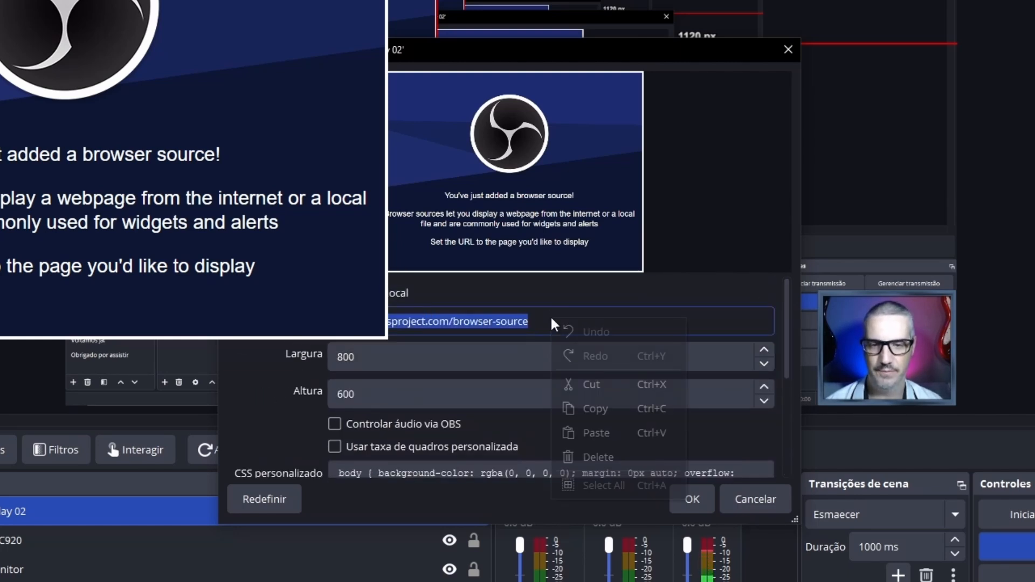
left_click(626, 432)
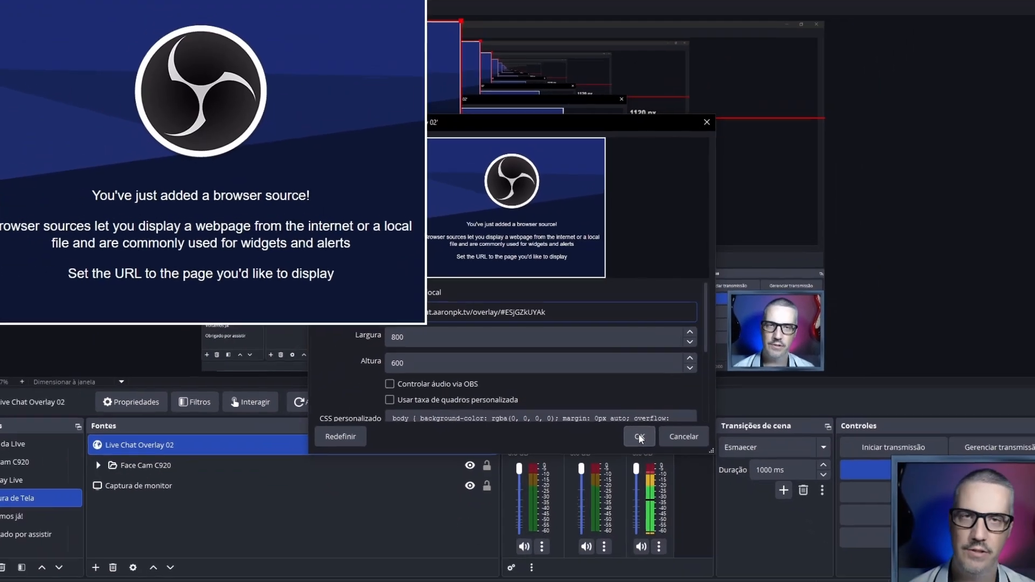
left_click(690, 495)
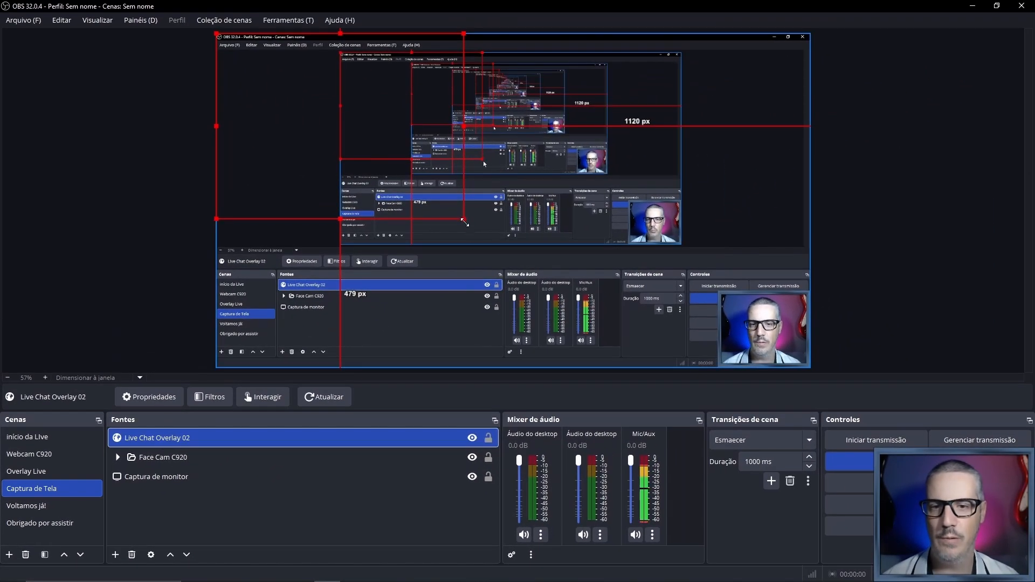
Enlarge the Live Chat Overlay 02 source in the preview, and set its width to 1920 and height to 1080.
left_click_drag(464, 219, 662, 347)
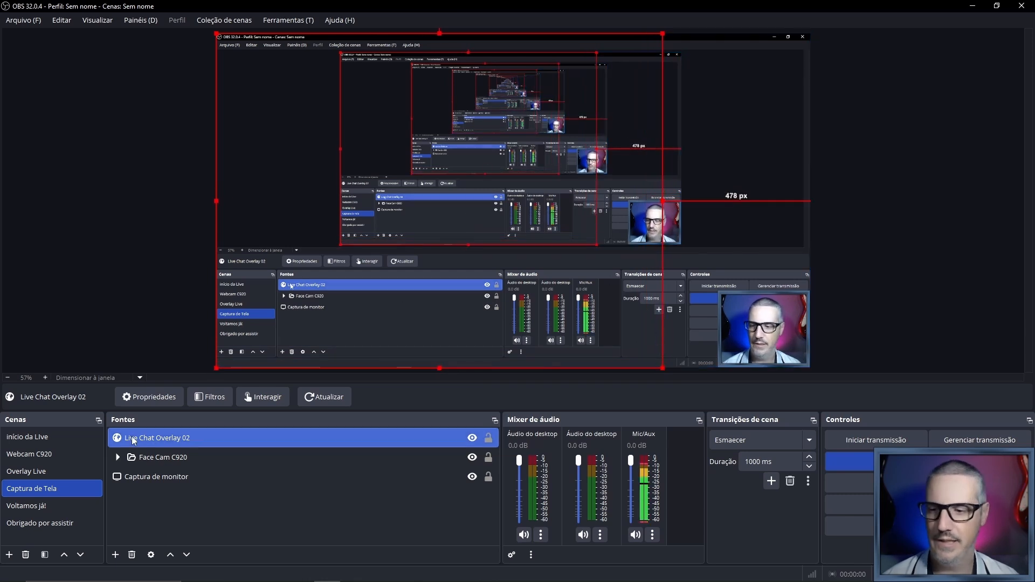
left_click(164, 399)
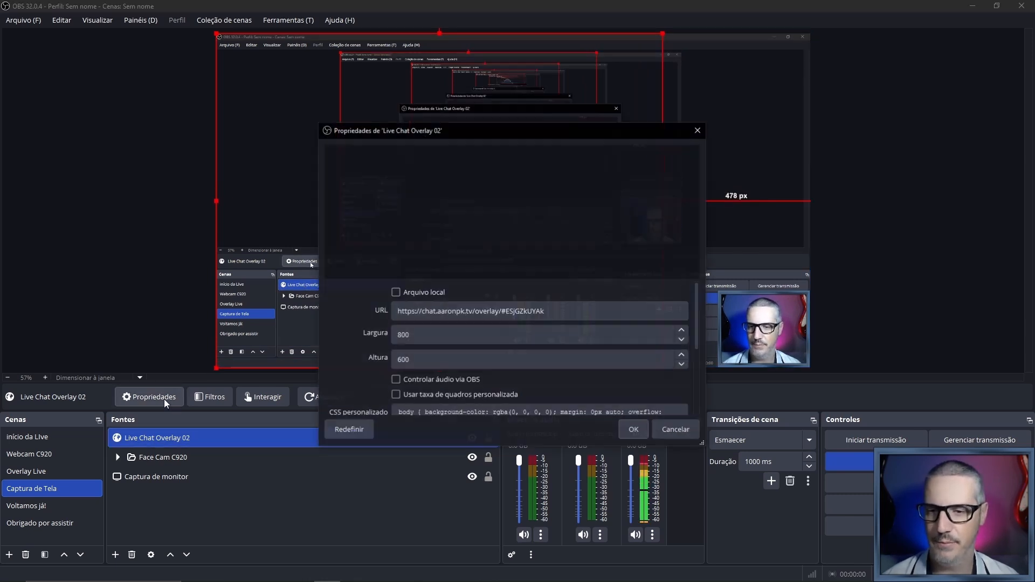
left_click_drag(448, 333, 365, 335)
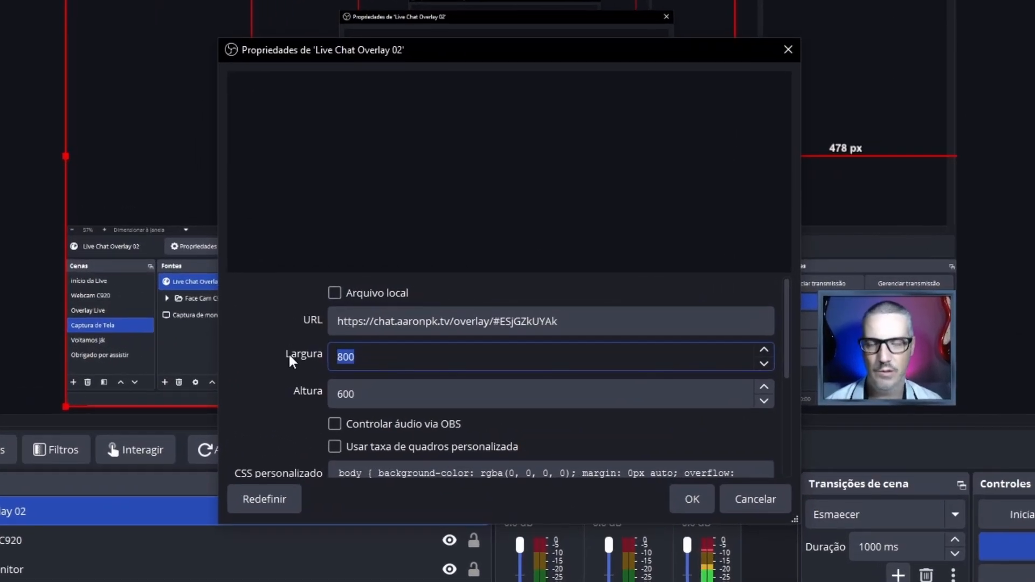
type("1")
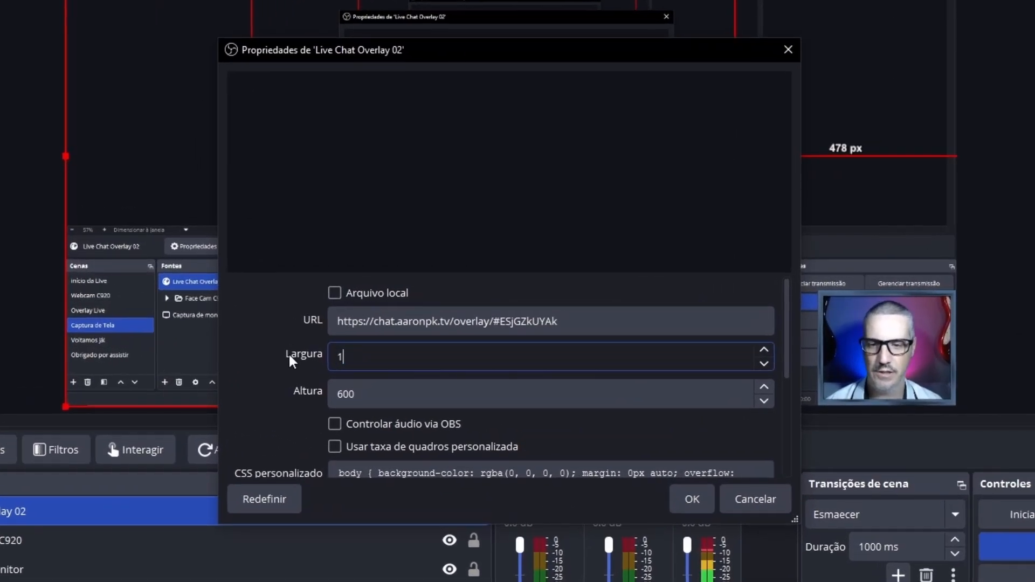
type("920")
left_click_drag(366, 394, 303, 391)
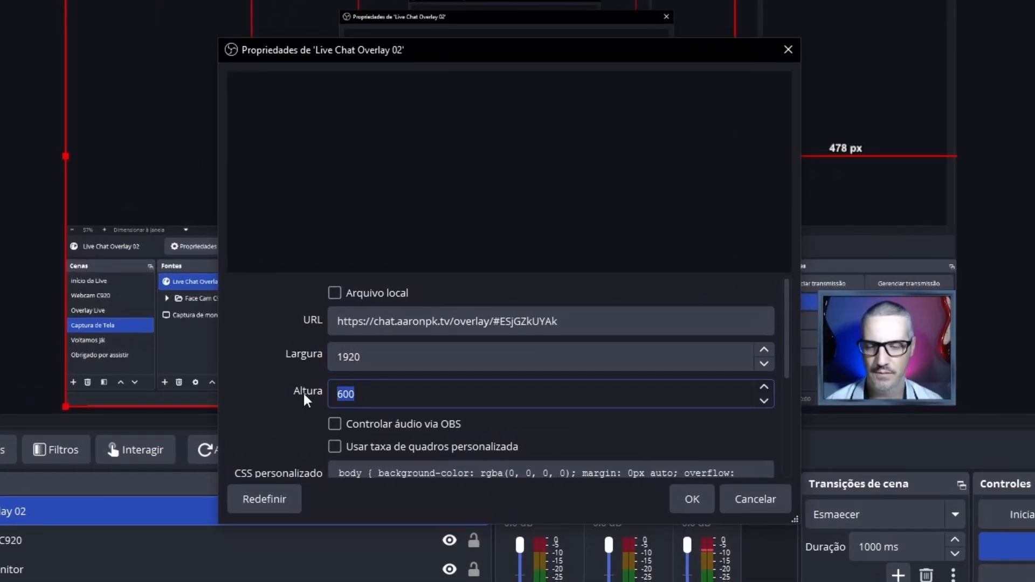
type("180")
key("BackSpace")
key("BackSpace")
type("080")
key("Return")
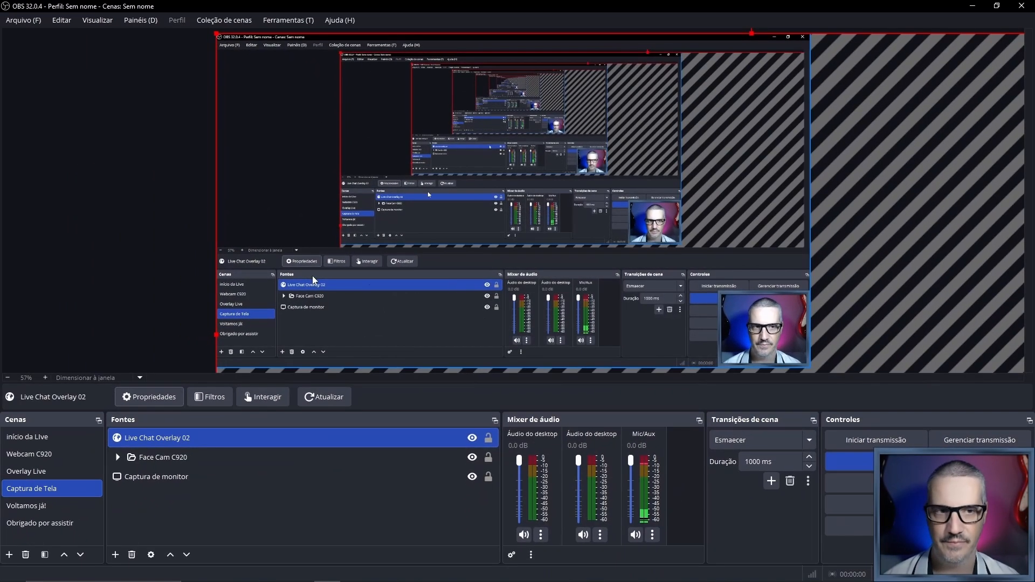
Fit the Live Chat Overlay 02 source to the screen with the Ajustar à tela transform.
right_click(882, 176)
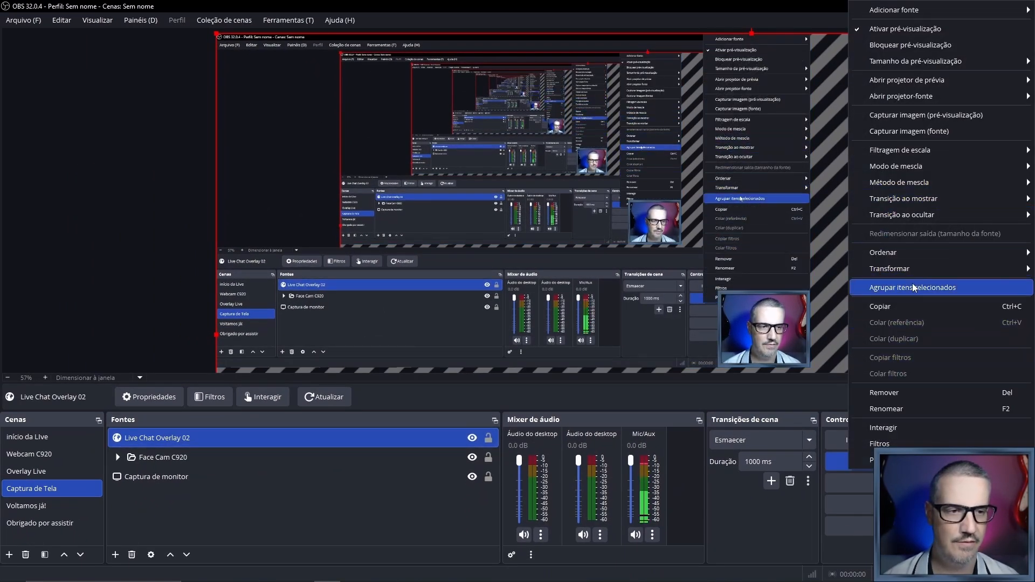
mouse_move(916, 269)
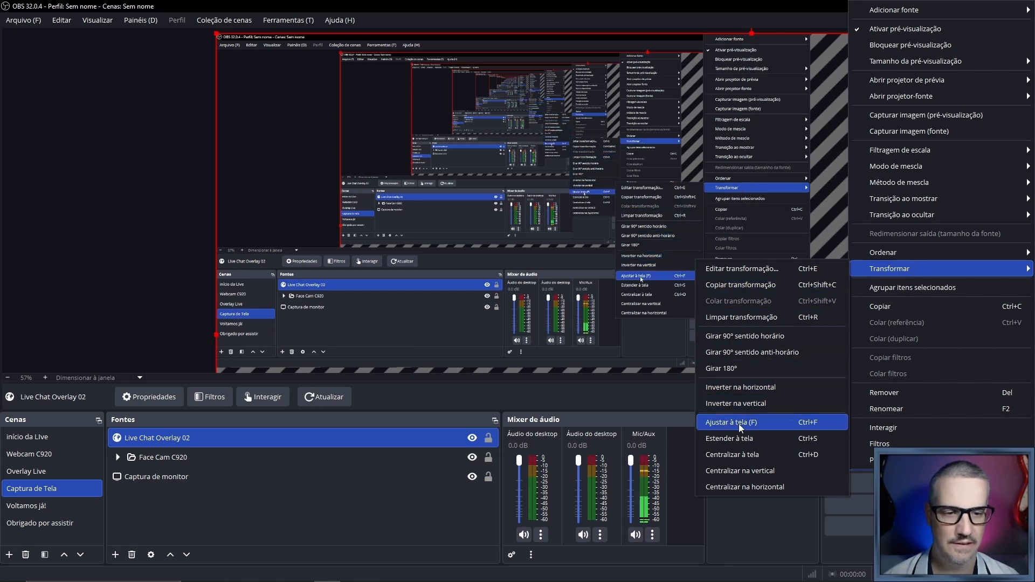
left_click(740, 423)
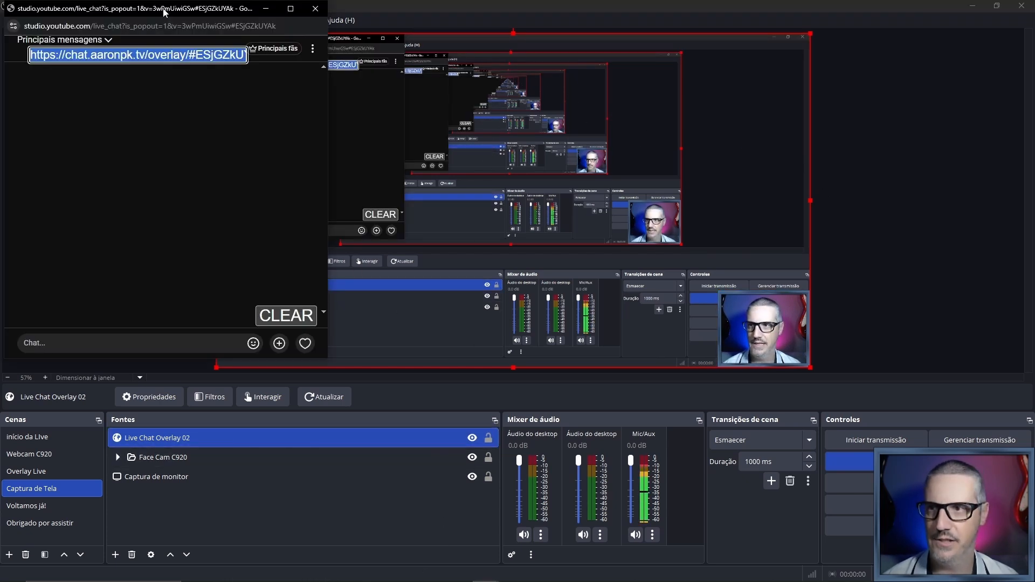
Post "Teste 01 Live Chat Overlay" in the pop-out live chat and display that message on the overlay.
left_click_drag(164, 12, 893, 9)
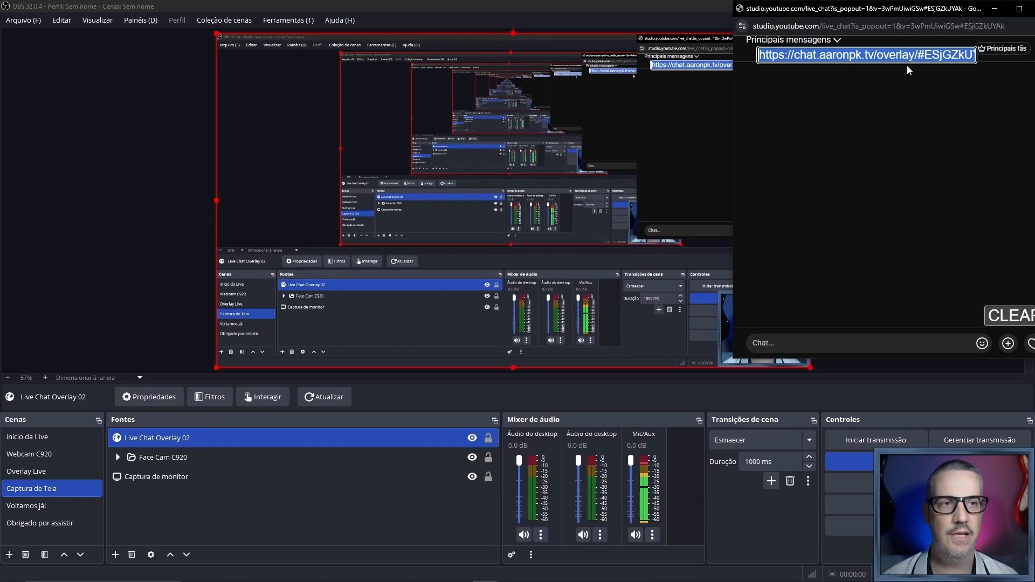
left_click(877, 92)
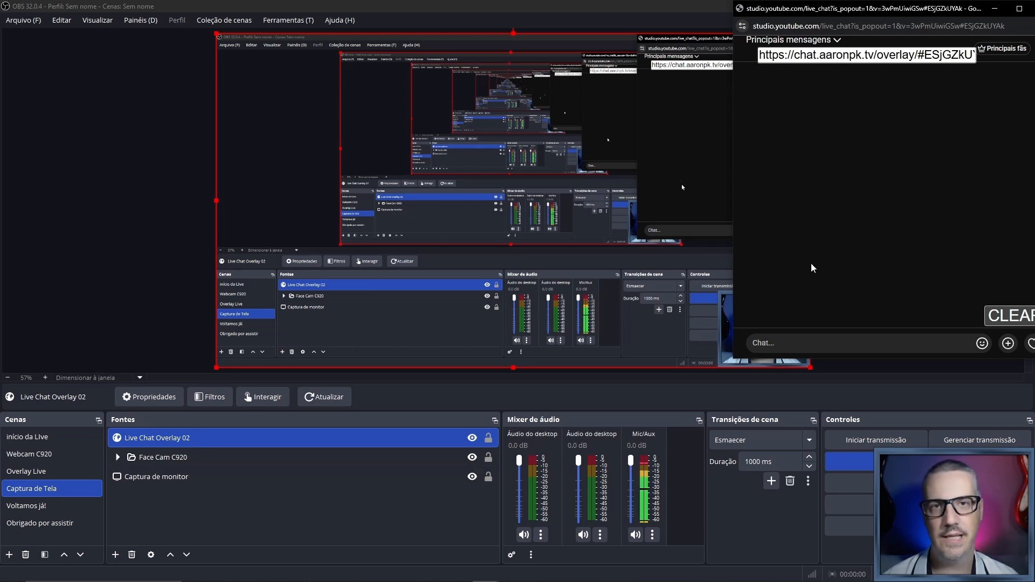
left_click(818, 343)
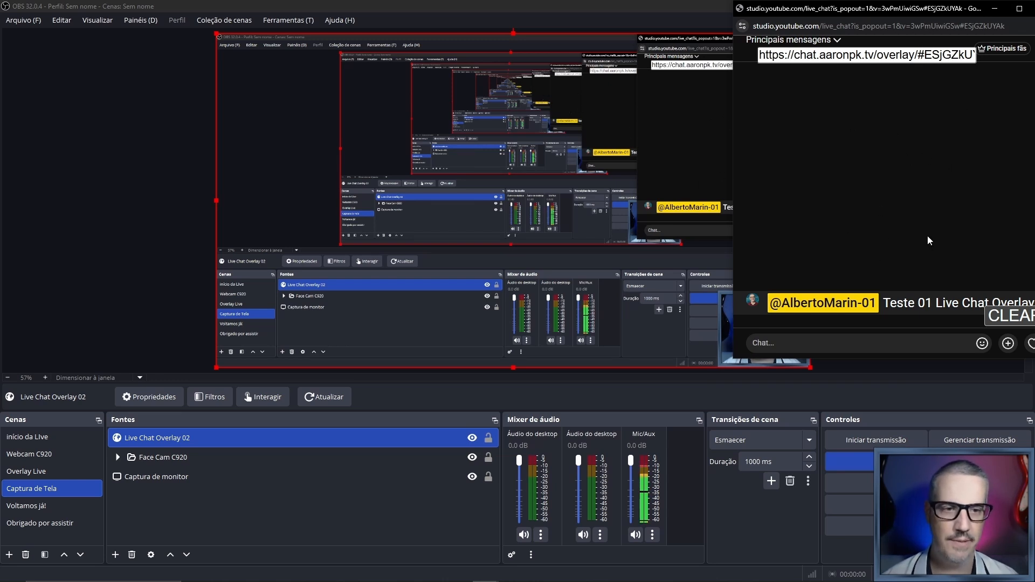
left_click(860, 305)
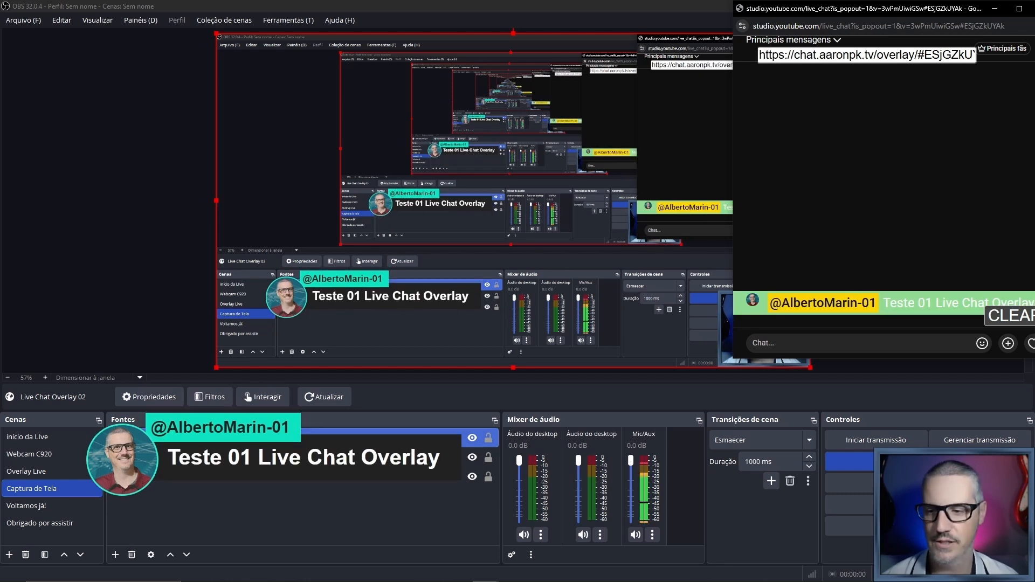
Move the overlay source in the preview to about 66 px from the canvas's left edge and 133 px from its top.
left_click(619, 134)
left_click_drag(710, 149, 736, 184)
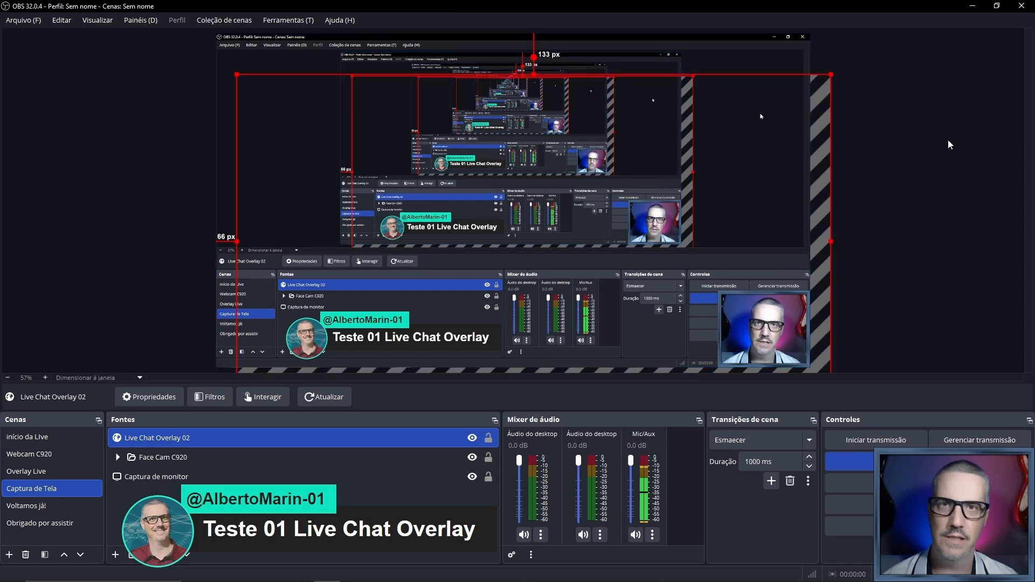
Bring back the pop-out live chat, remove the test message from the overlay and close the chat window.
left_click(485, 581)
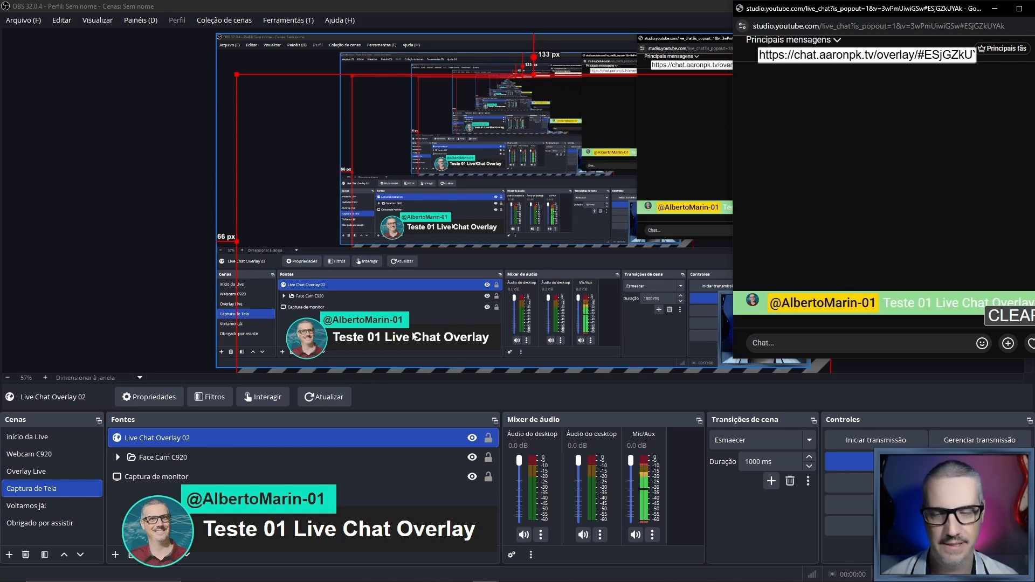
left_click(787, 300)
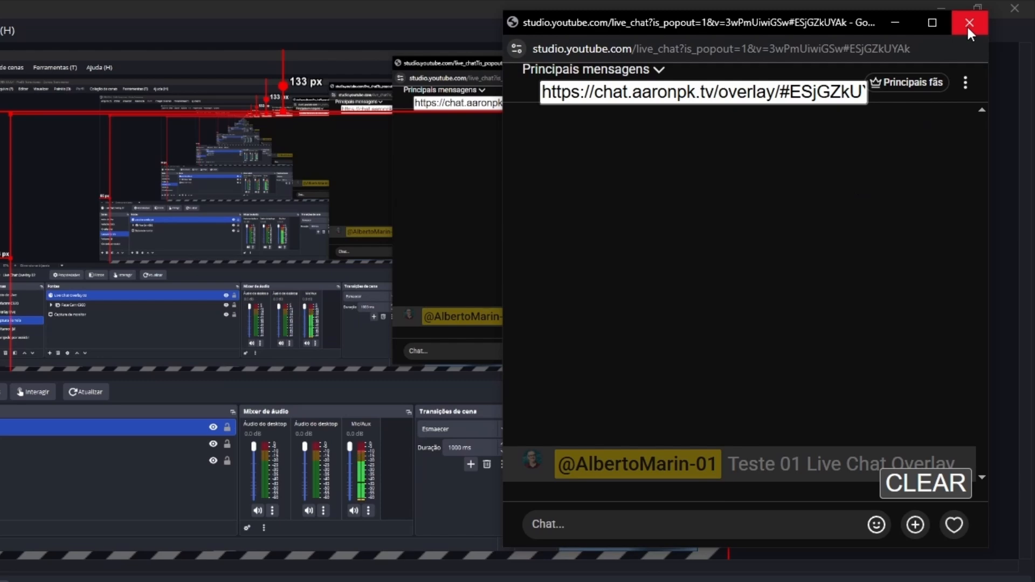
left_click(968, 27)
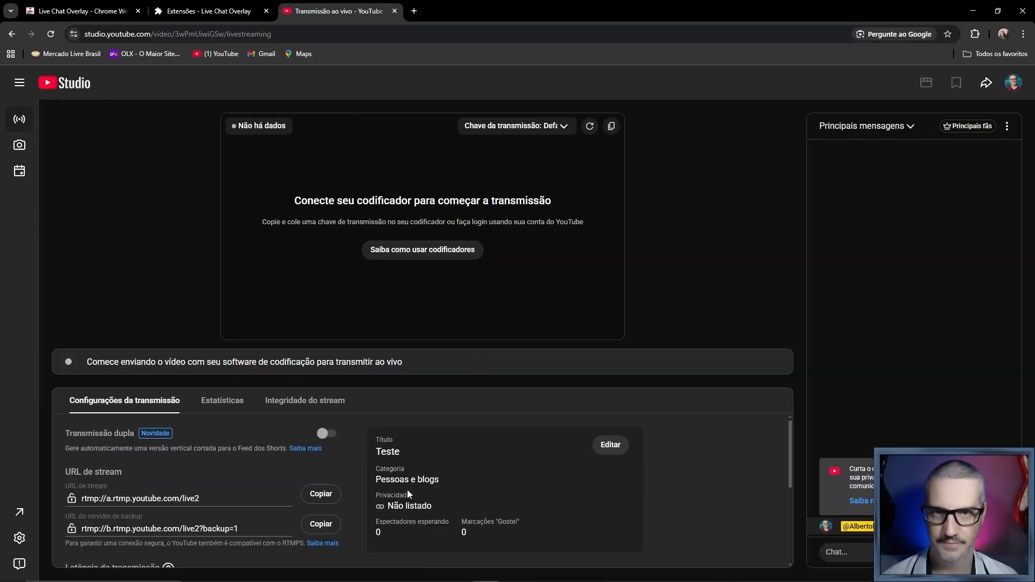
Close the extension's Chrome Web Store page and return to the Live Chat Overlay options.
left_click(210, 4)
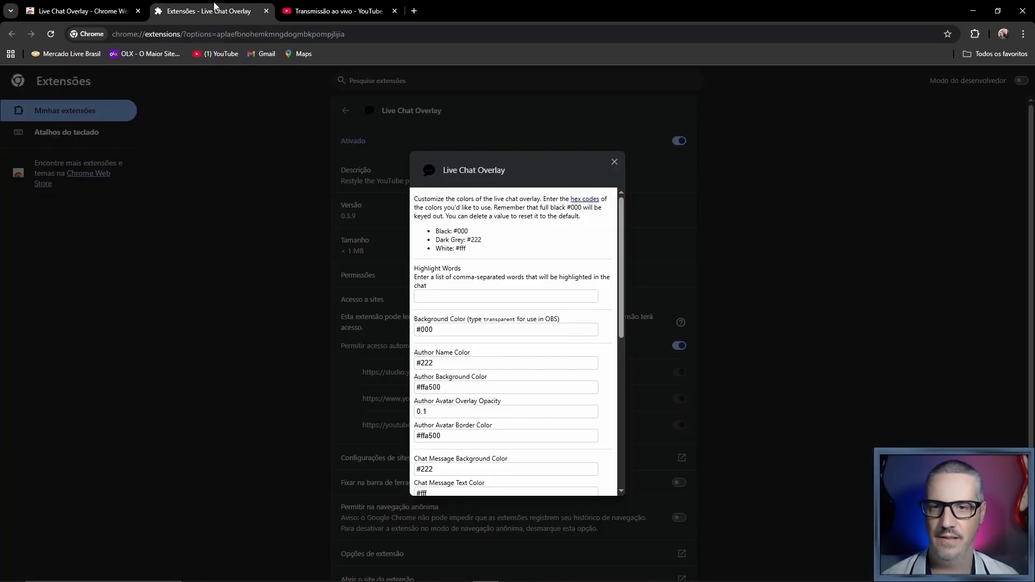
left_click(78, 12)
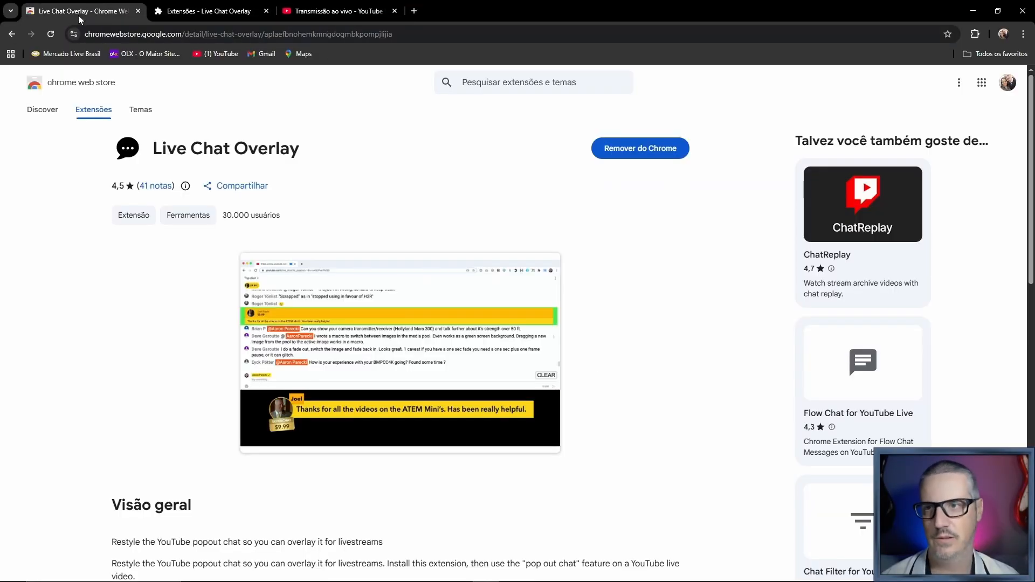
left_click(139, 12)
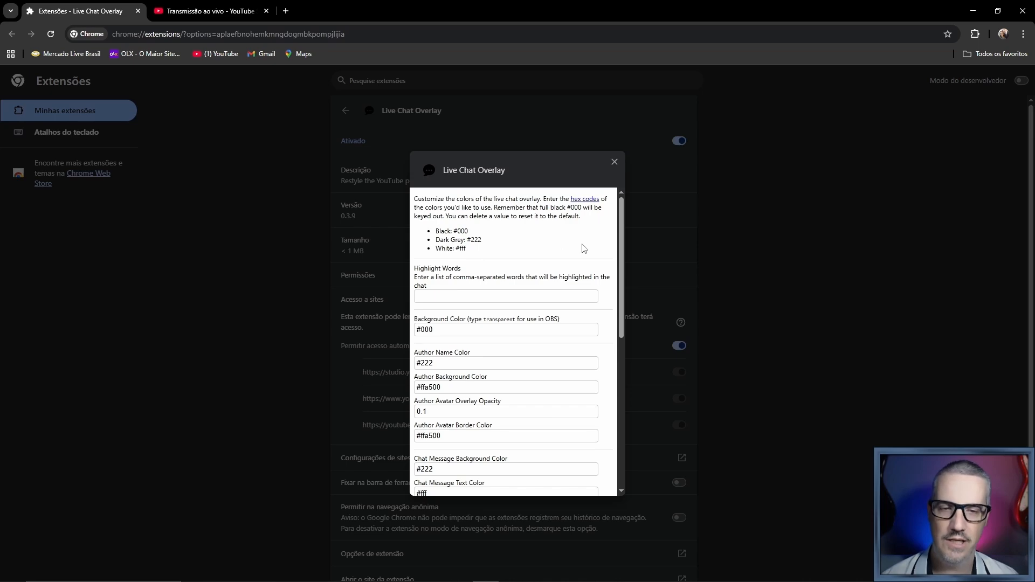
Read the instructions for customizing the overlay colors with hex codes in the extension options.
left_click_drag(417, 198, 531, 199)
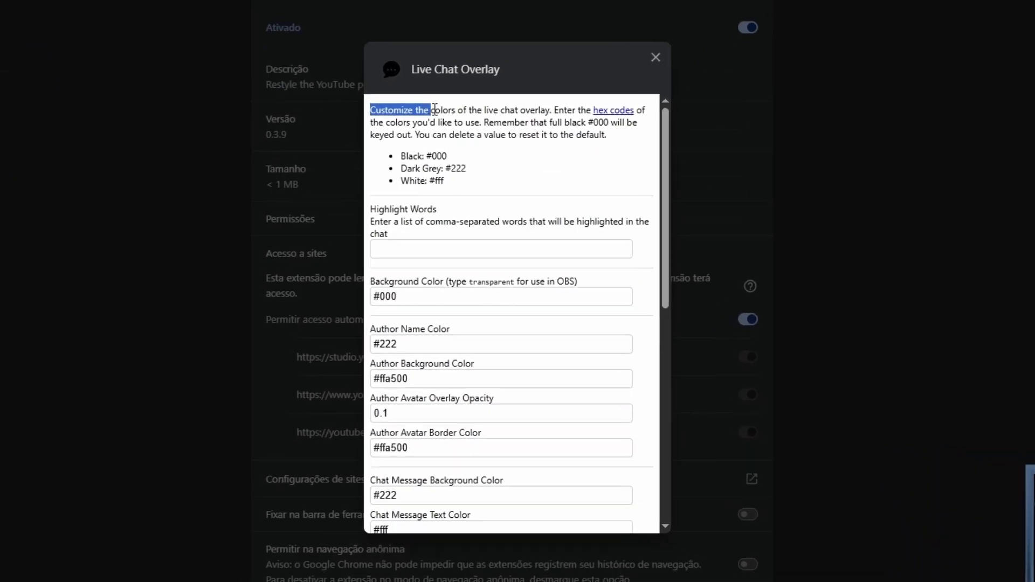
left_click_drag(538, 96, 551, 99)
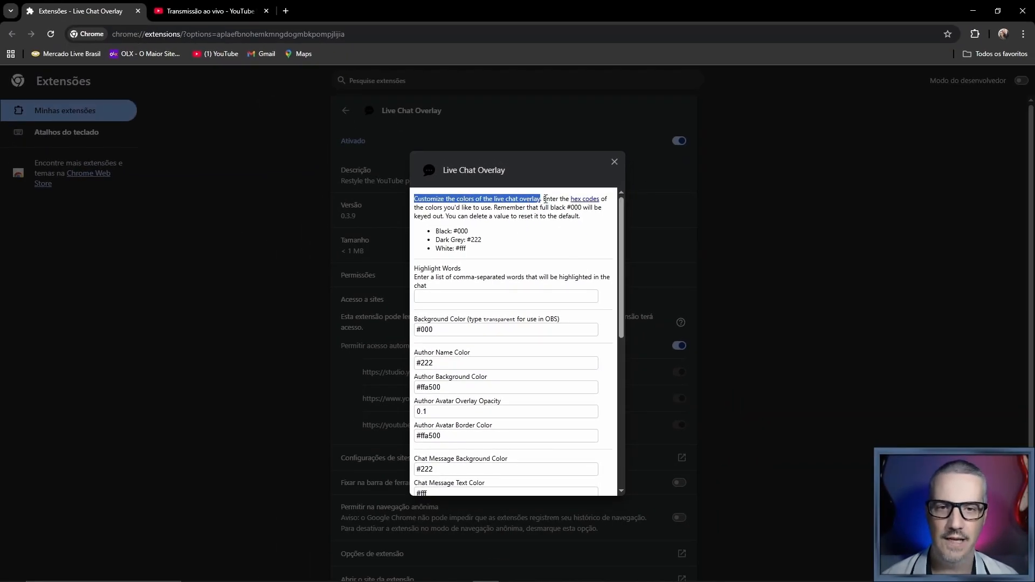
left_click_drag(542, 198, 483, 212)
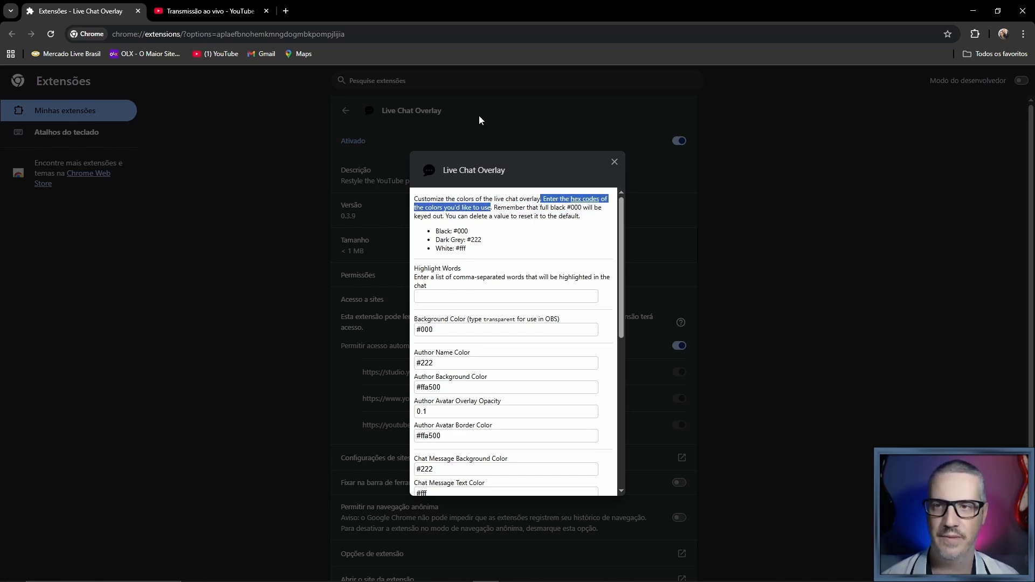
Search Google Images for "codigo hexadecimal de cores" in a new tab, preview a color palette, and return to the extension options.
left_click(287, 11)
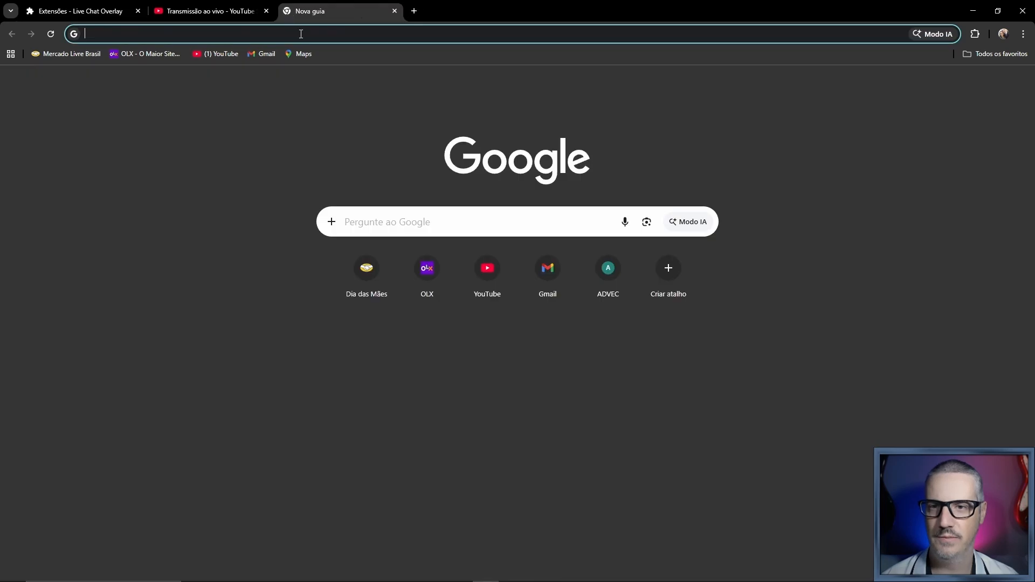
type("Codi")
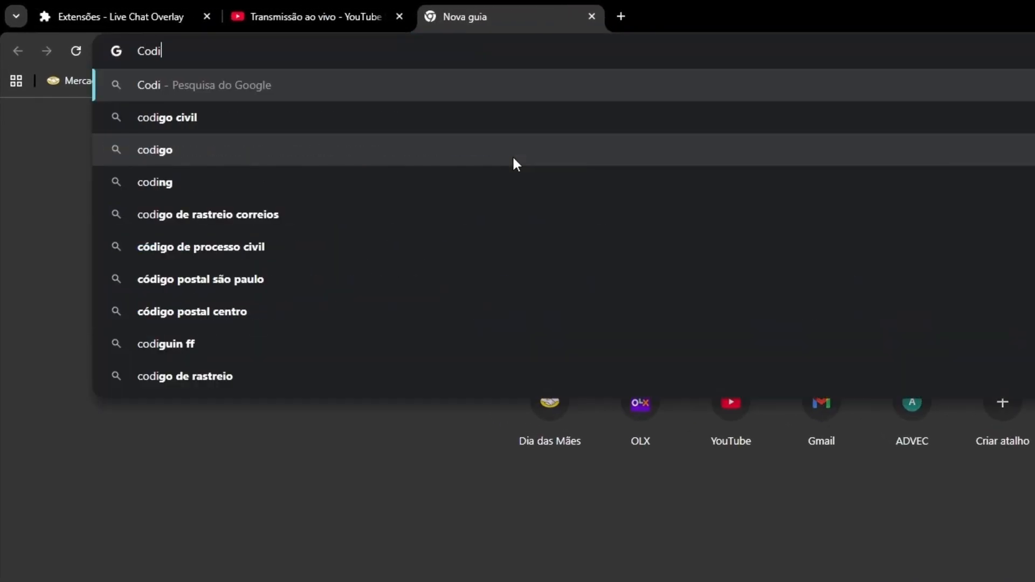
type("go hexa")
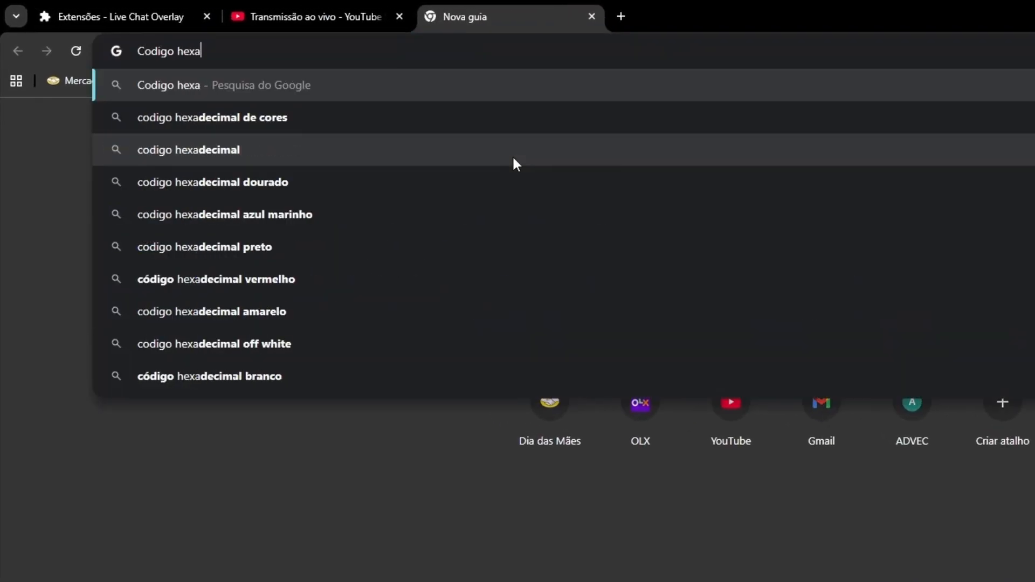
key("Down")
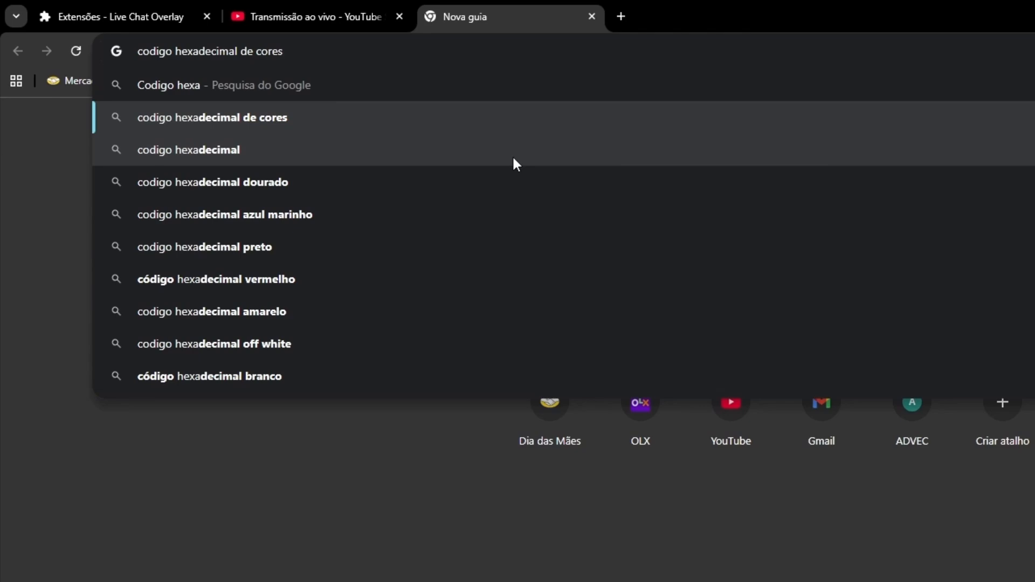
key("Return")
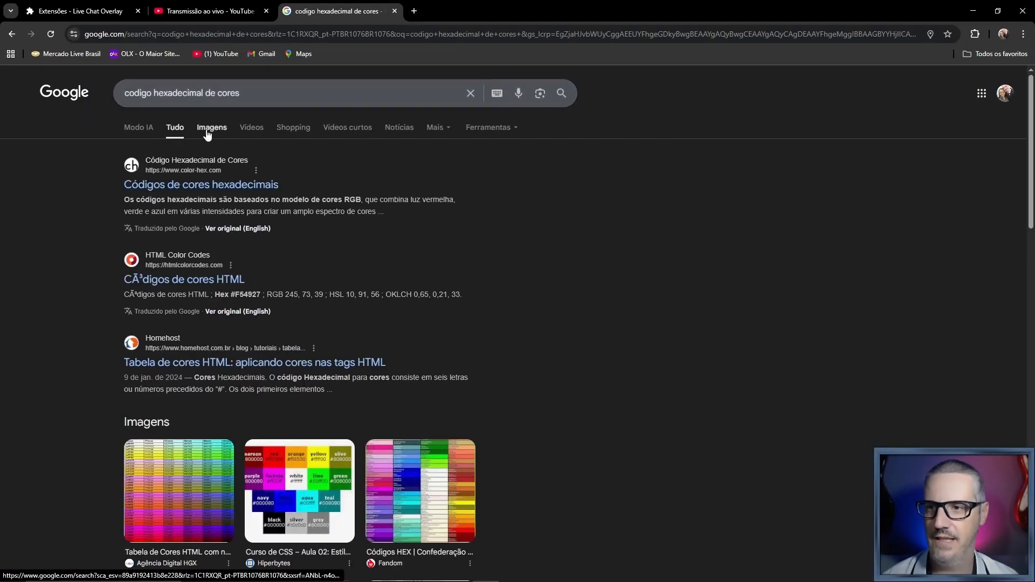
left_click(207, 129)
left_click(732, 319)
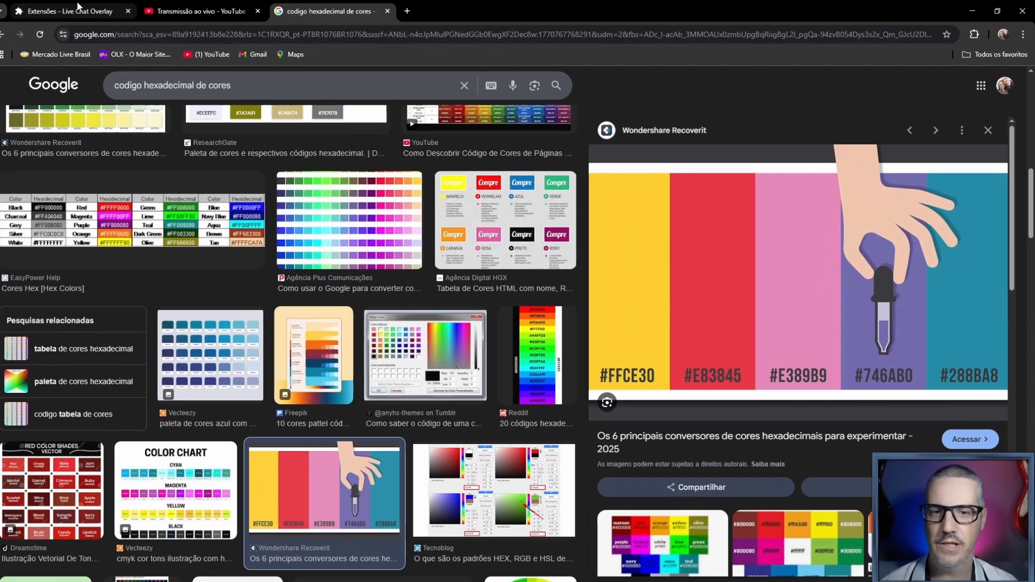
left_click(88, 7)
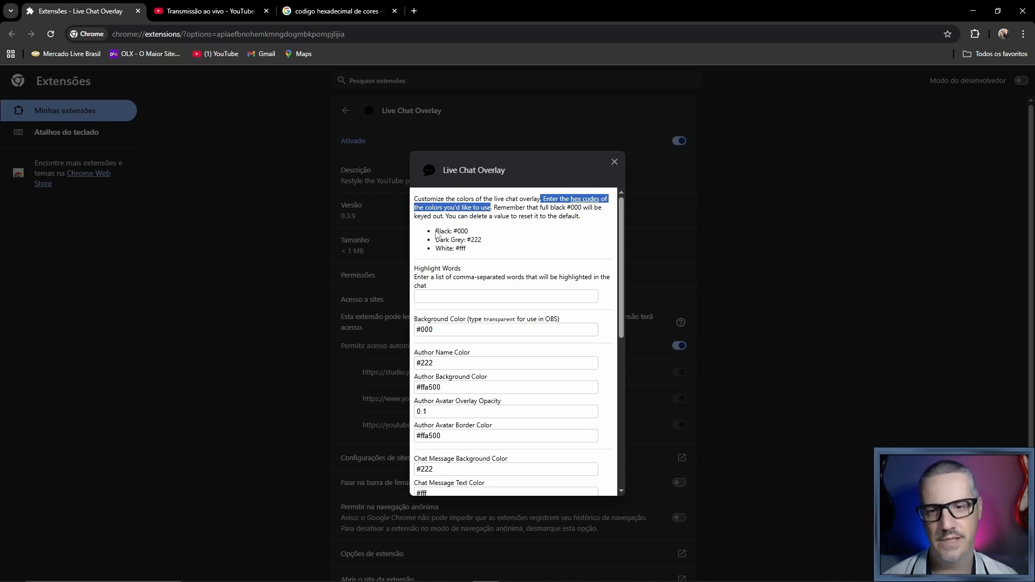
Read the example hex codes for black, dark grey and white, and place the cursor in the Highlight Words field.
left_click_drag(435, 231, 474, 234)
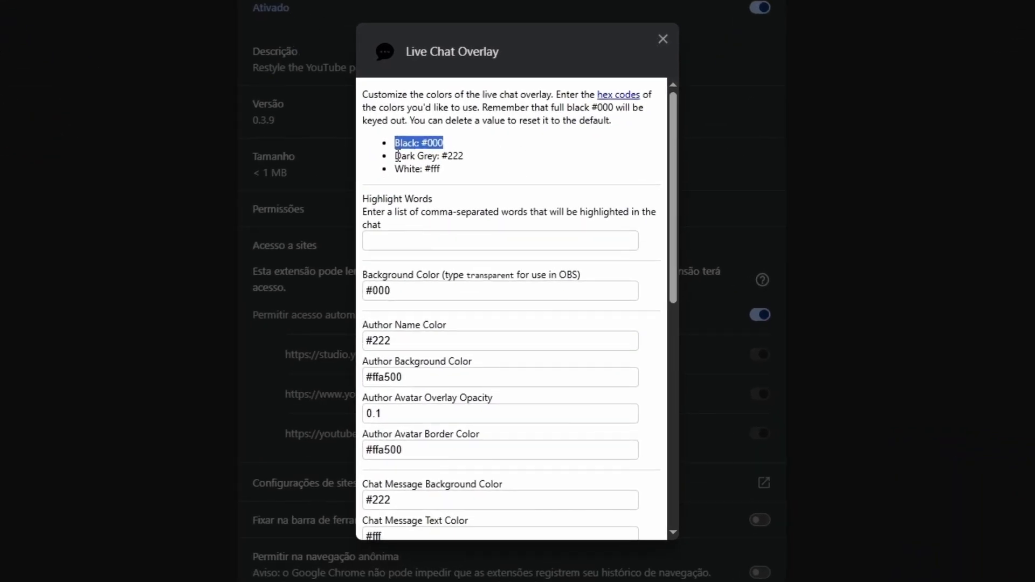
left_click_drag(397, 156, 453, 157)
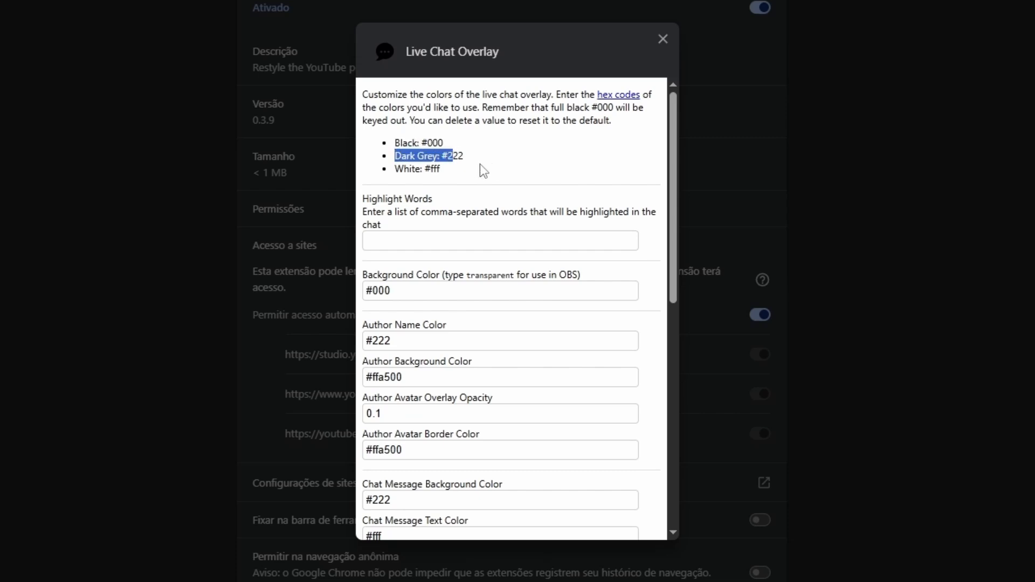
left_click(459, 180)
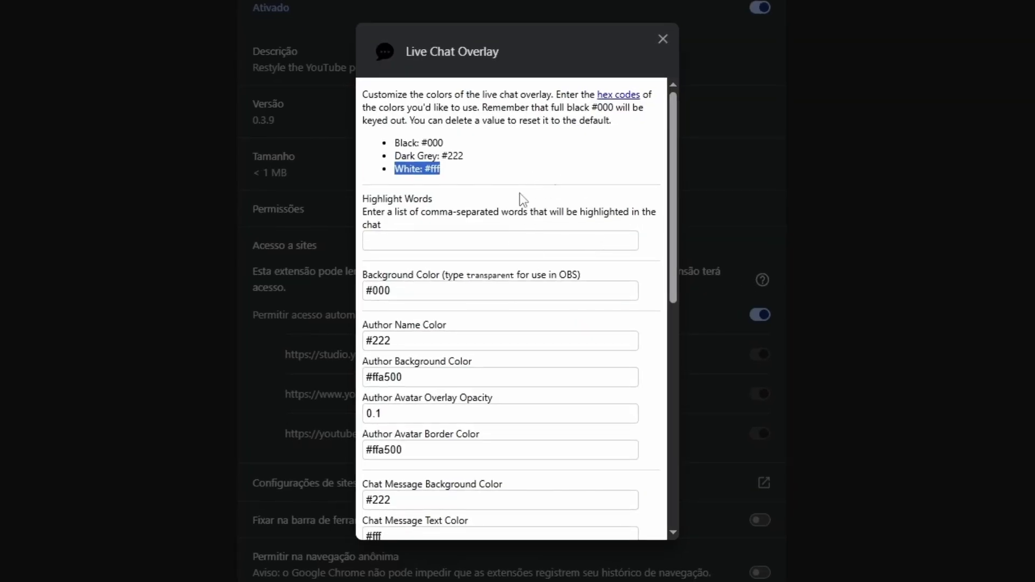
scroll(612, 178, "down", 2)
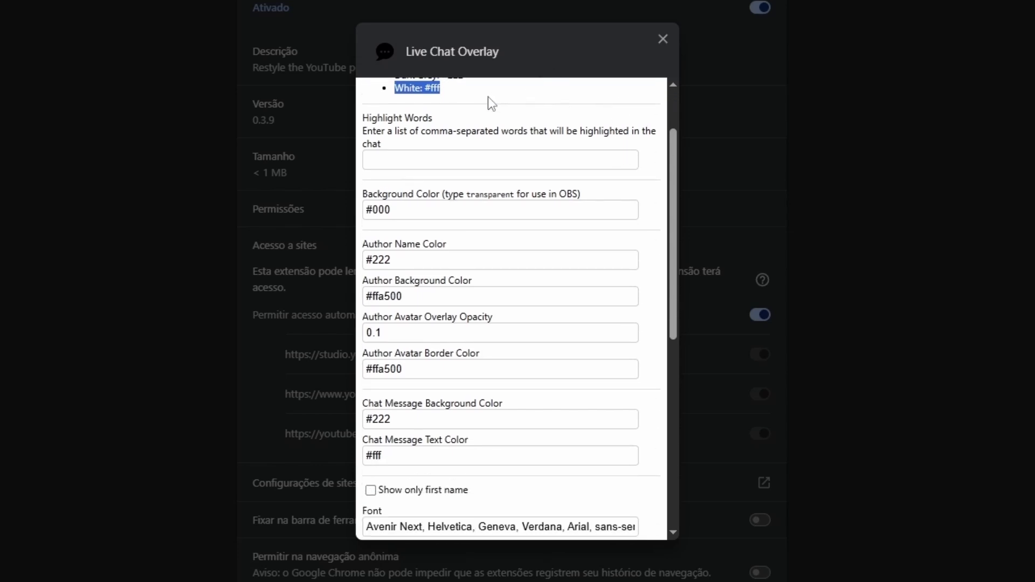
left_click(398, 160)
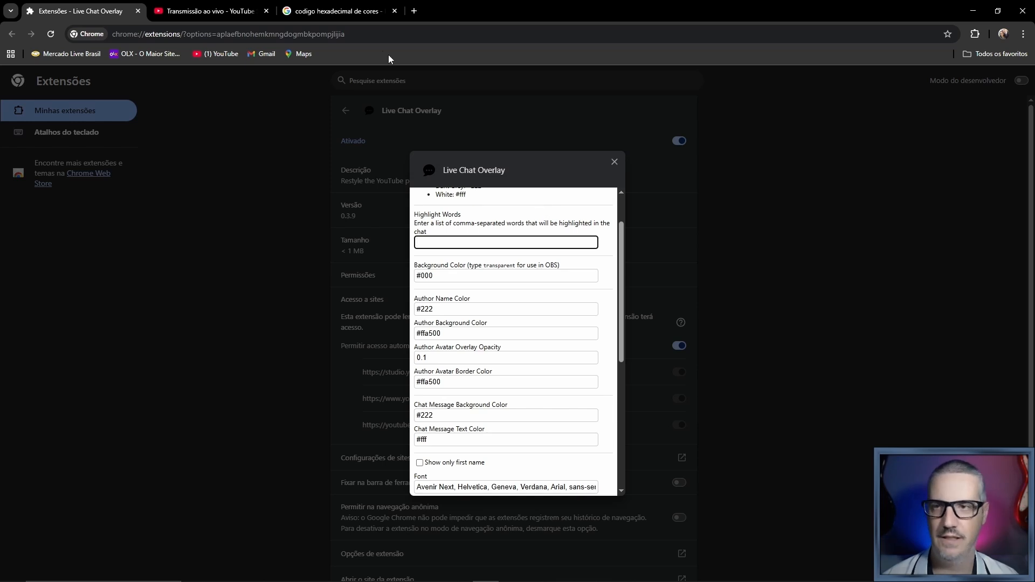
Open the live stream's chat in a separate window to view the sample overlay, close it and return to the extension options.
left_click(206, 11)
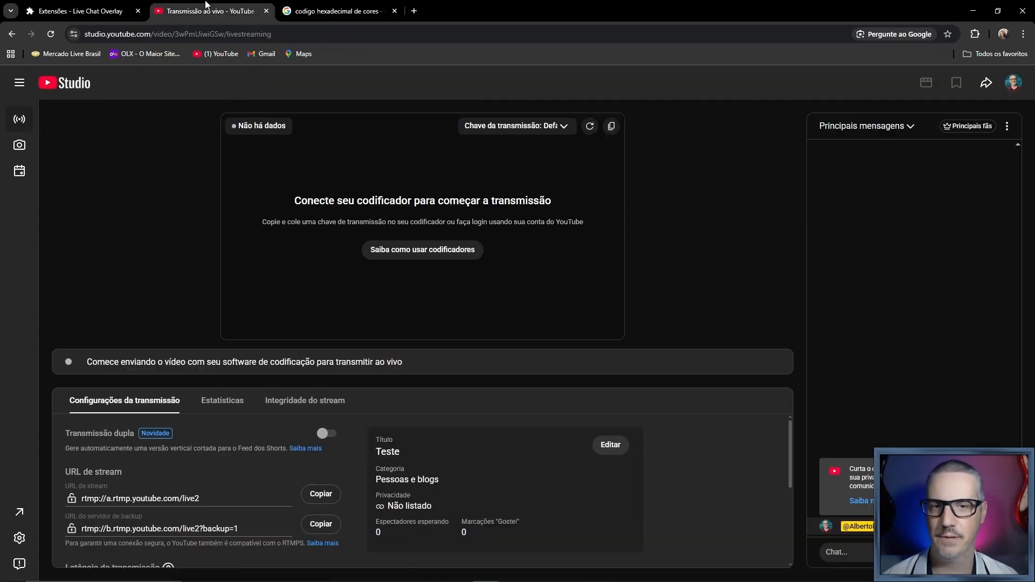
left_click(1006, 126)
left_click(938, 252)
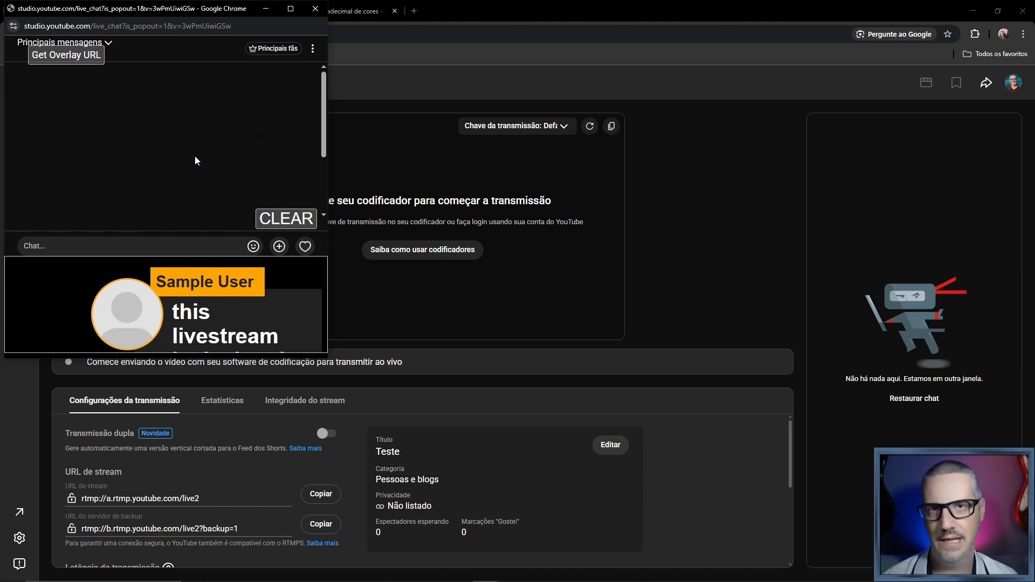
left_click(316, 9)
left_click(107, 10)
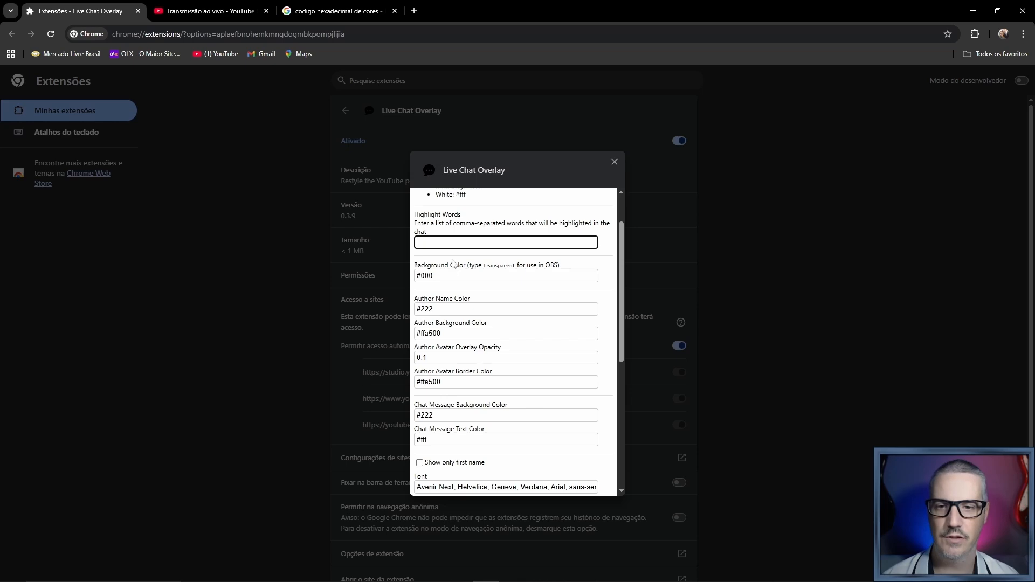
Enter "DaVinci Resolve, GIMP, Obs Studio," as the words to highlight in the chat.
type("DaVinci ")
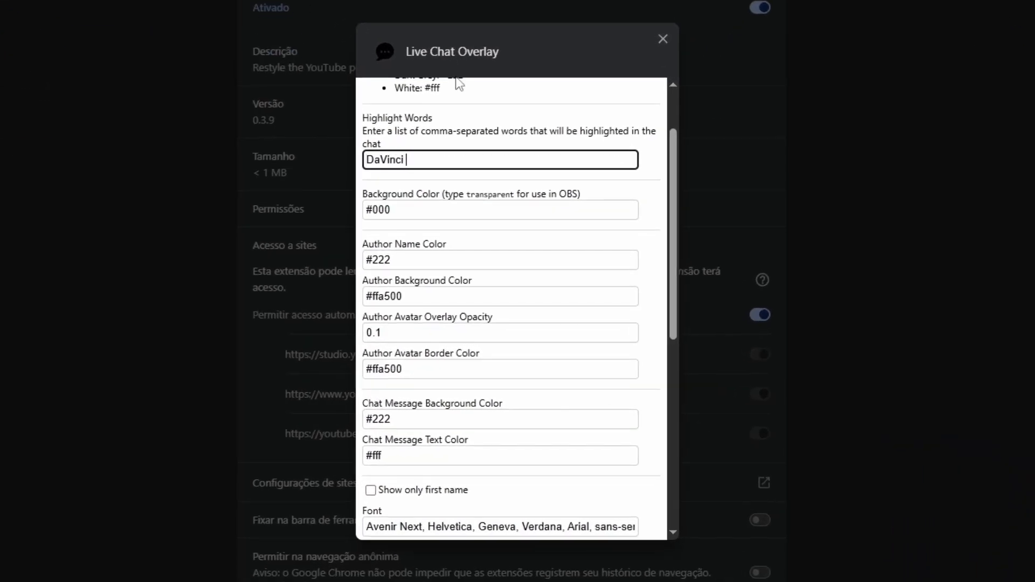
type("Resolve")
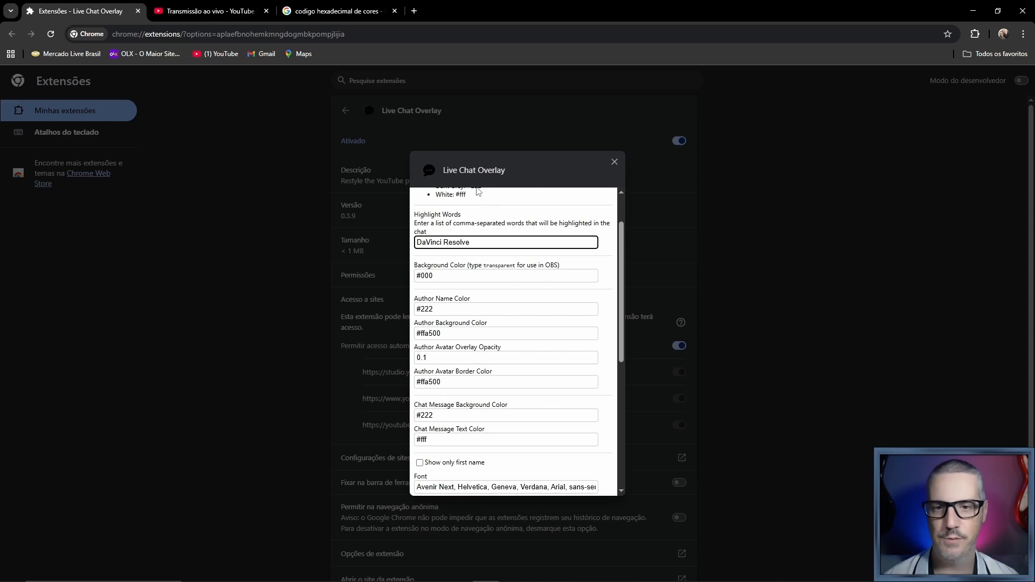
type(", ")
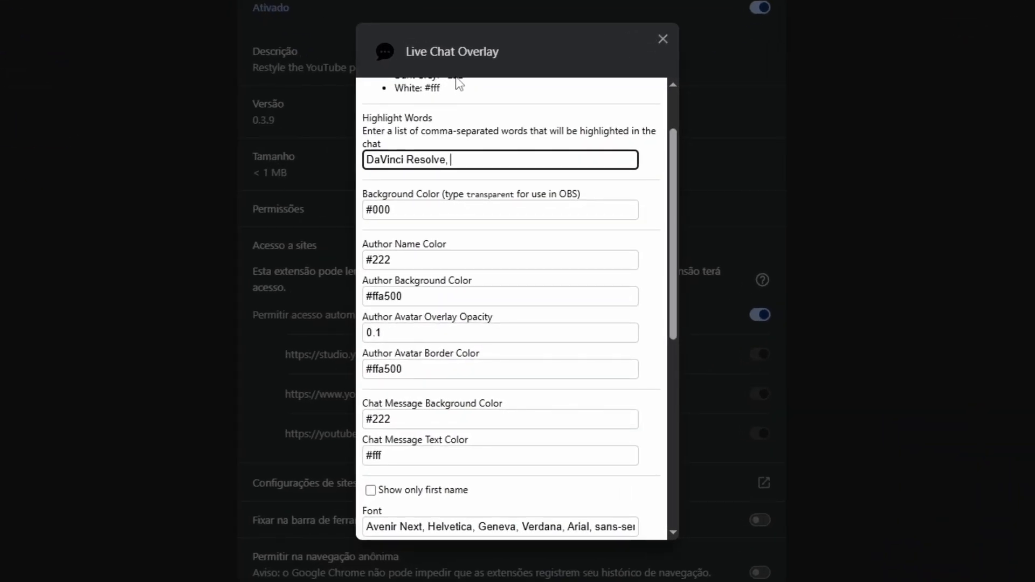
type("Gimp")
key("BackSpace")
key("BackSpace")
key("BackSpace")
type("IMP,")
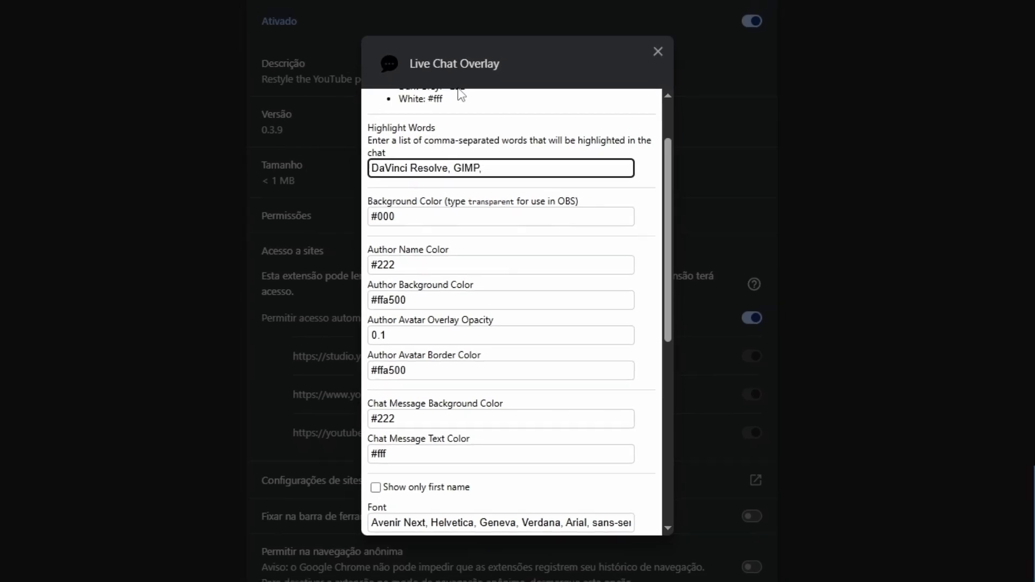
type(" Obs Studio,")
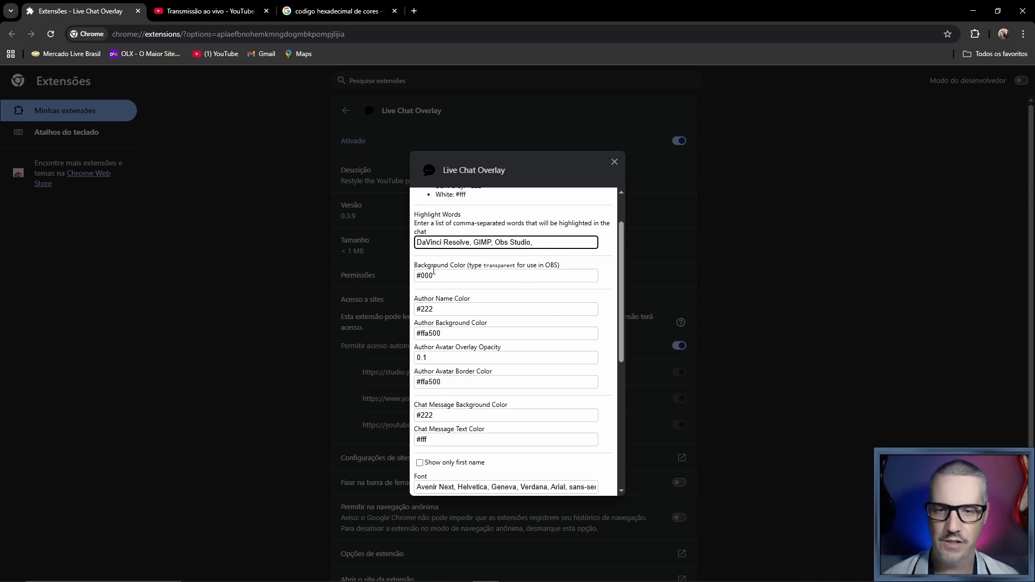
Review the Background Color option and its hint about using transparent in OBS.
left_click(437, 268)
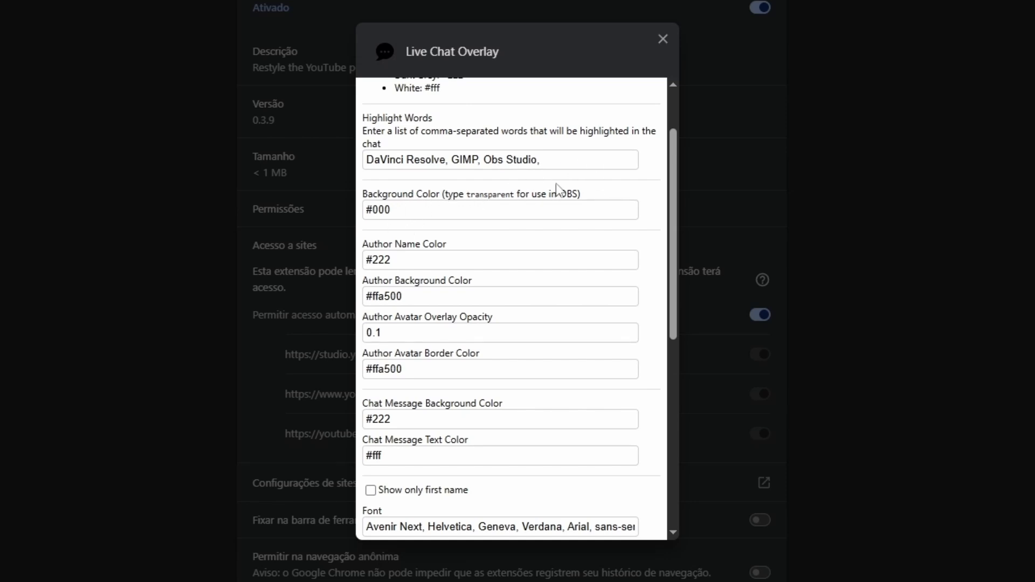
left_click(530, 204)
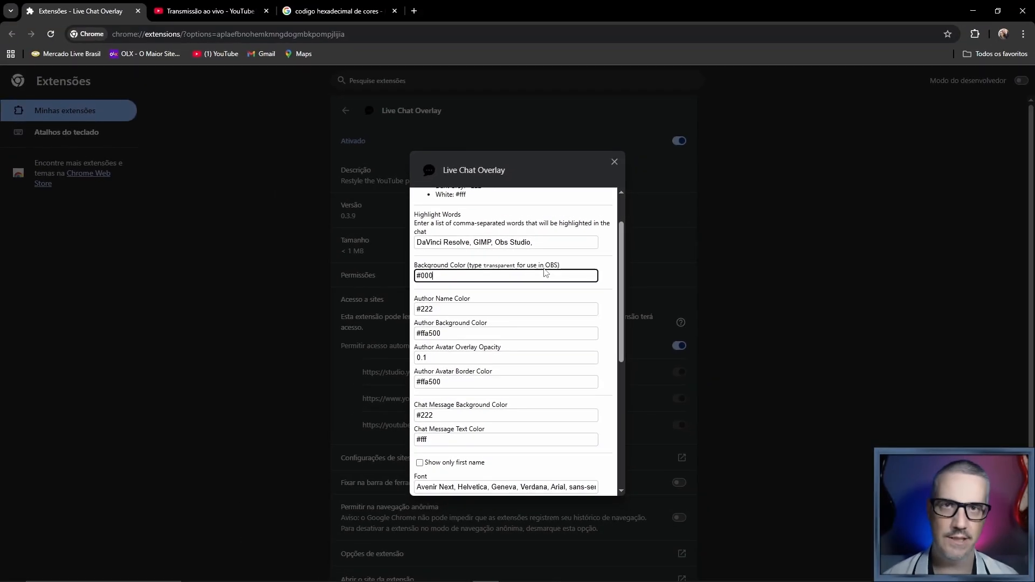
left_click(474, 265)
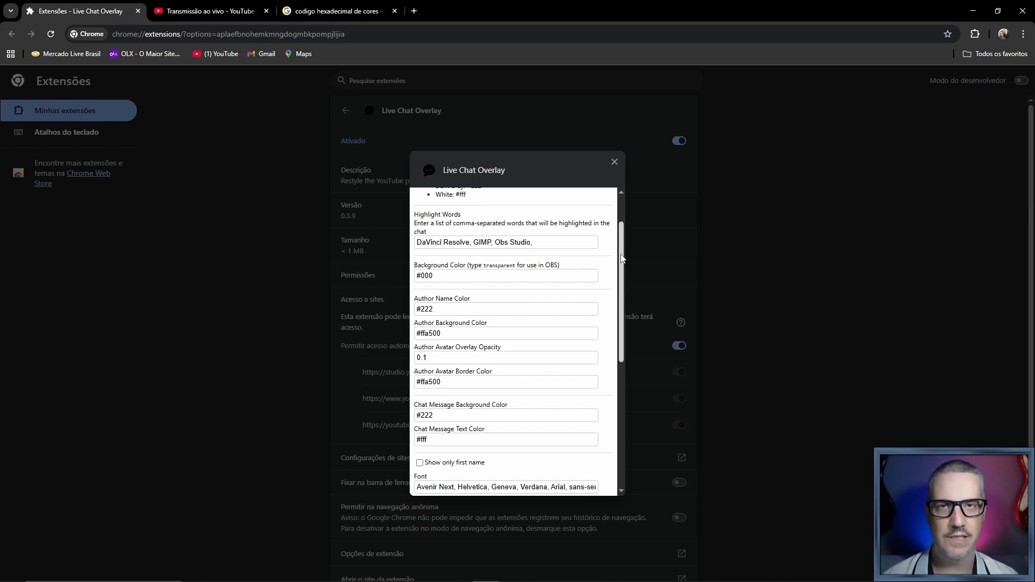
Set Auto-Hide Messages to 60 seconds and save the overlay options.
left_click_drag(622, 258, 622, 353)
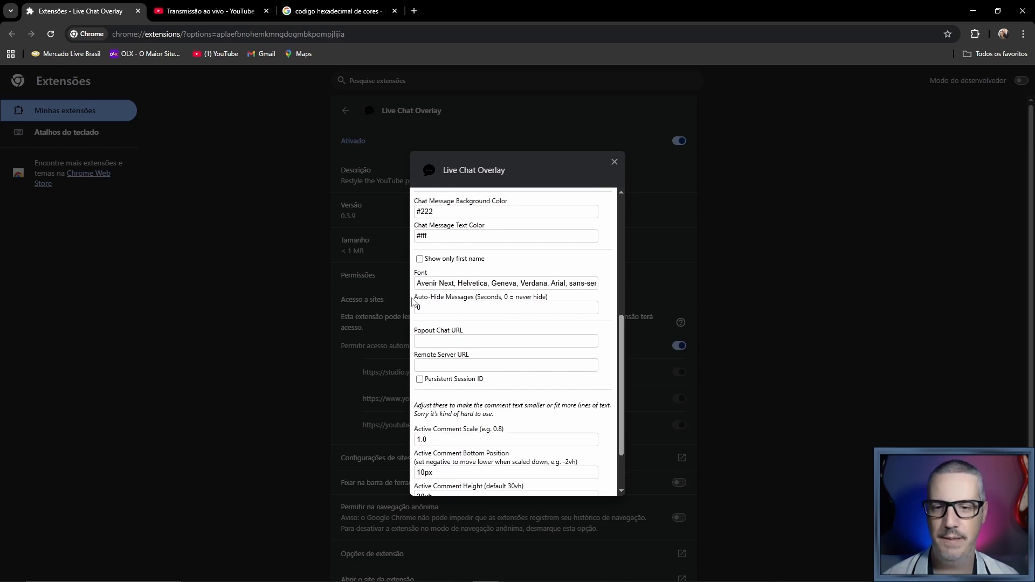
left_click_drag(412, 297, 553, 299)
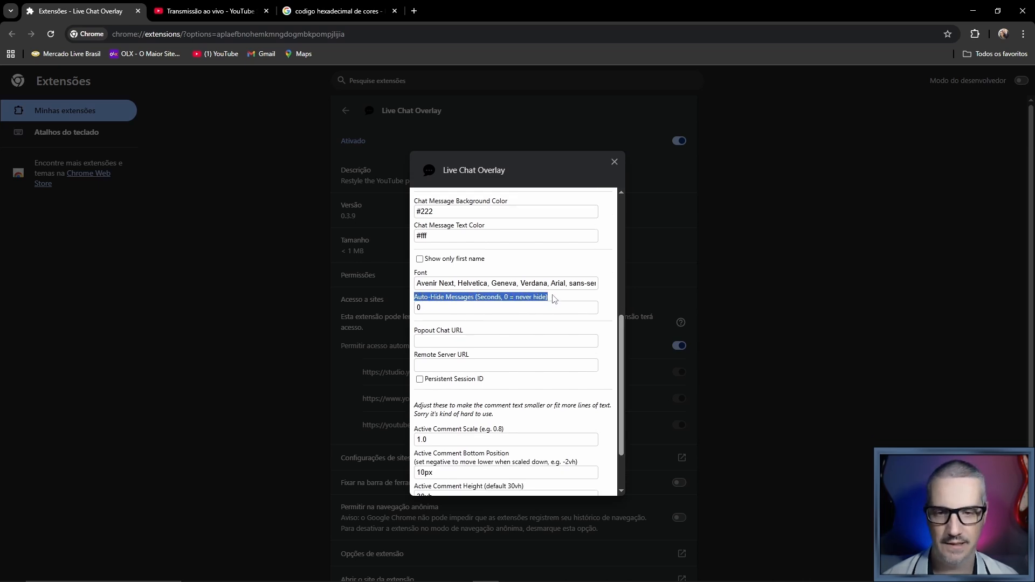
left_click(554, 300)
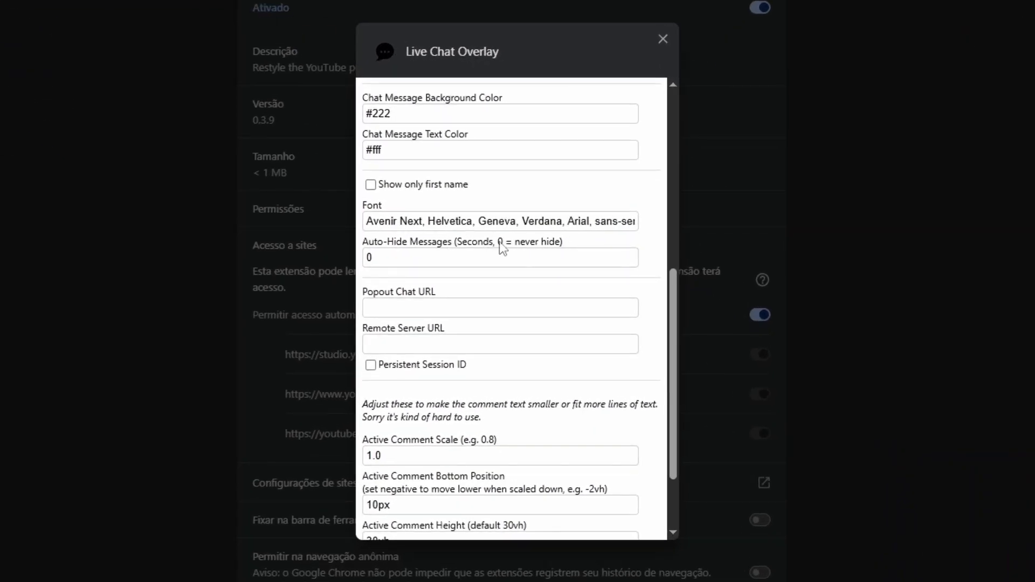
left_click(378, 257)
type("600")
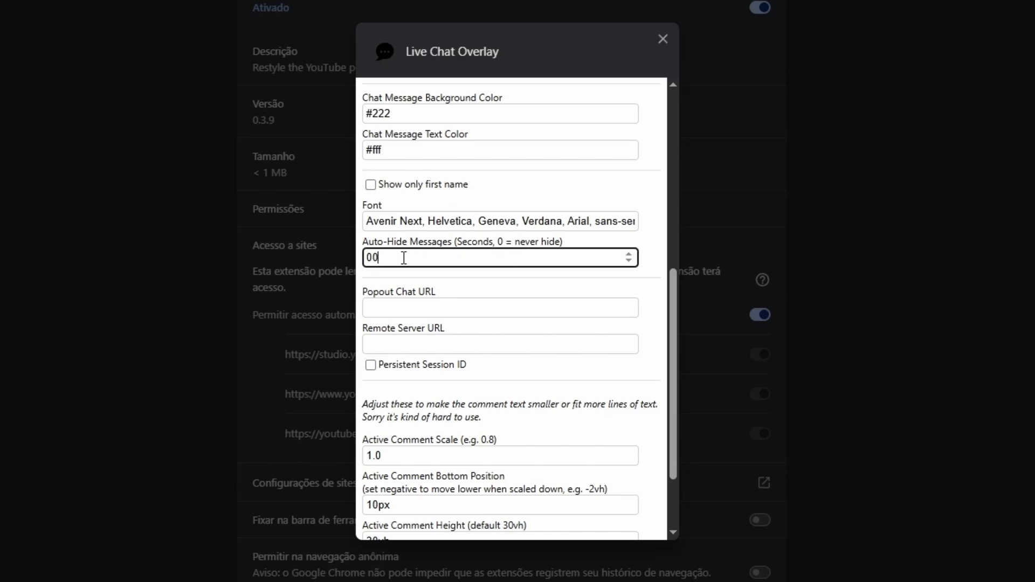
key("BackSpace")
key("BackSpace")
key("BackSpace")
key("BackSpace")
type("60")
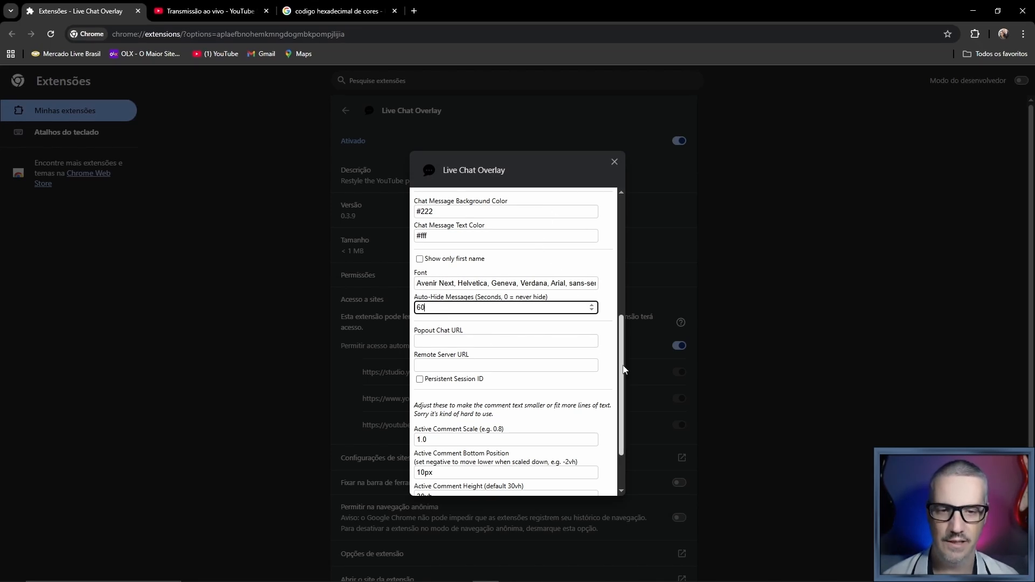
left_click_drag(624, 369, 612, 409)
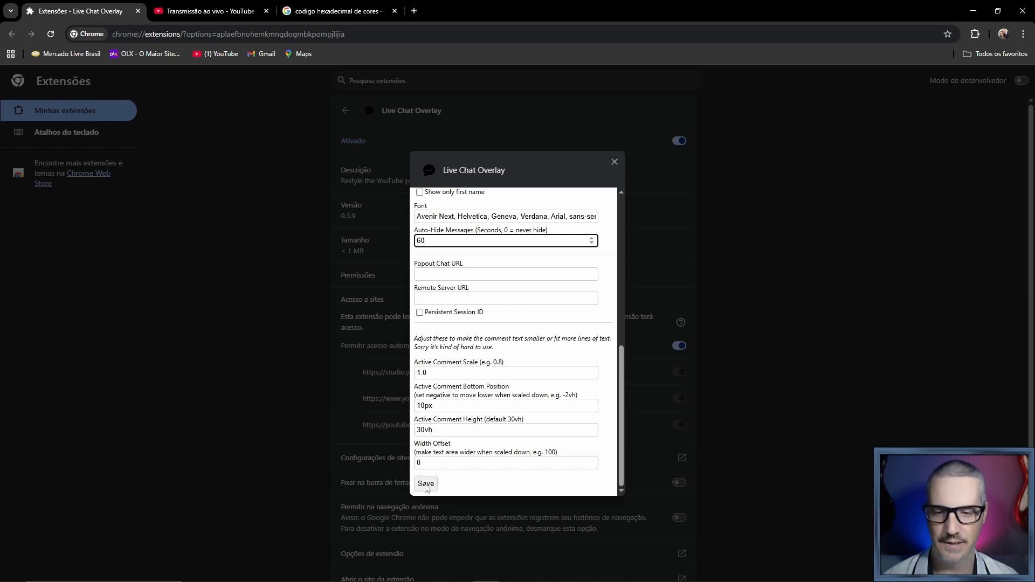
left_click(427, 487)
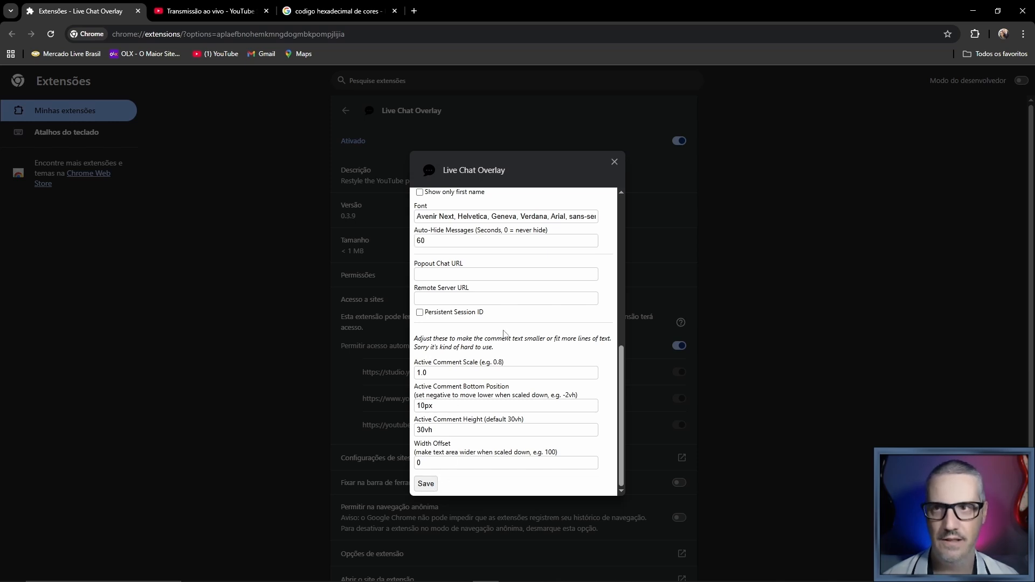
Open the YouTube Studio live chat in a separate window, generate its overlay URL and copy it.
left_click(196, 7)
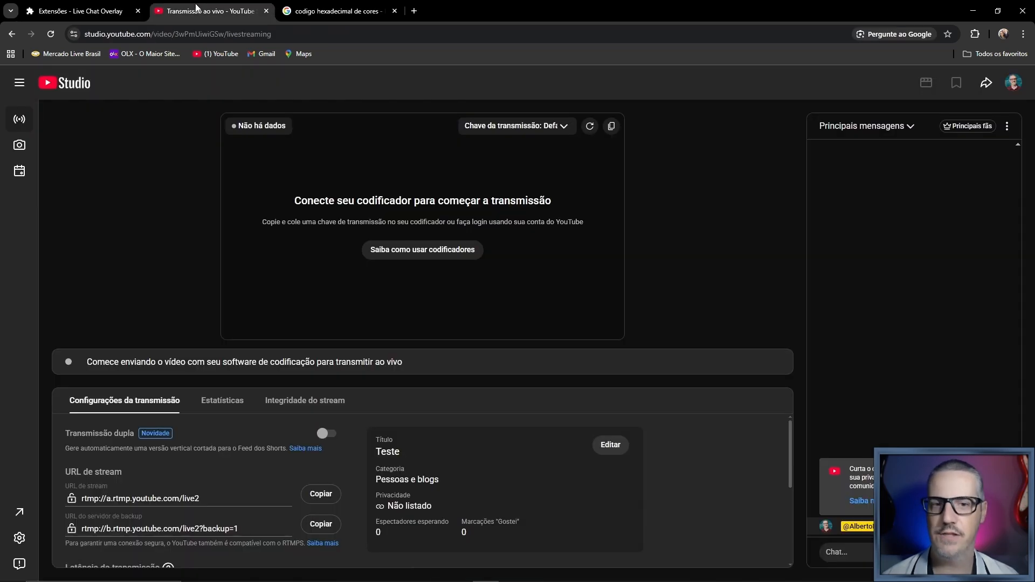
left_click(1007, 126)
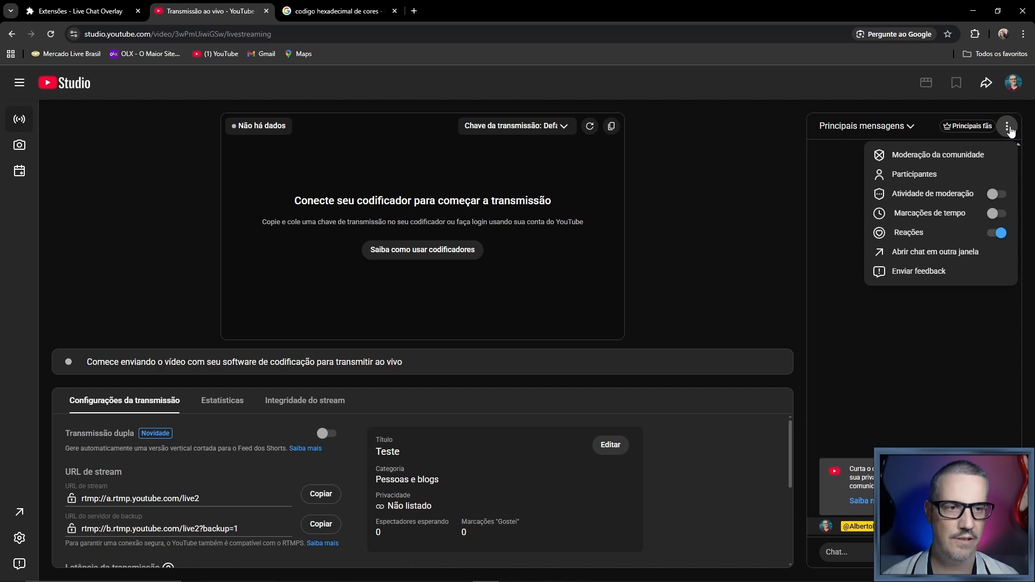
left_click(935, 257)
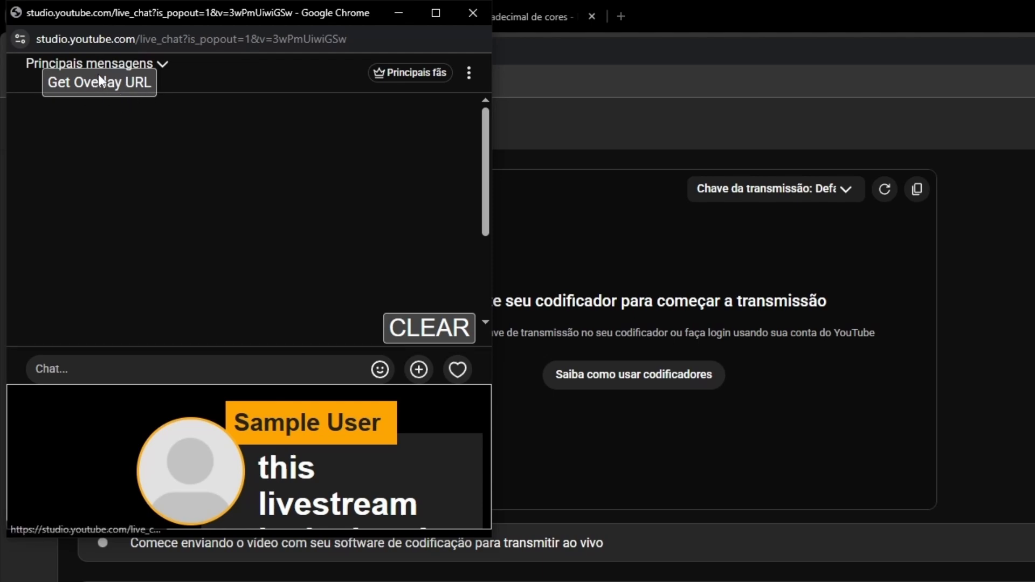
left_click(99, 79)
triple_click(199, 86)
right_click(198, 85)
left_click(251, 141)
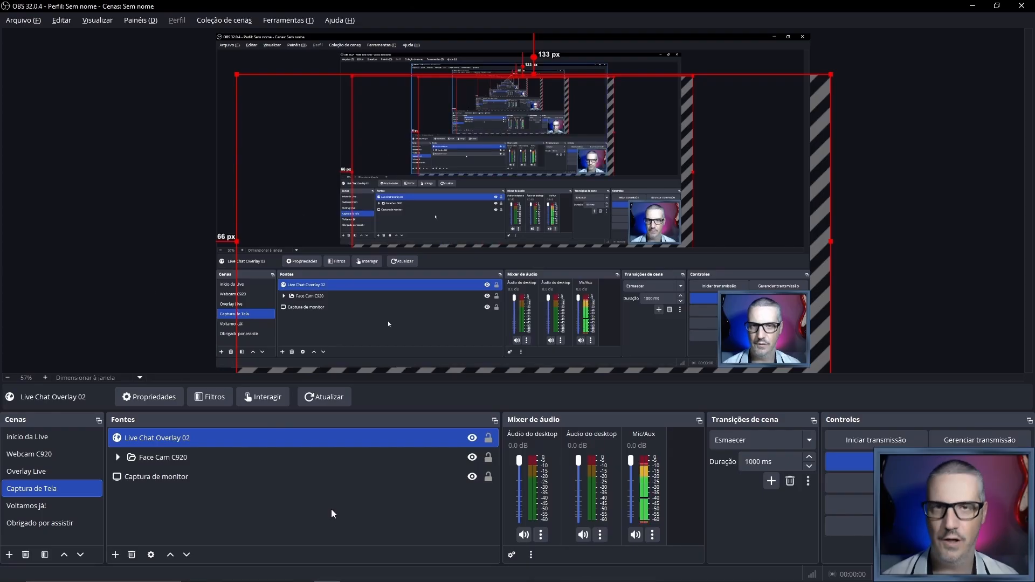
Switch to OBS and replace the URL of the Live Chat Overlay source in the Overlay Live scene with the copied overlay URL.
left_click(46, 470)
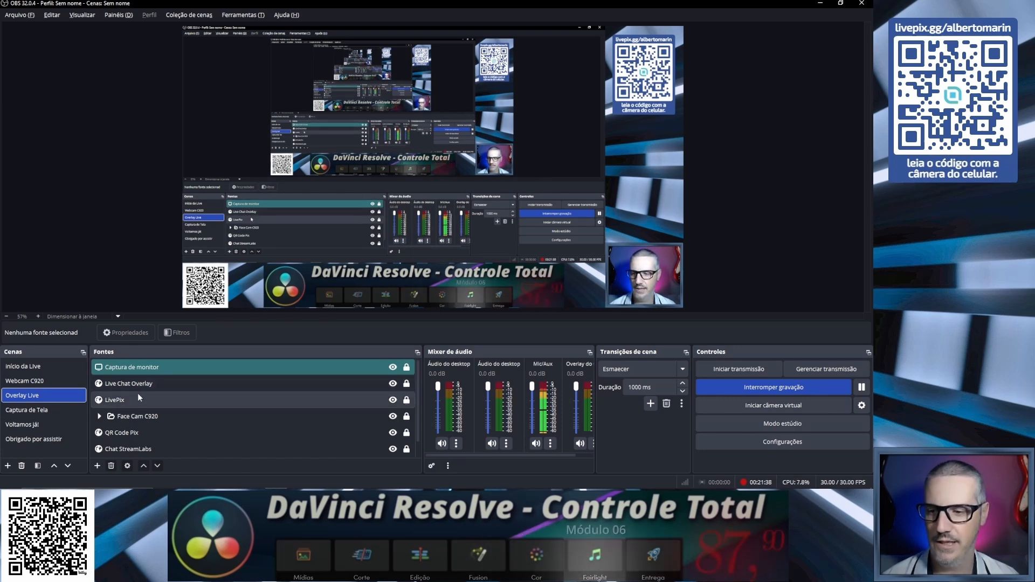
left_click(125, 385)
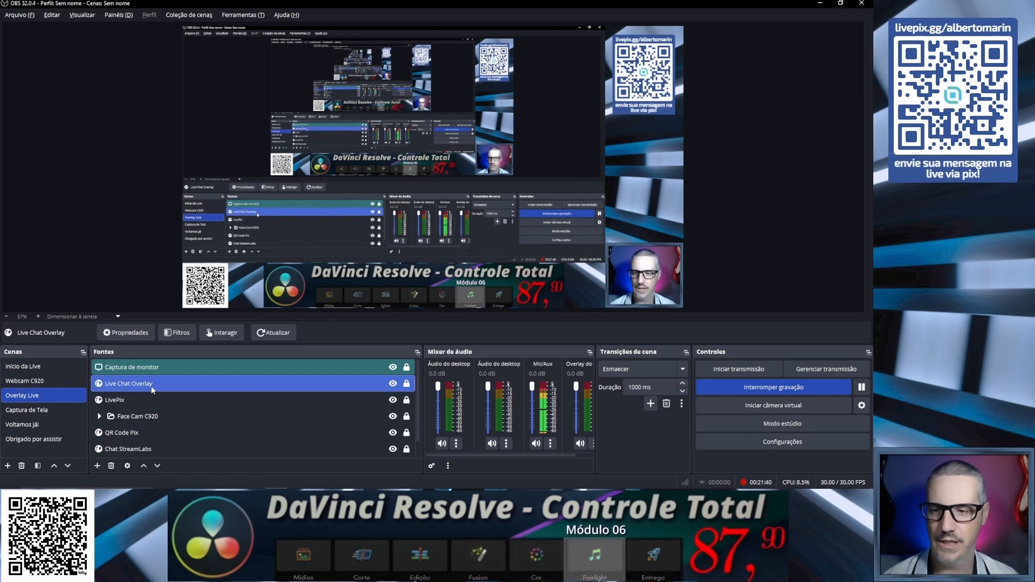
left_click(143, 332)
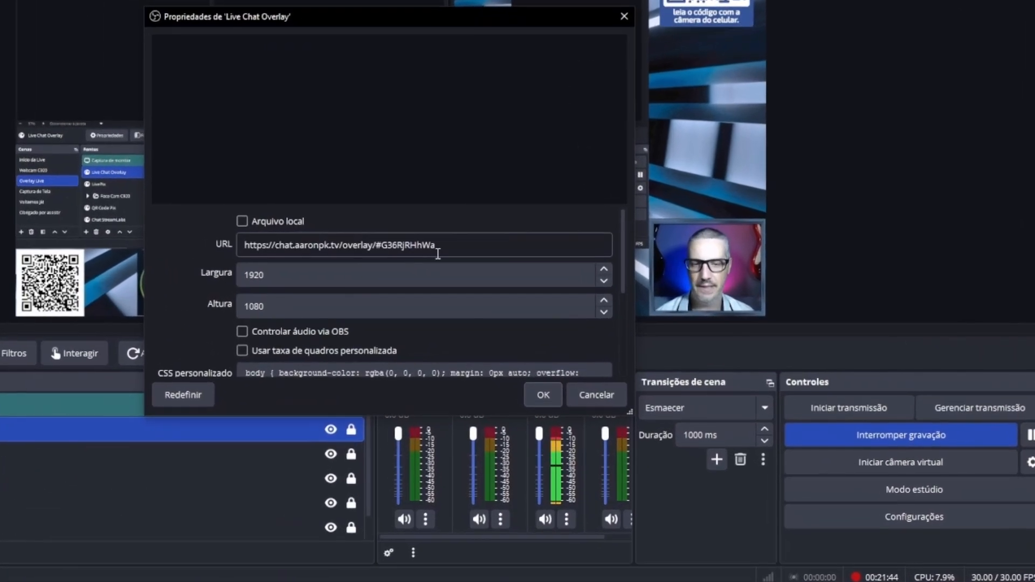
left_click_drag(438, 253, 242, 246)
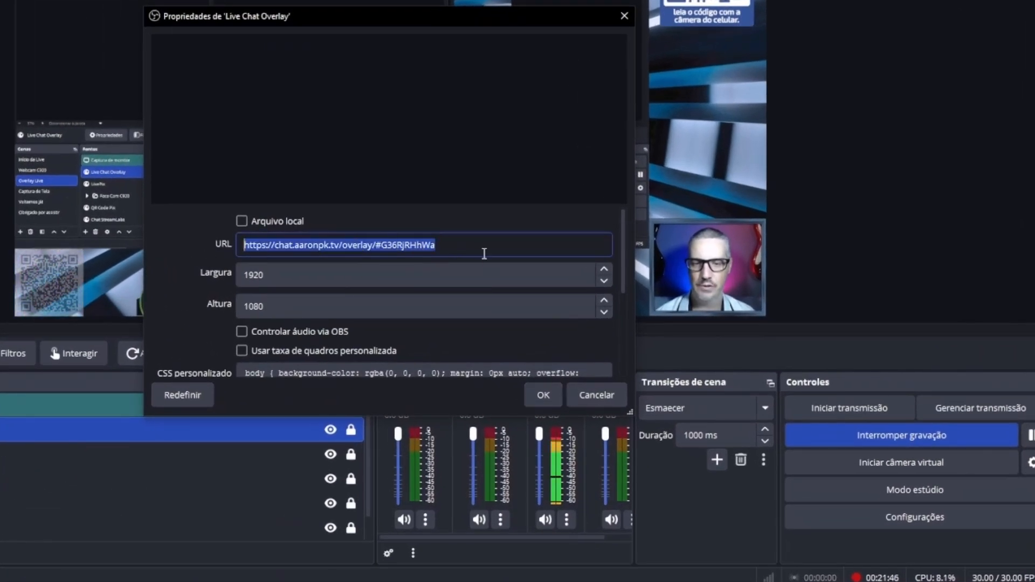
right_click(450, 246)
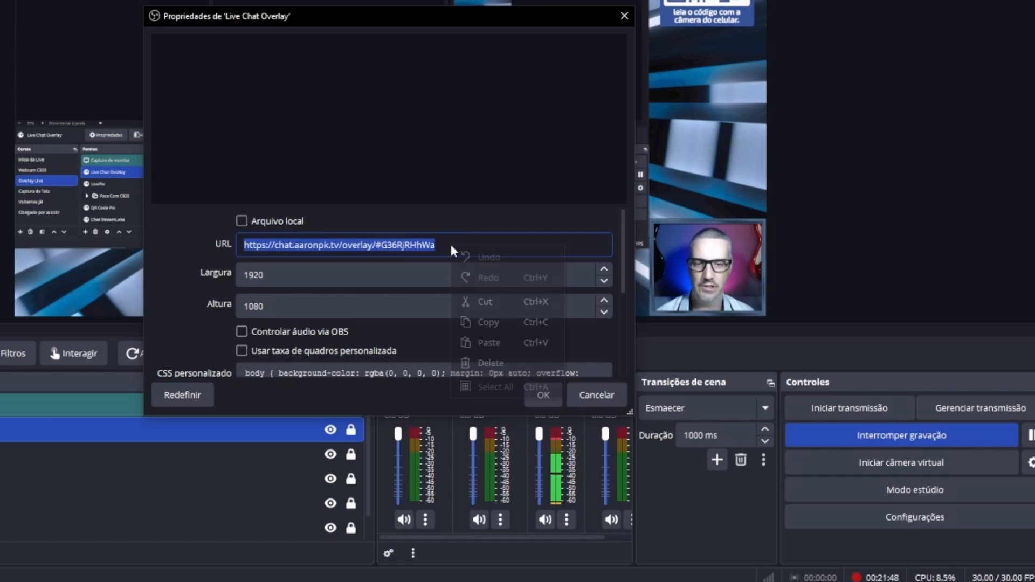
left_click(499, 342)
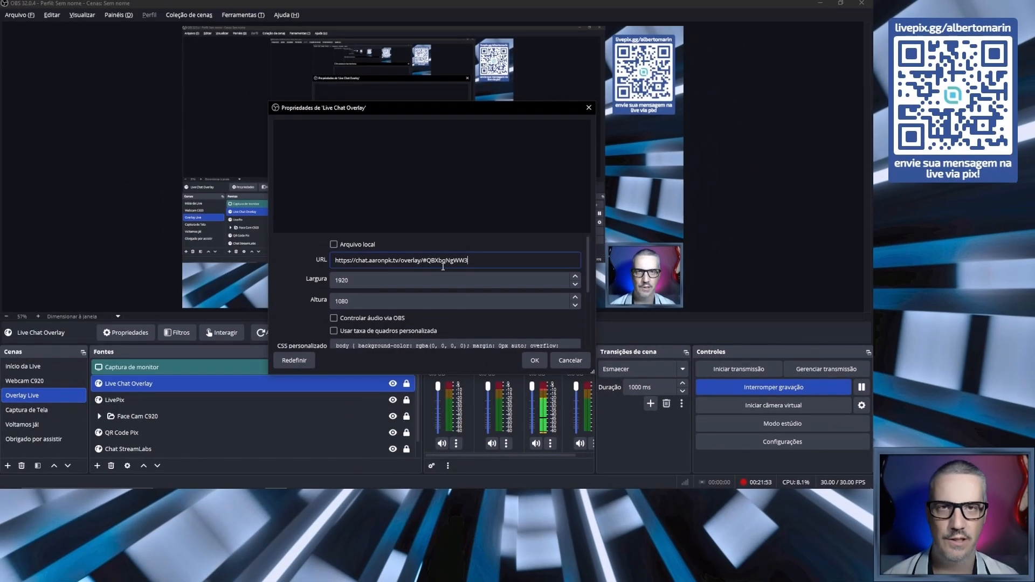
left_click(534, 360)
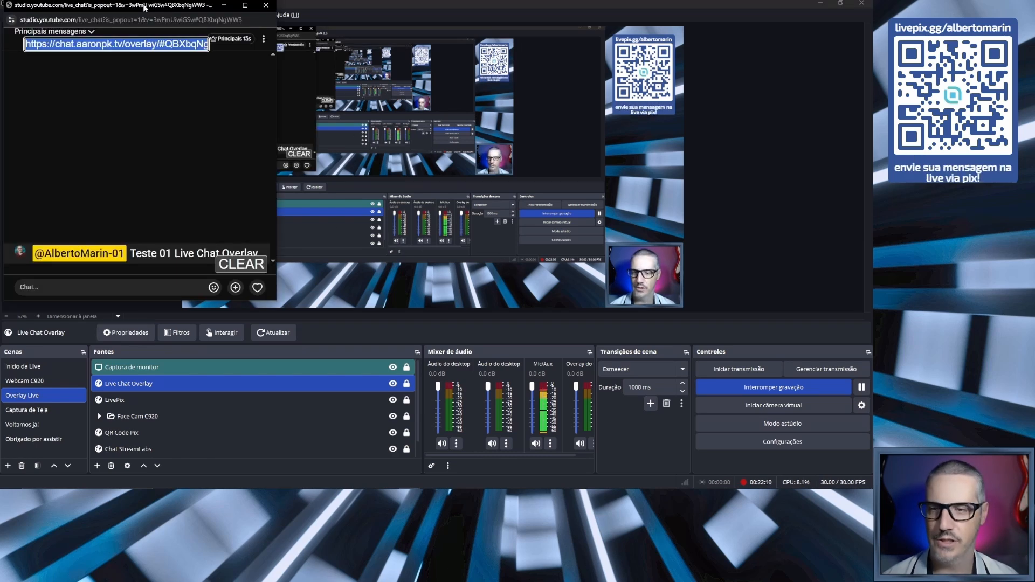
Move the pop-out live chat window aside and send the message "Teste 01 Live Chat Overlay" to the overlay.
left_click_drag(155, 9, 810, 9)
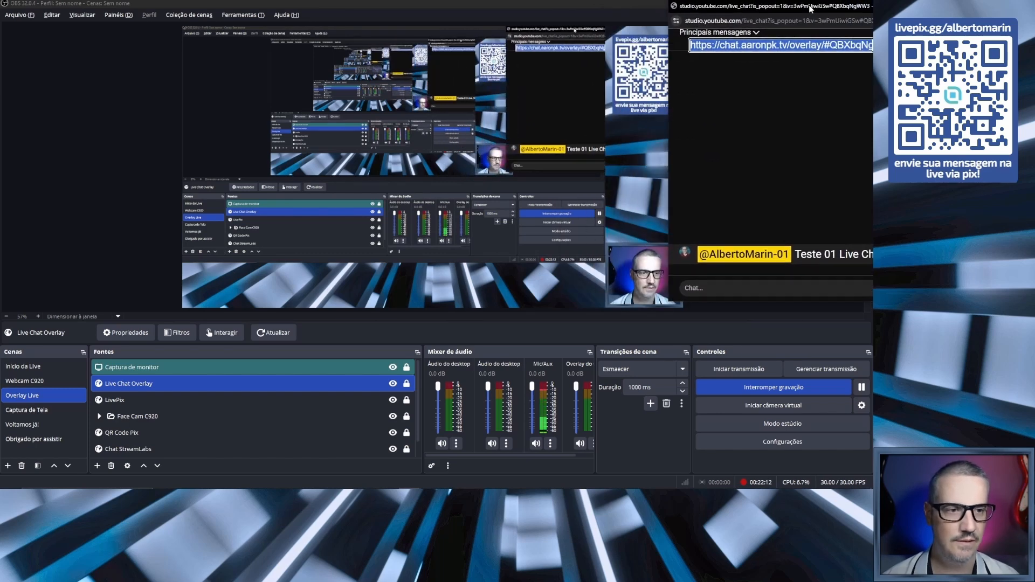
left_click(789, 260)
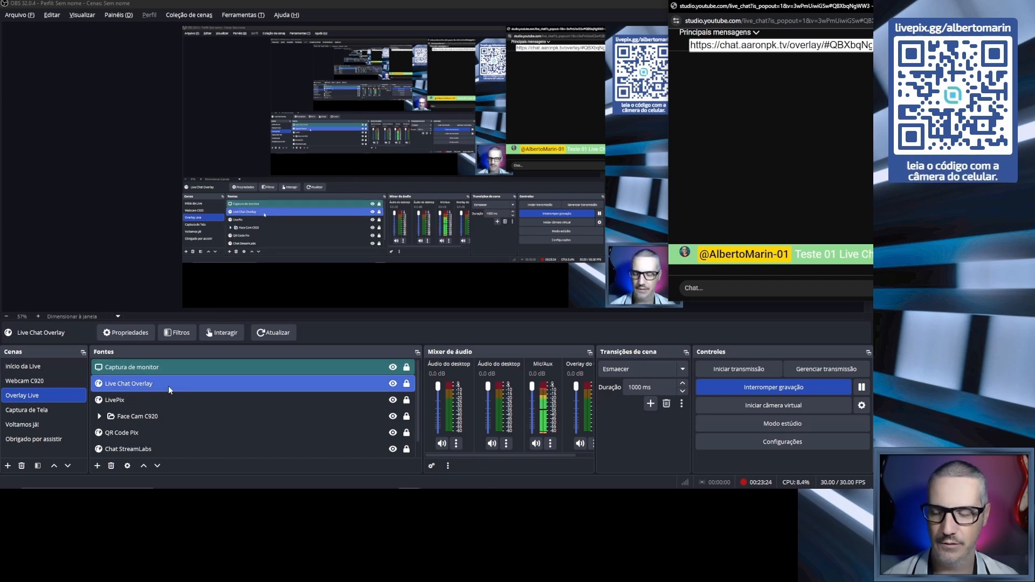
Add a Color Key effect filter with its default name to the Live Chat Overlay source.
left_click(178, 334)
left_click(177, 334)
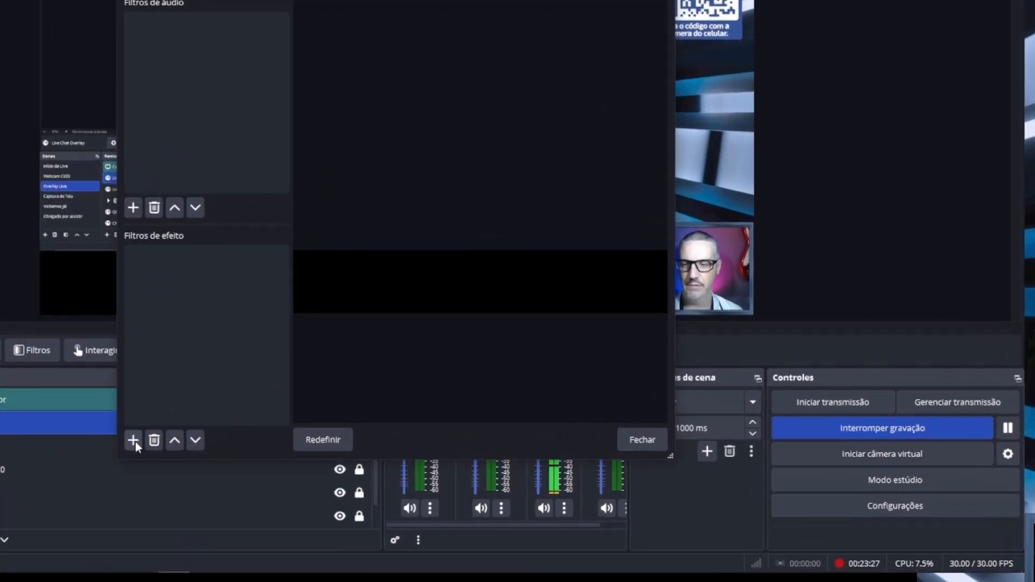
left_click(248, 394)
left_click(151, 234)
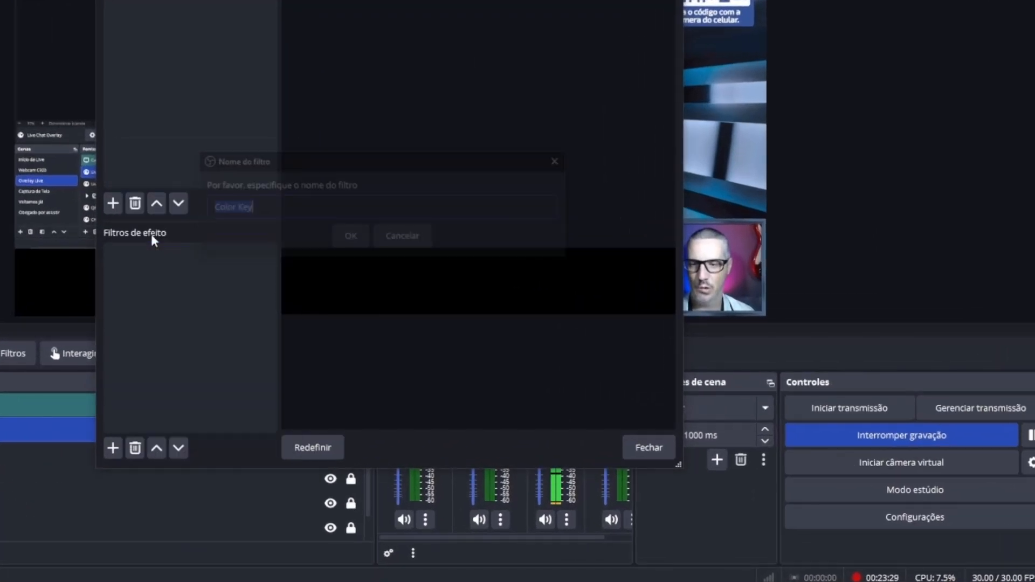
left_click(352, 237)
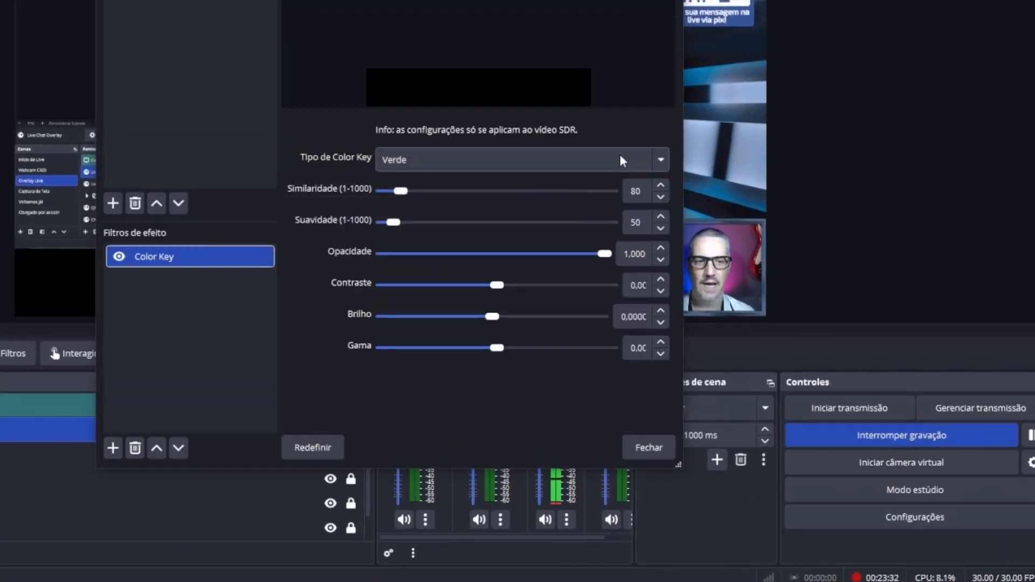
Set the Color Key filter's type to Cor personalizada with key color #000000 and close the filters.
left_click(570, 162)
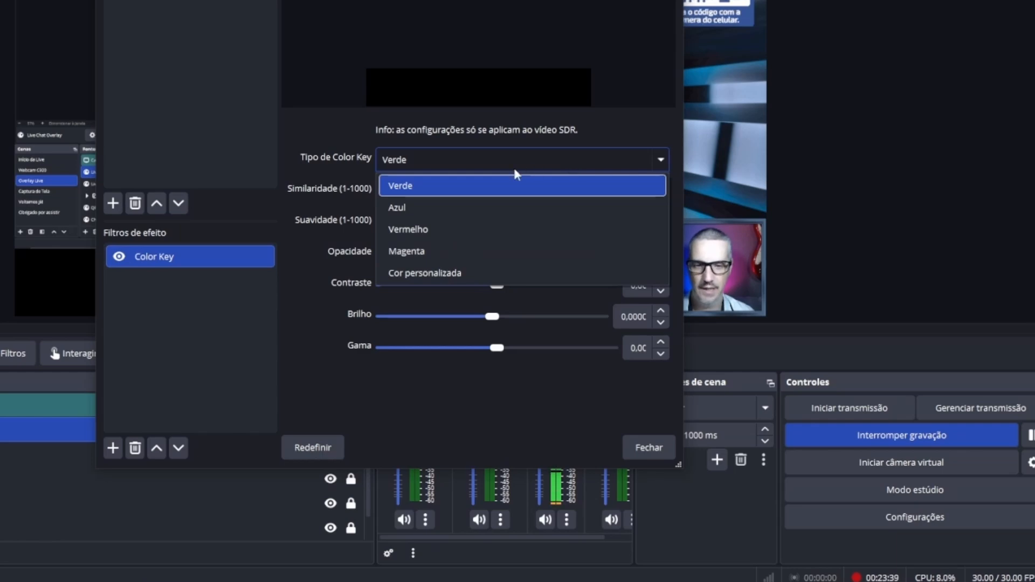
left_click(453, 270)
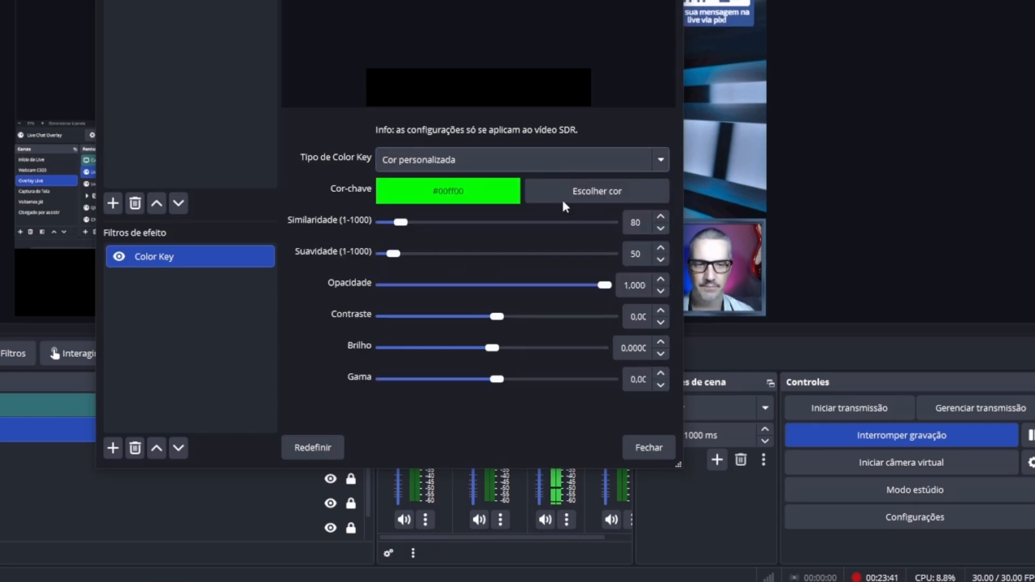
left_click(580, 193)
left_click(211, 81)
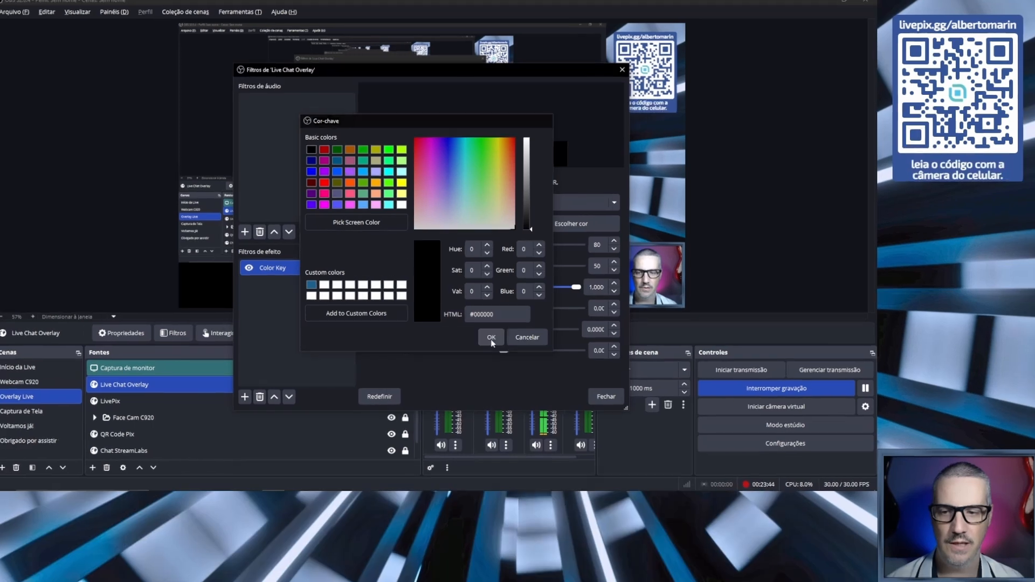
left_click(491, 338)
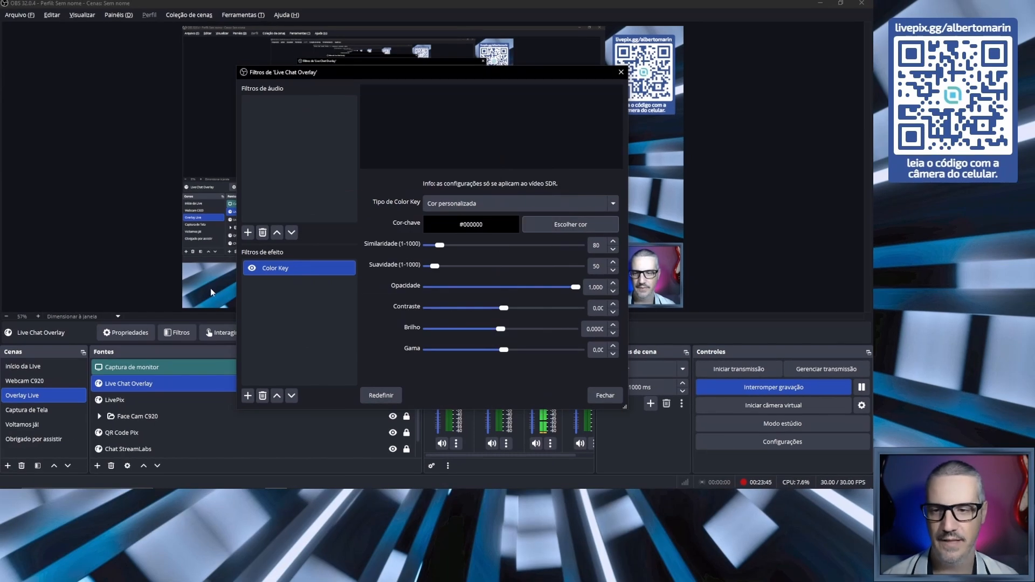
left_click(606, 395)
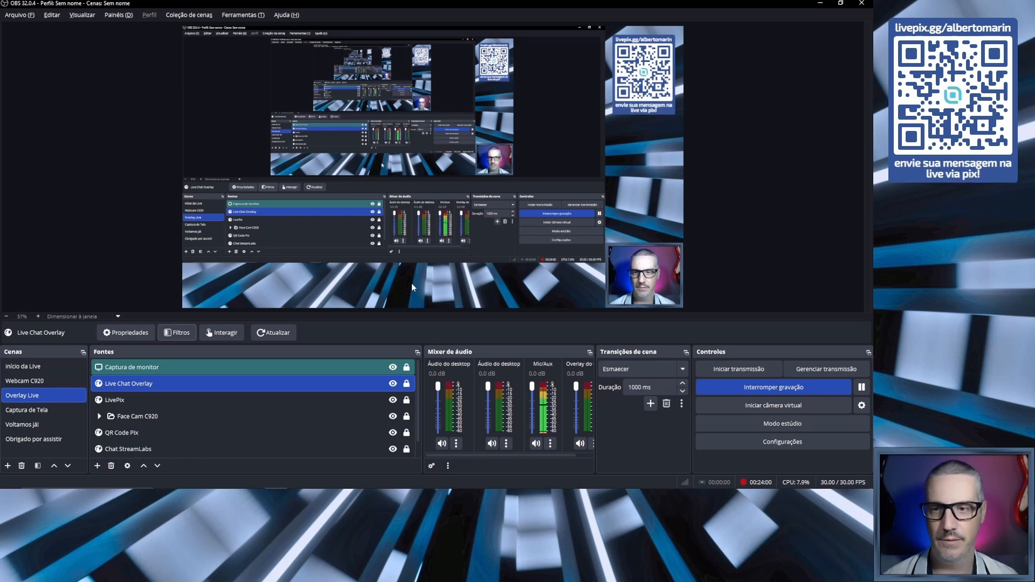
Disable the Color Key filter on the Live Chat Overlay source and close the filters.
left_click(181, 332)
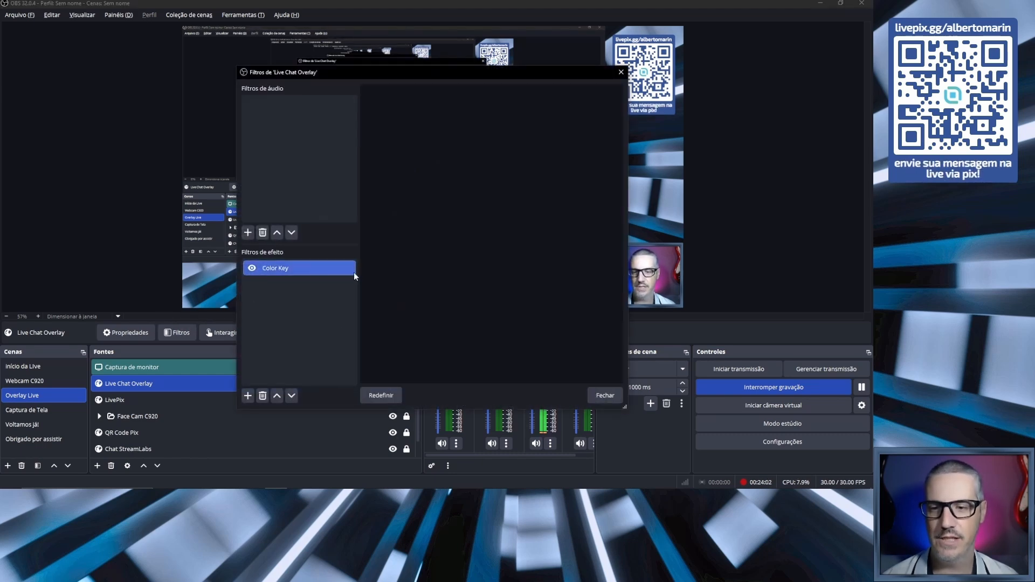
left_click(252, 268)
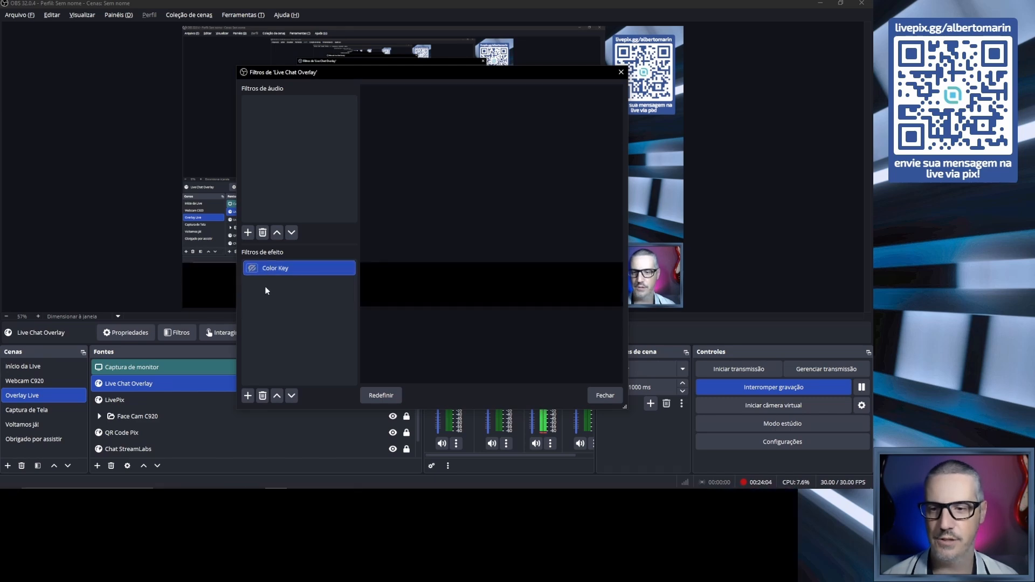
left_click(608, 396)
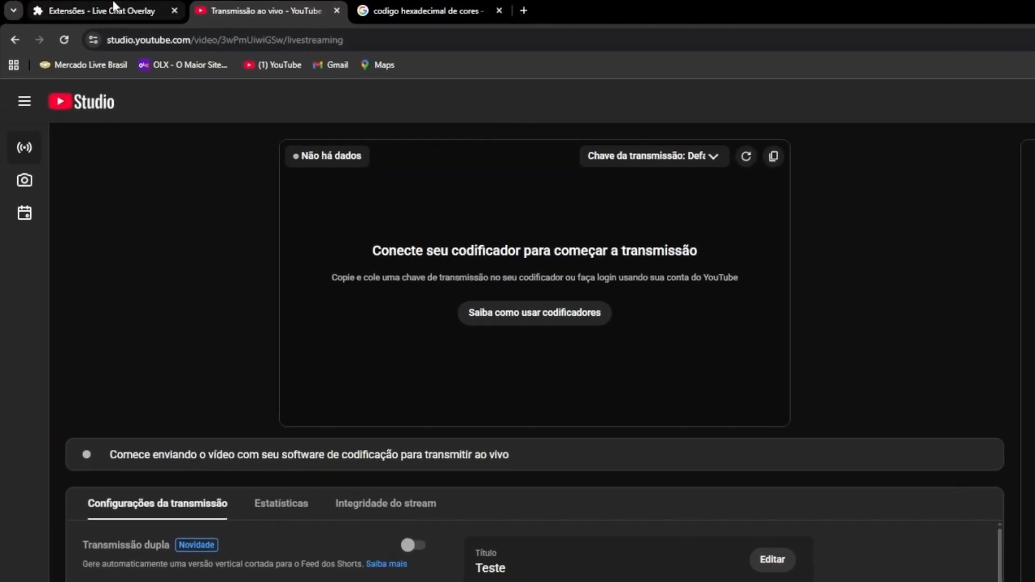
Switch to the browser and set the Background Color in the Live Chat Overlay extension options to #FFF00.
left_click(113, 8)
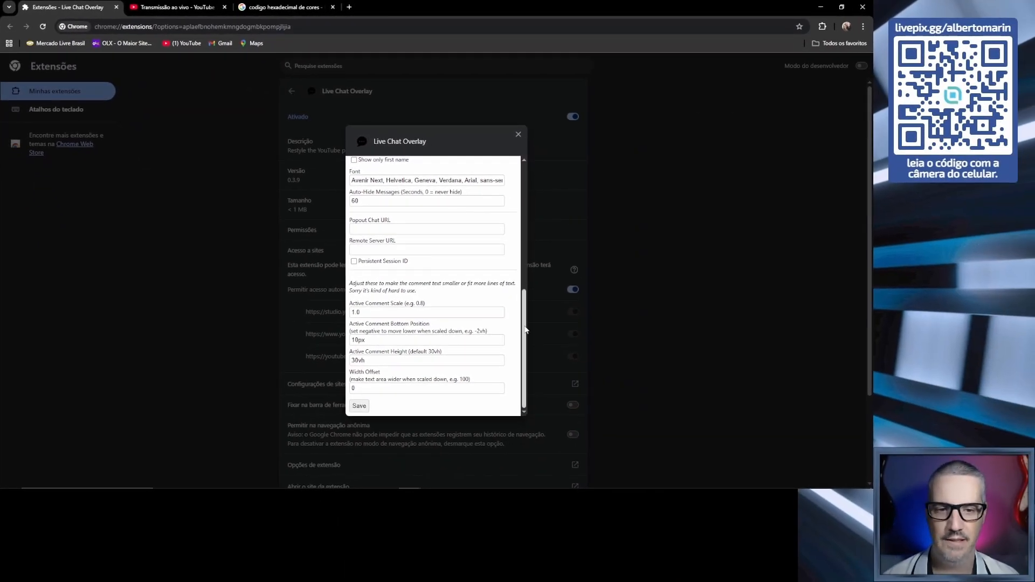
scroll(393, 294, "up", 3)
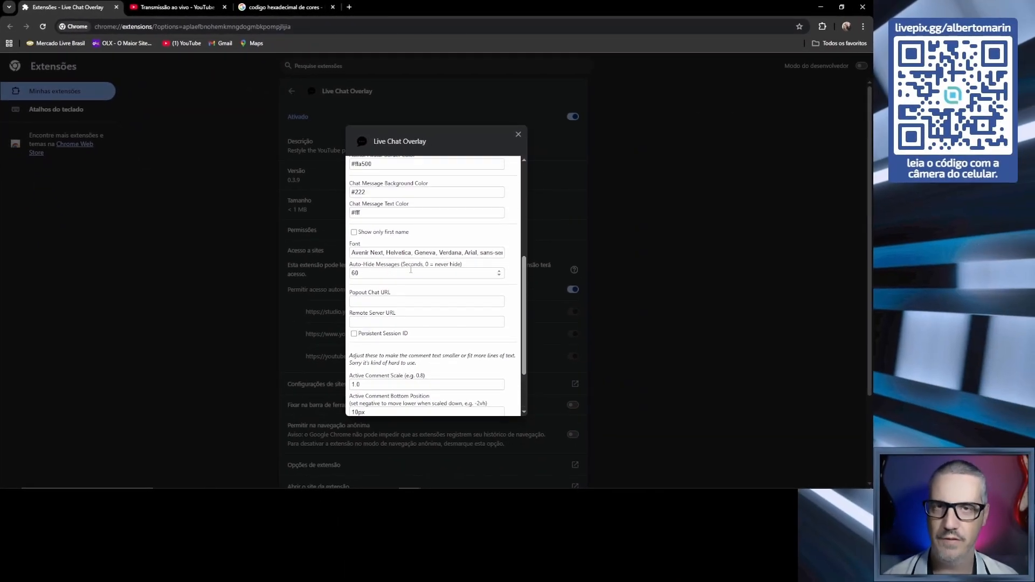
scroll(428, 282, "down", 1)
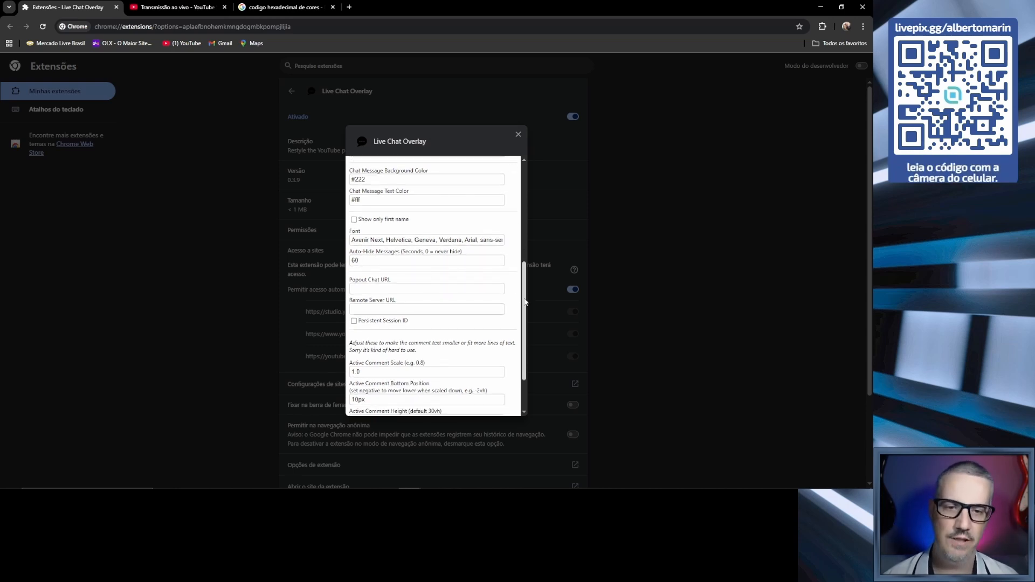
left_click_drag(519, 297, 526, 211)
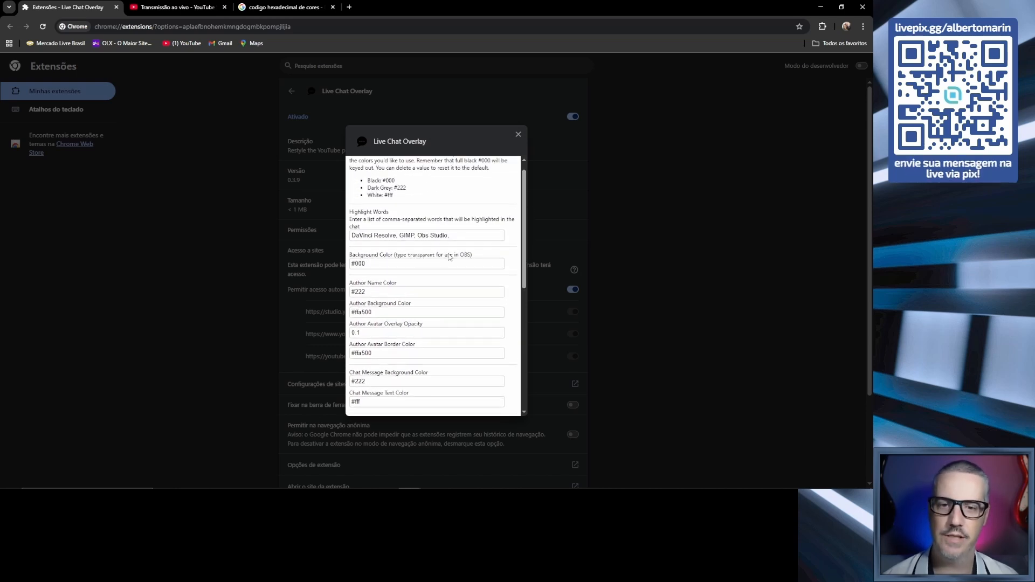
left_click_drag(363, 263, 348, 265)
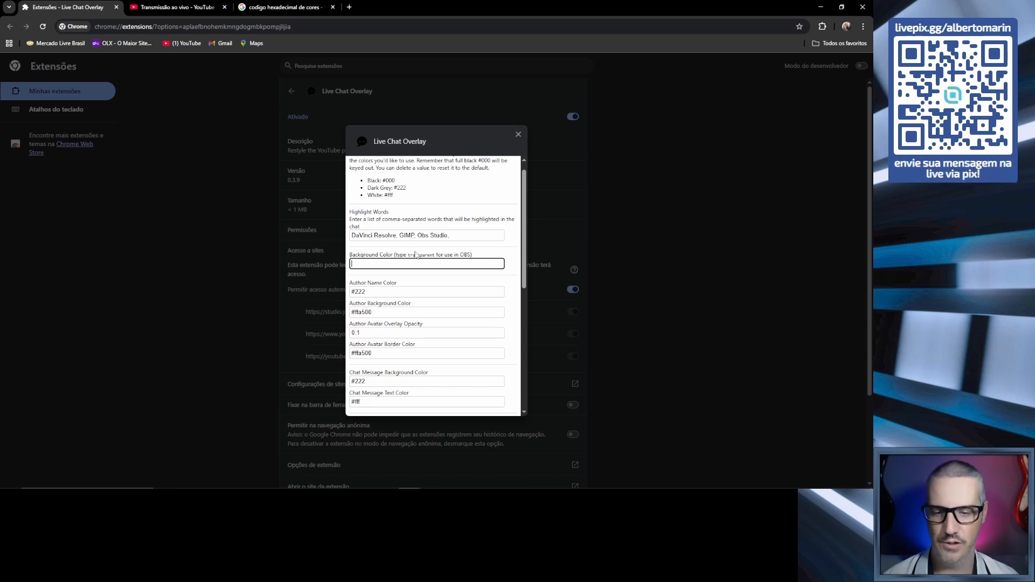
type("#FFF00")
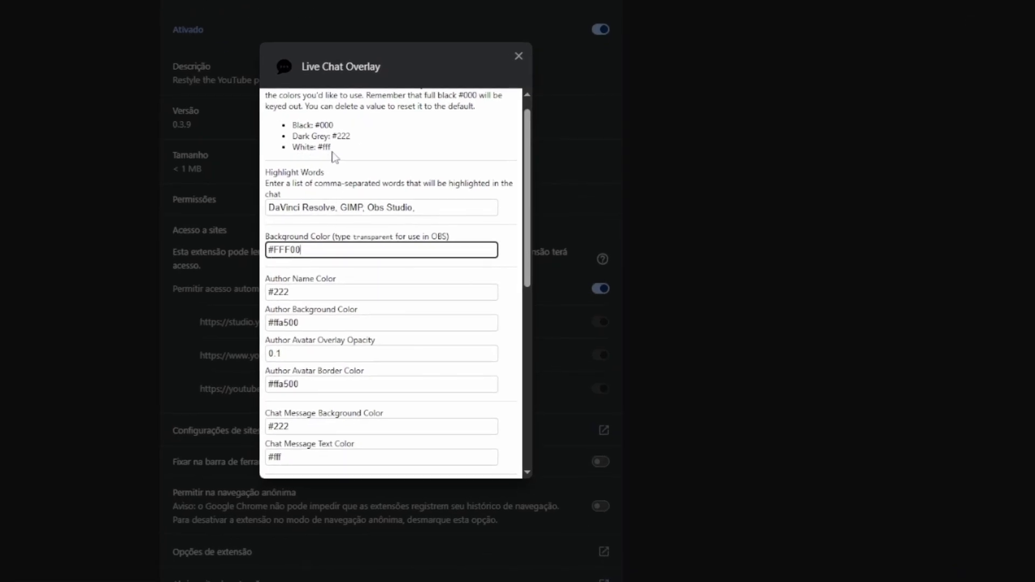
left_click_drag(336, 152, 281, 149)
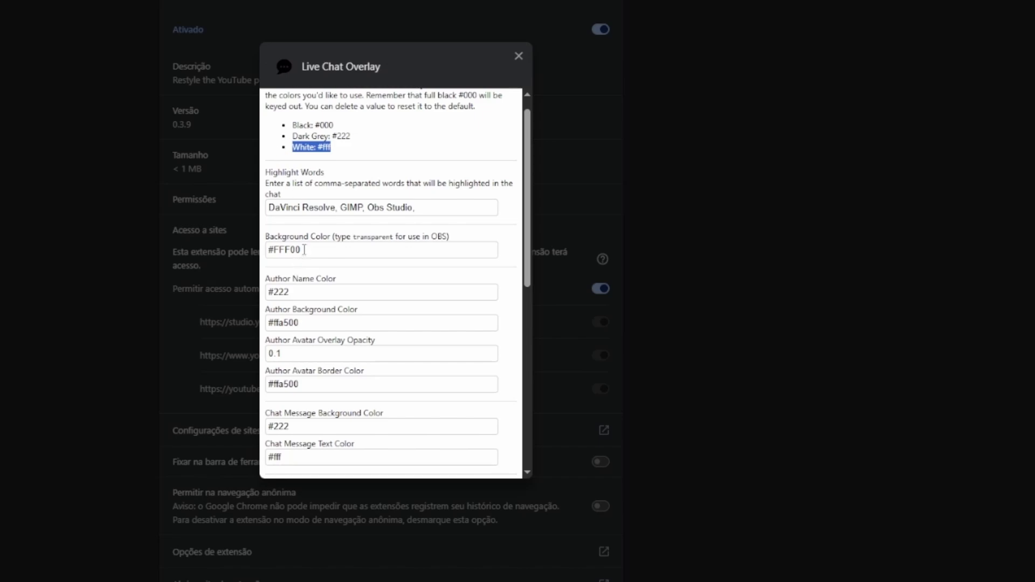
left_click_drag(304, 250, 291, 250)
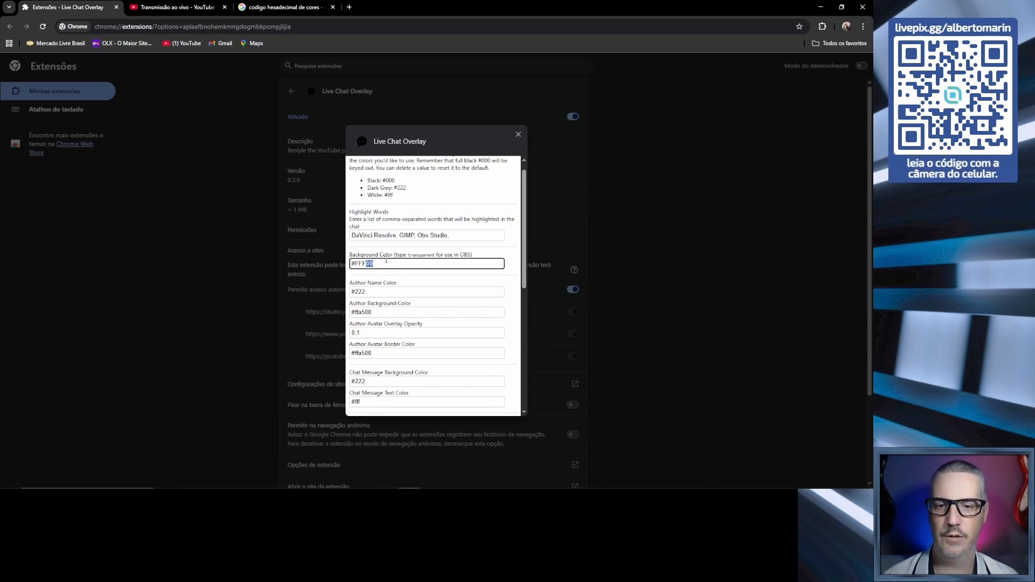
left_click(389, 263)
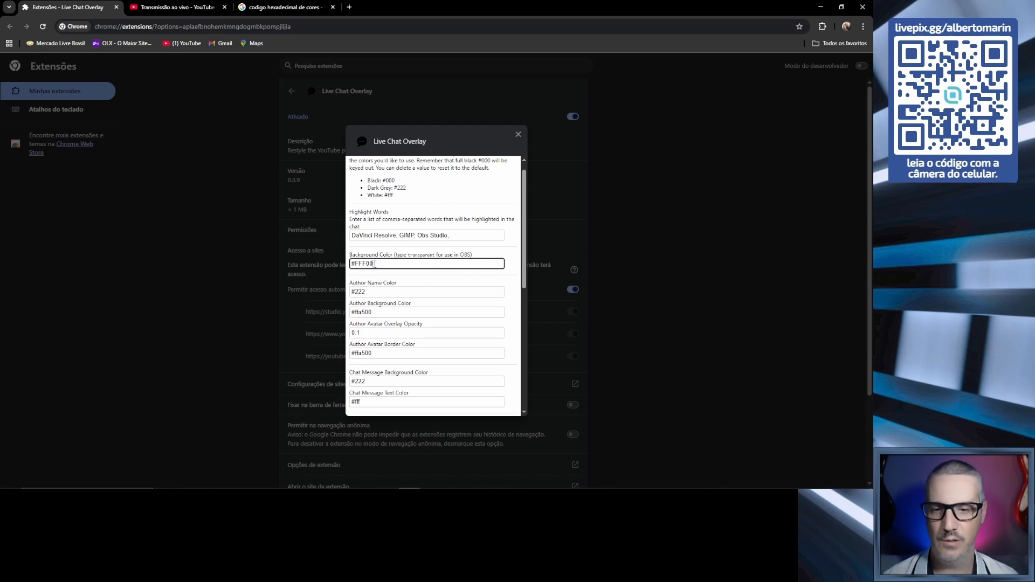
triple_click(375, 264)
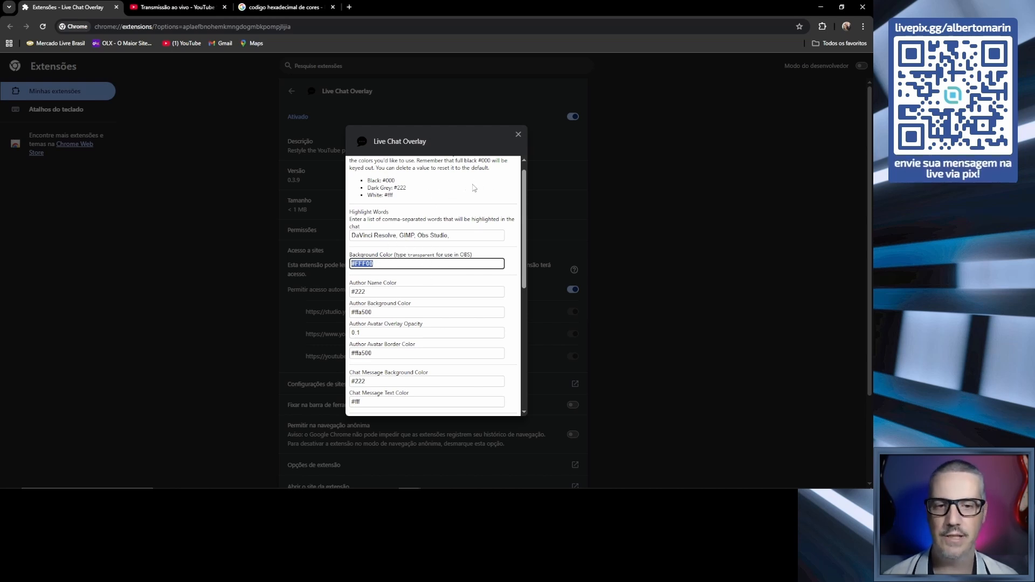
Place the pop-out chat window beside the extension options to compare Author Name Color with the chat message's author label.
scroll(519, 230, "down", 2)
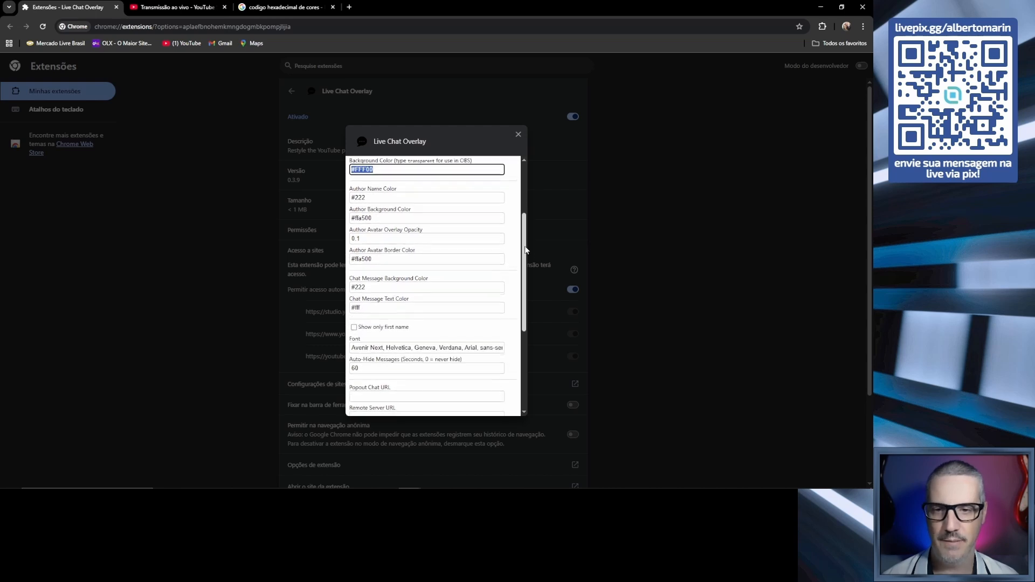
left_click_drag(349, 172, 397, 174)
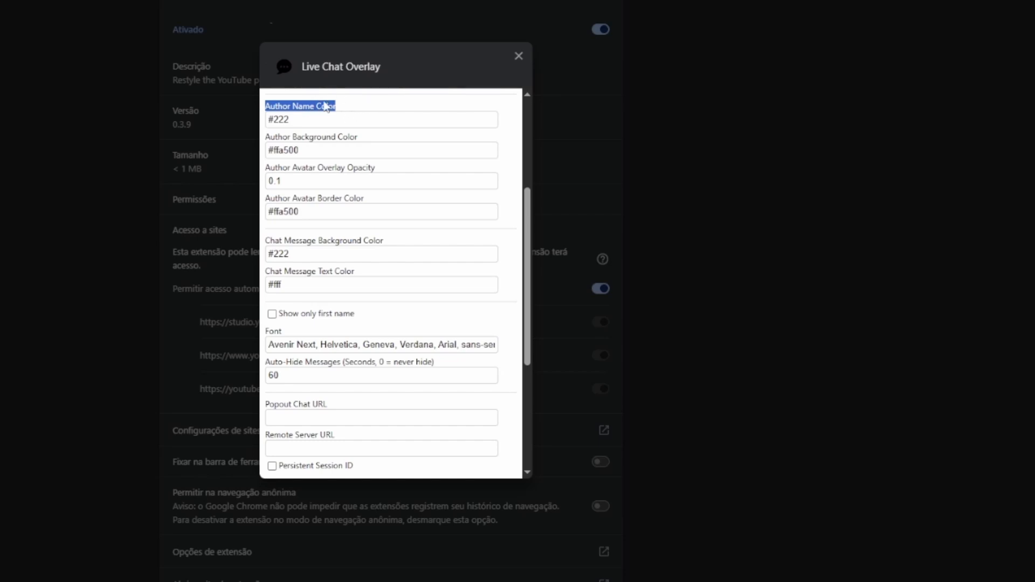
key("alt+Tab")
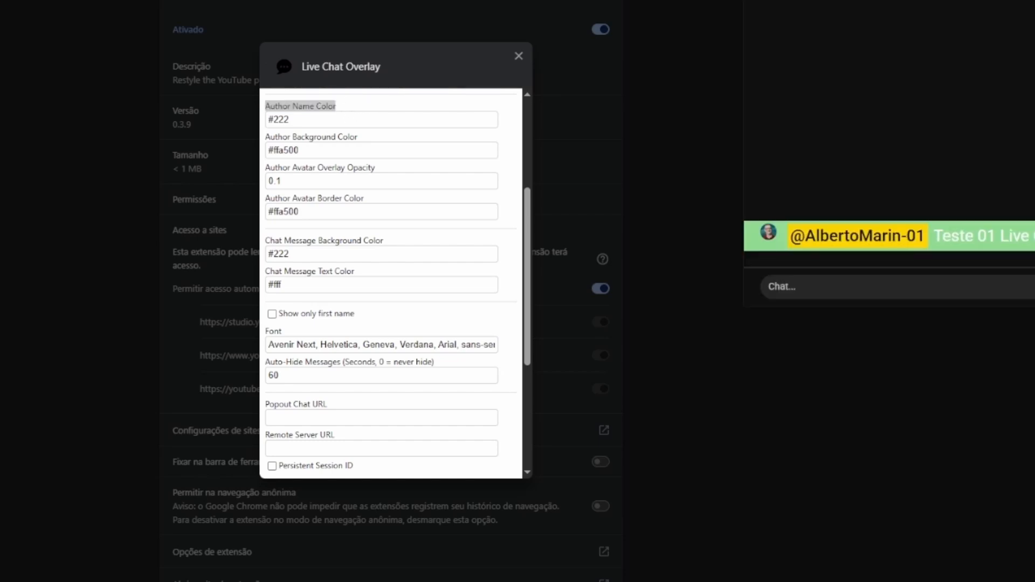
left_click_drag(948, 0, 788, 0)
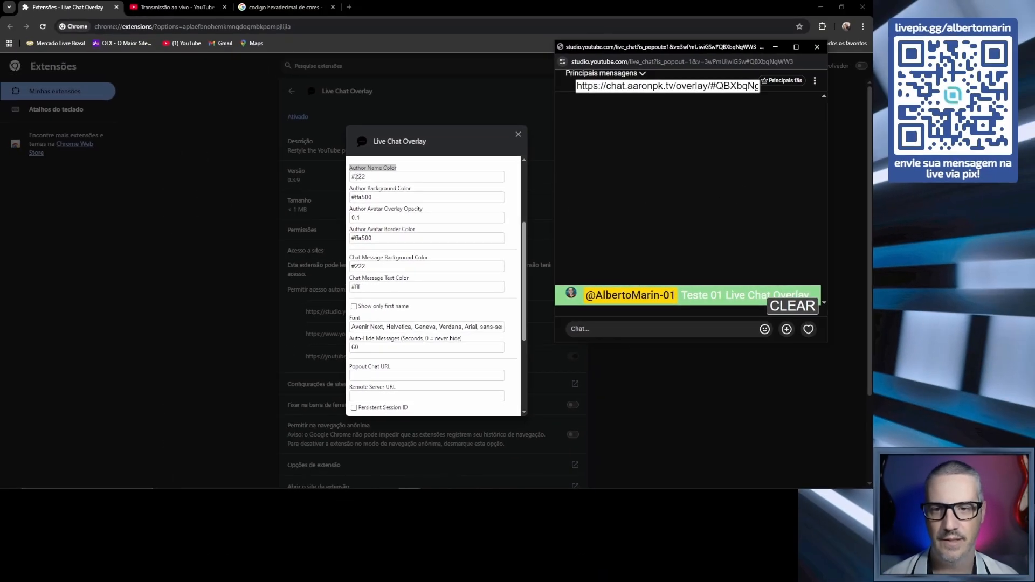
Check the Dark Grey hex example against the test message's author label and set Author Name Color to #fff.
scroll(355, 177, "up", 3)
left_click_drag(367, 200, 415, 205)
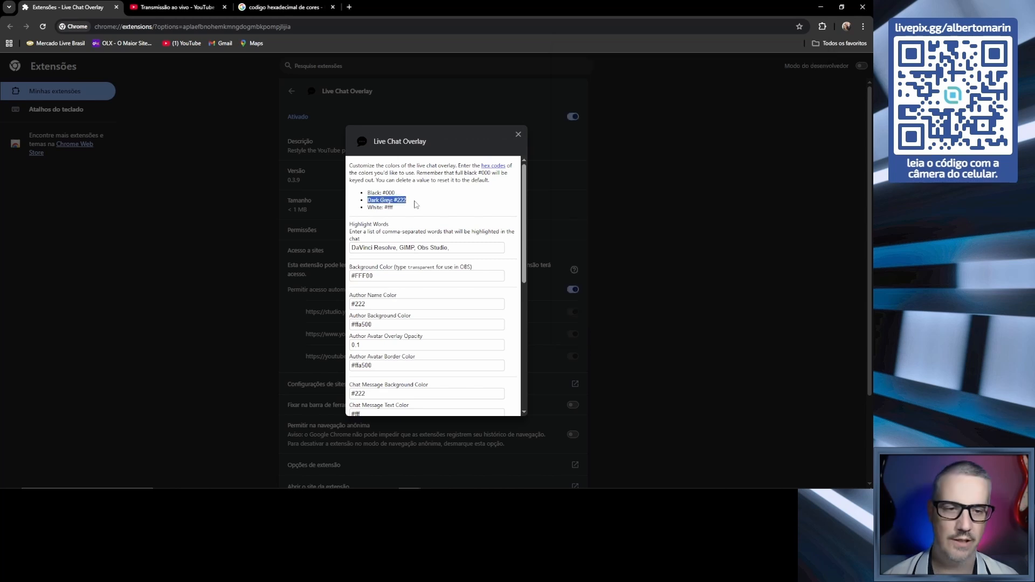
key("alt+Tab")
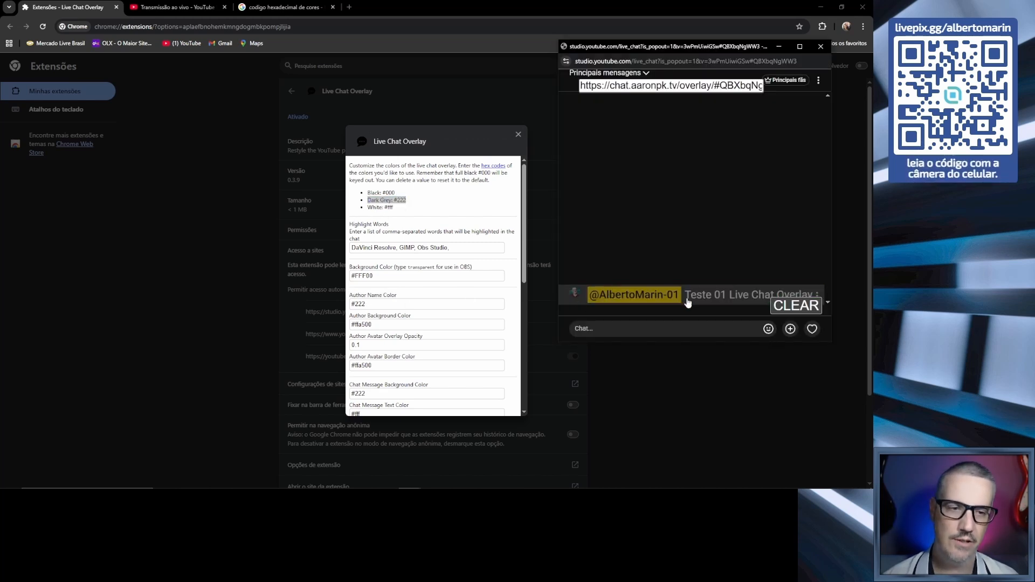
left_click(653, 301)
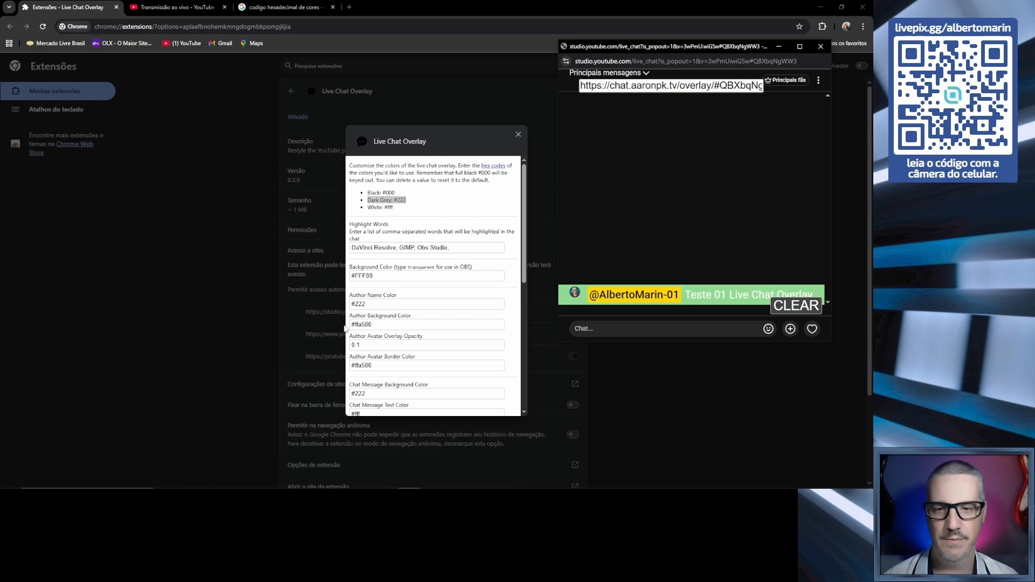
left_click(368, 304)
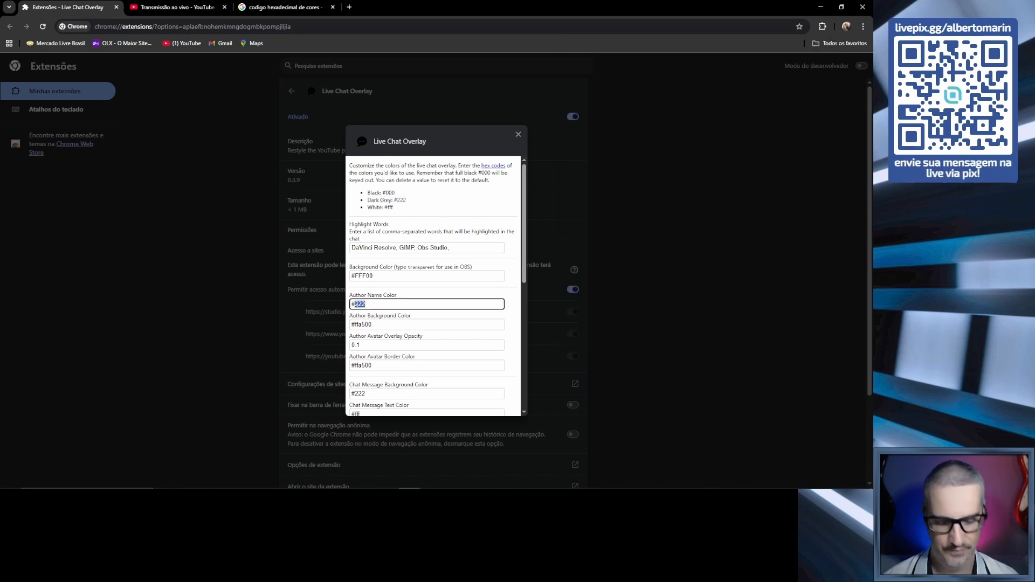
key("BackSpace")
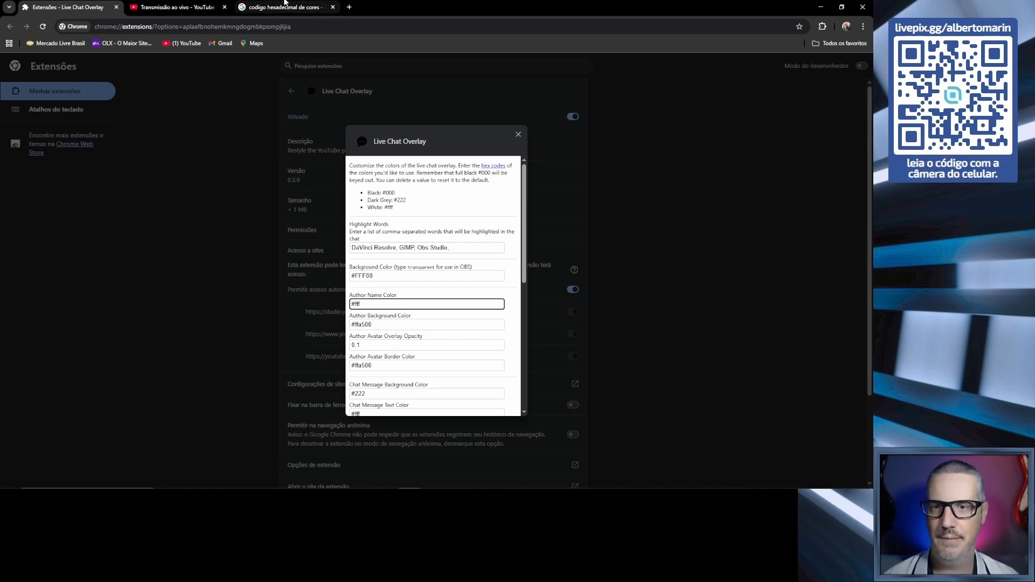
Look up the teal hex code on the color chart image and set Author Background Color to #288BA8.
left_click(285, 7)
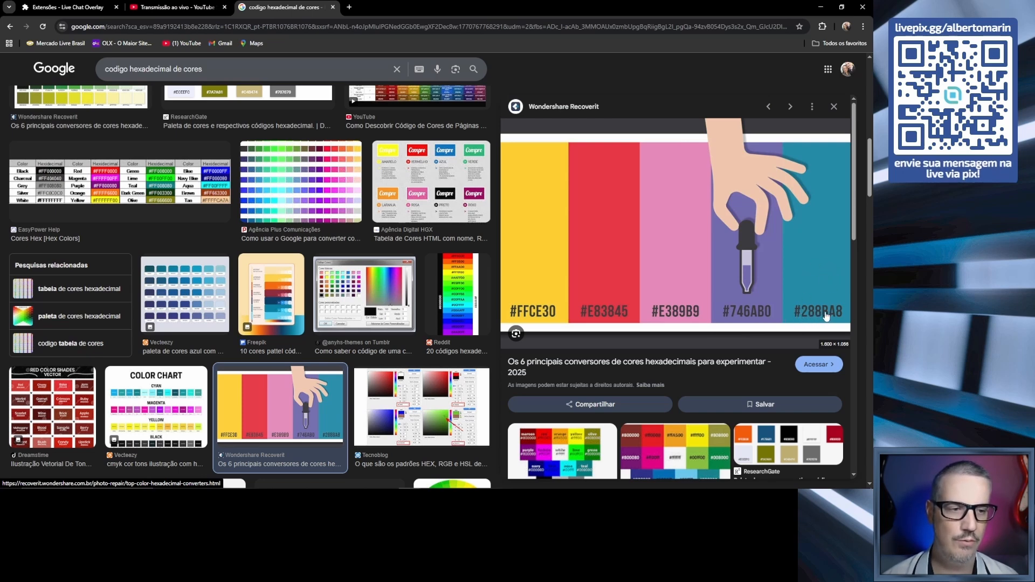
left_click(79, 7)
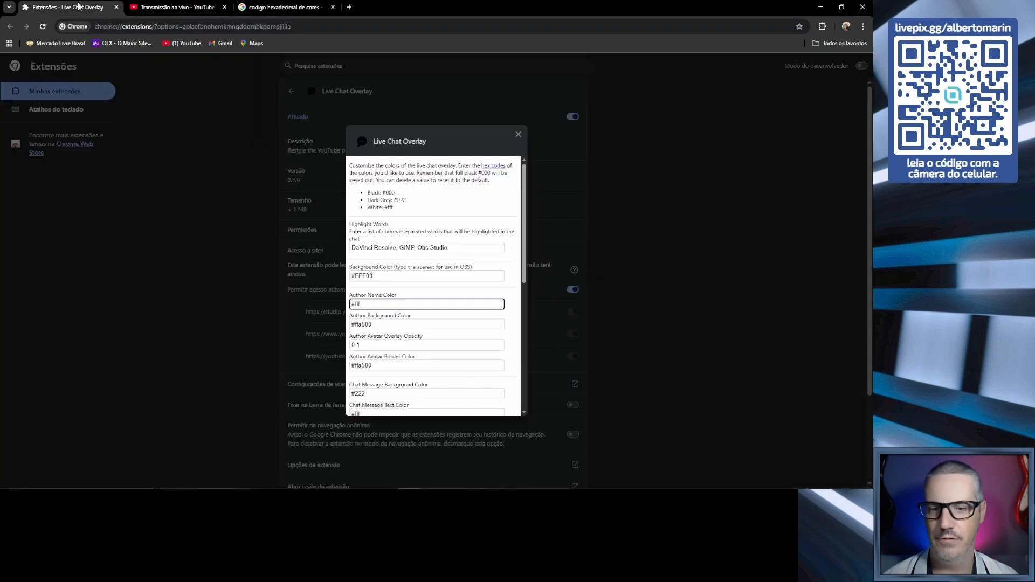
triple_click(394, 324)
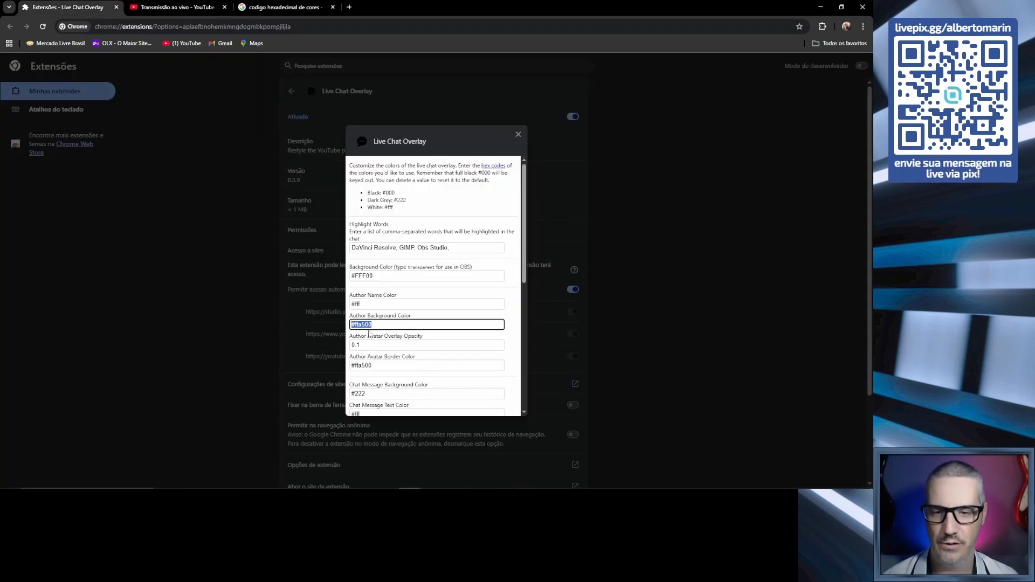
type("#288")
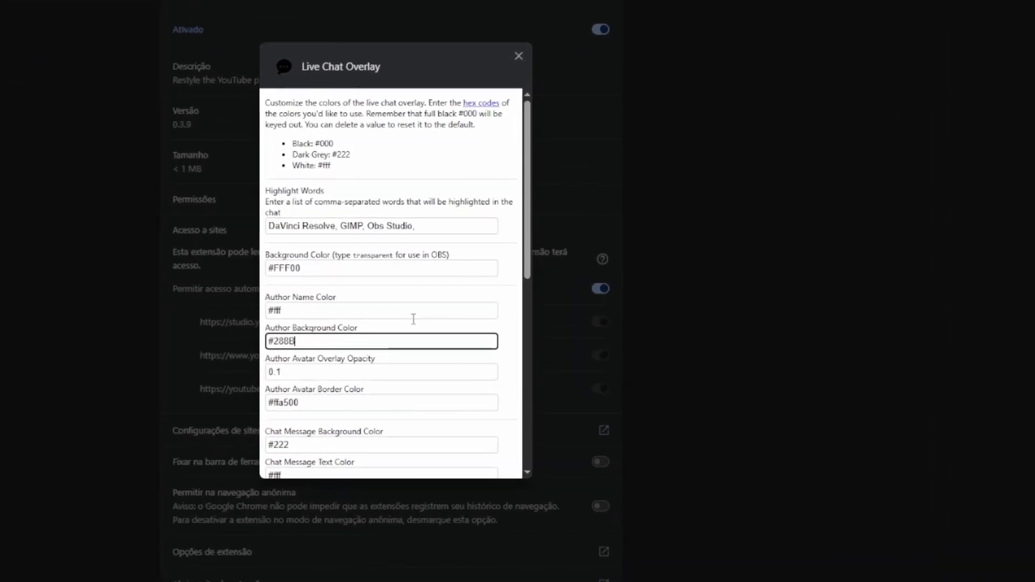
type("BA8")
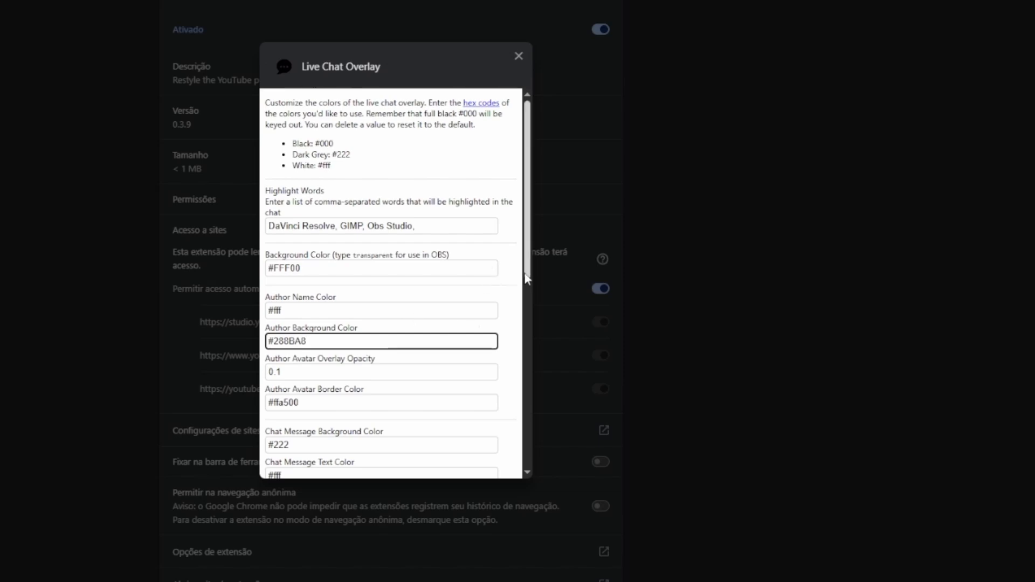
Place the pop-out chat window over the hex color chart for comparison, and return it beside the extension options.
scroll(529, 289, "down", 2)
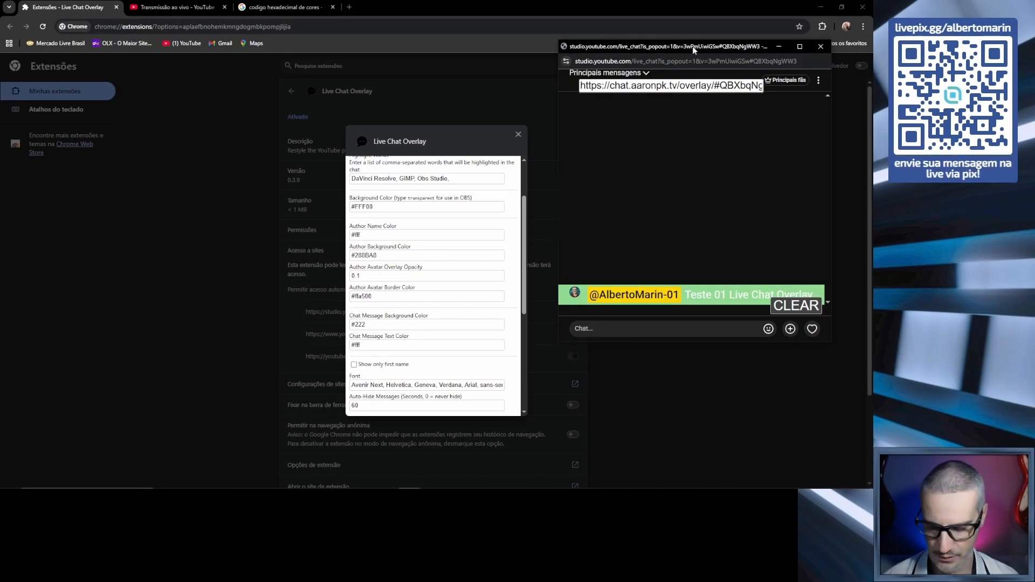
left_click(694, 50)
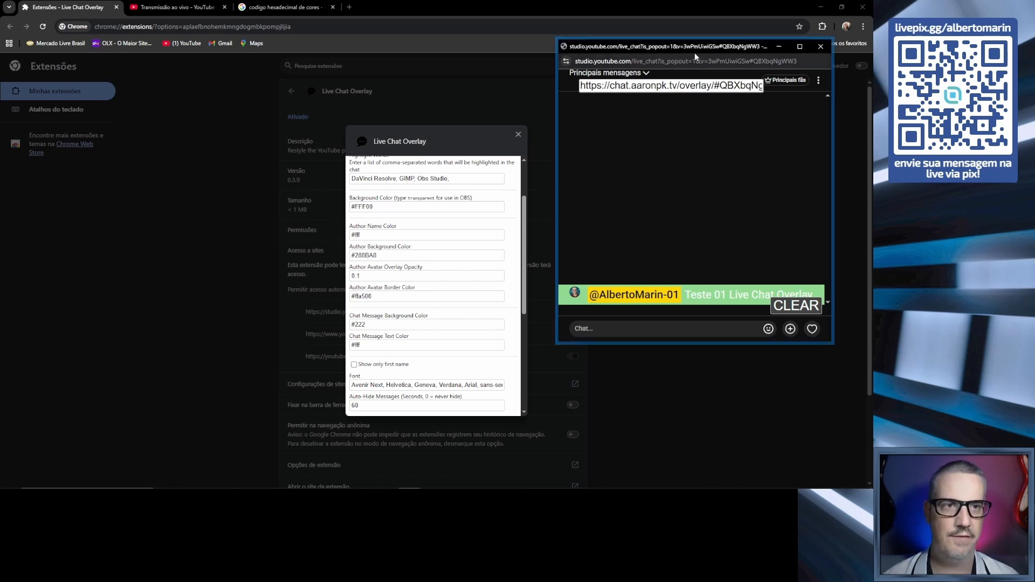
left_click_drag(694, 52, 716, 54)
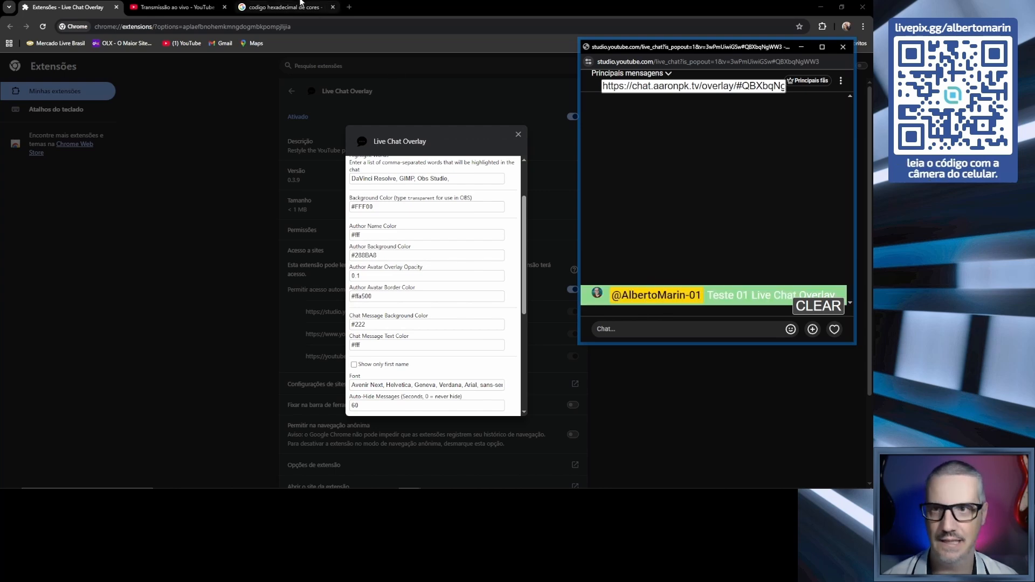
left_click(286, 7)
left_click_drag(765, 47, 529, 98)
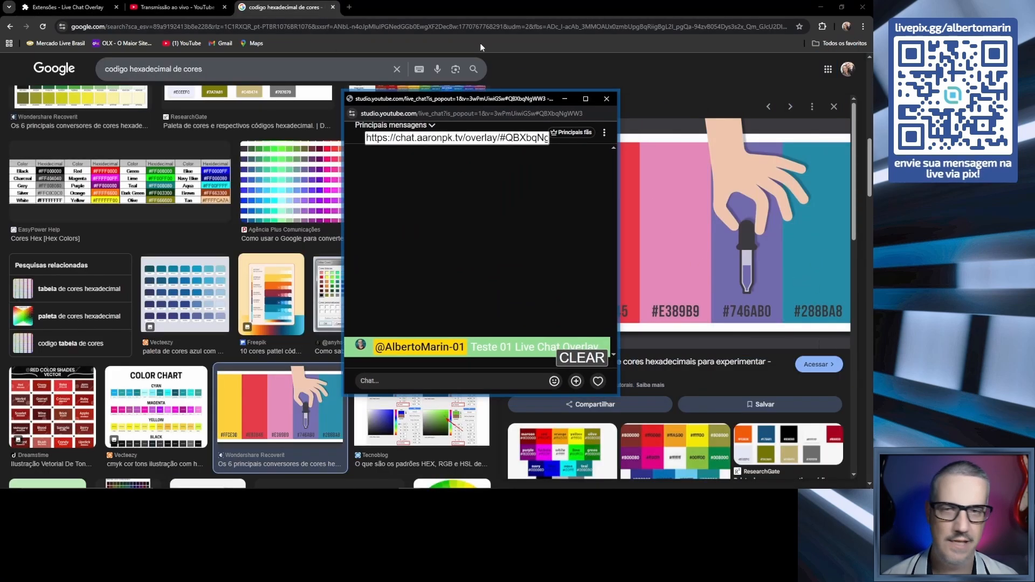
left_click(74, 4)
left_click_drag(478, 94, 673, 86)
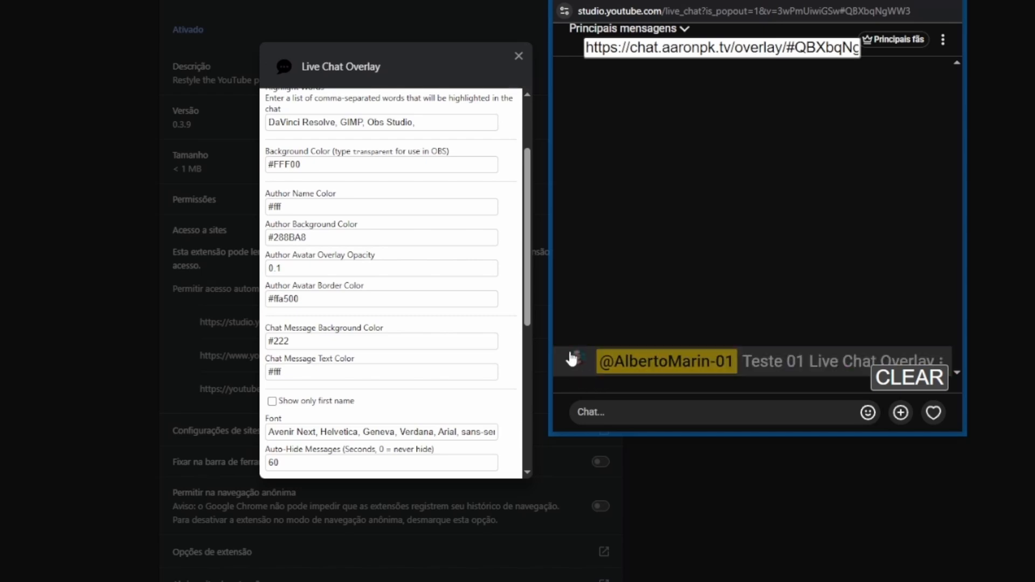
Copy the Author Background Color value into Author Avatar Border Color, setting it to #288BA8.
triple_click(326, 287)
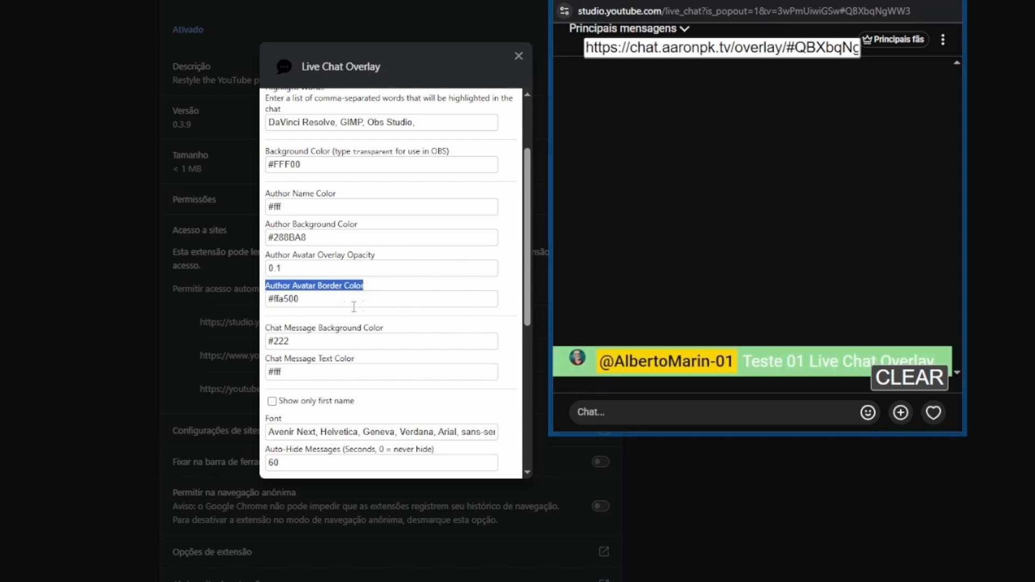
left_click(326, 299)
left_click_drag(306, 299, 266, 300)
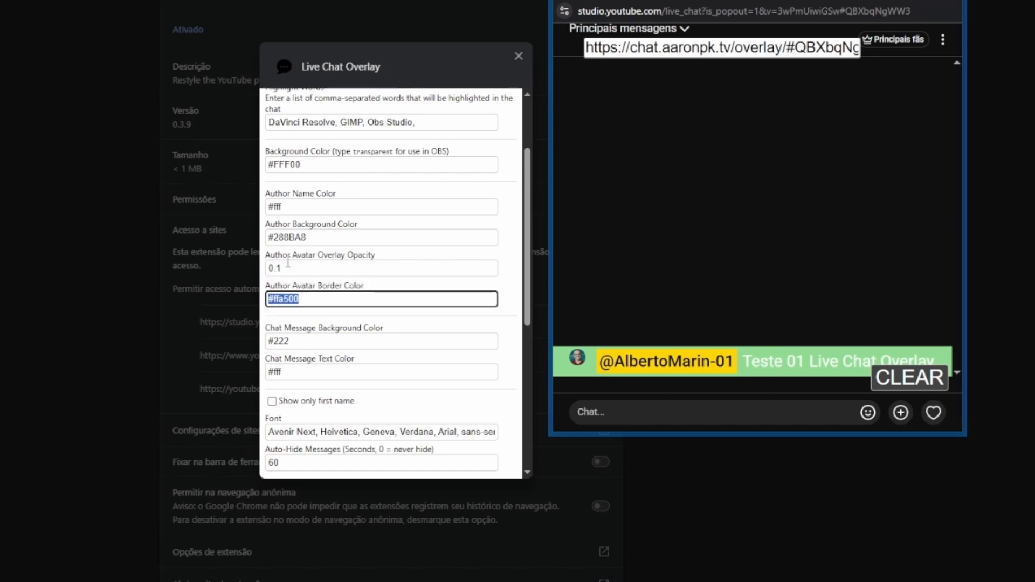
left_click_drag(316, 238, 230, 240)
key("ctrl+c")
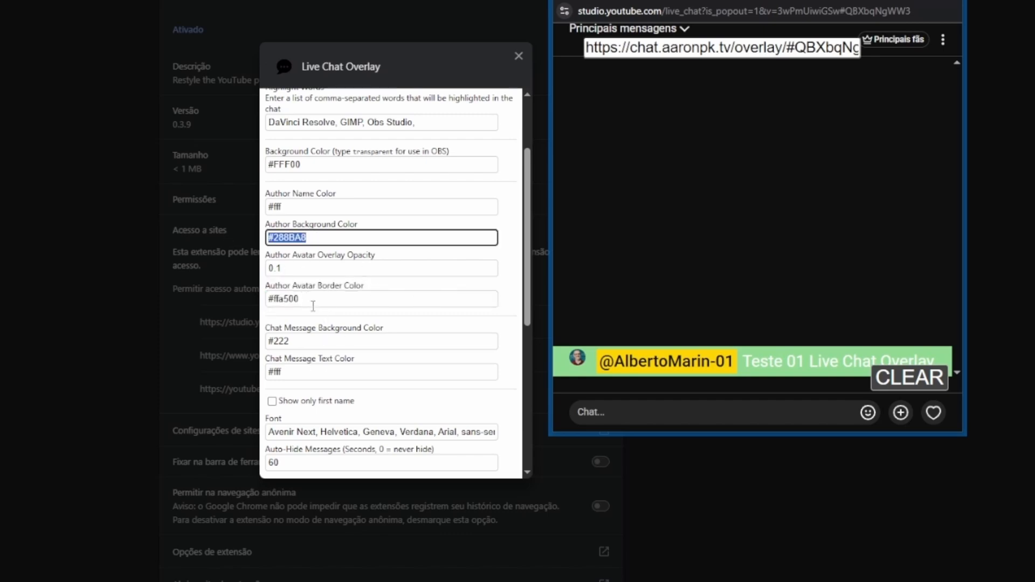
left_click_drag(312, 300, 267, 300)
key("ctrl+v")
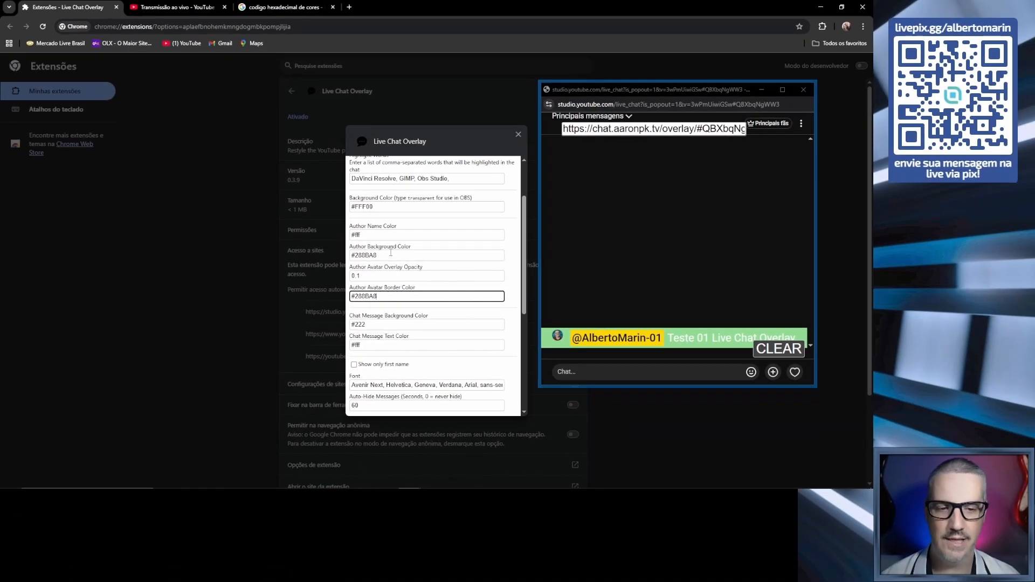
Compare the author background, avatar border and chat message color options with the matching parts of the test chat message.
left_click_drag(391, 254, 336, 258)
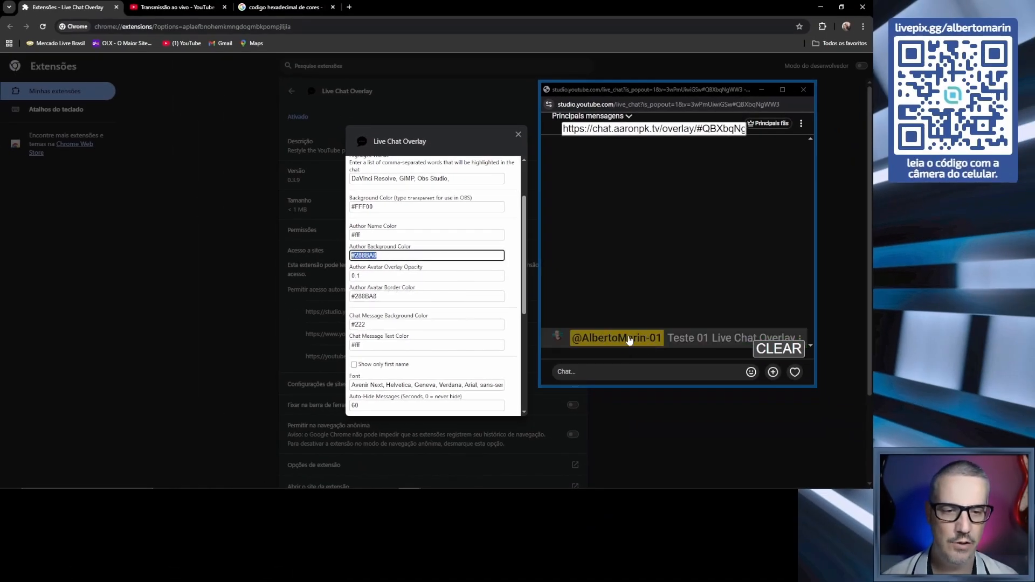
left_click_drag(392, 298, 337, 299)
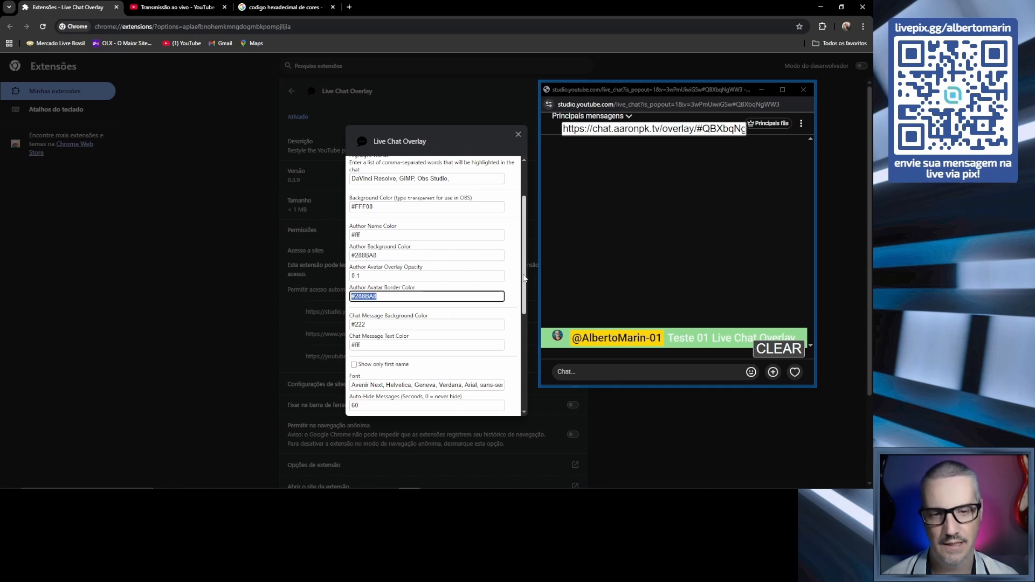
mouse_move(524, 278)
left_mouse_down()
mouse_move(525, 242)
mouse_move(527, 284)
mouse_move(526, 264)
left_mouse_up()
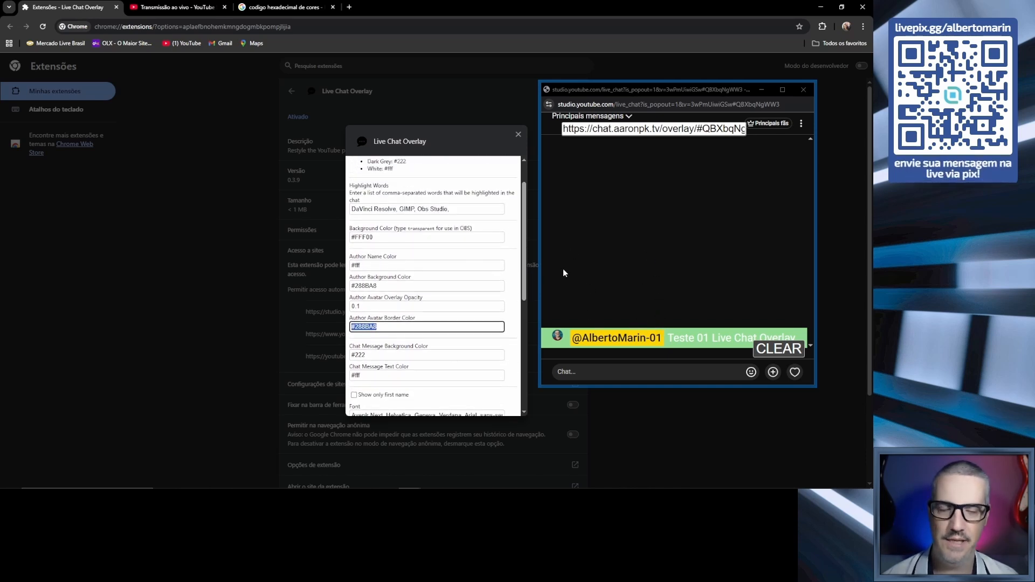
scroll(435, 224, "down", 3)
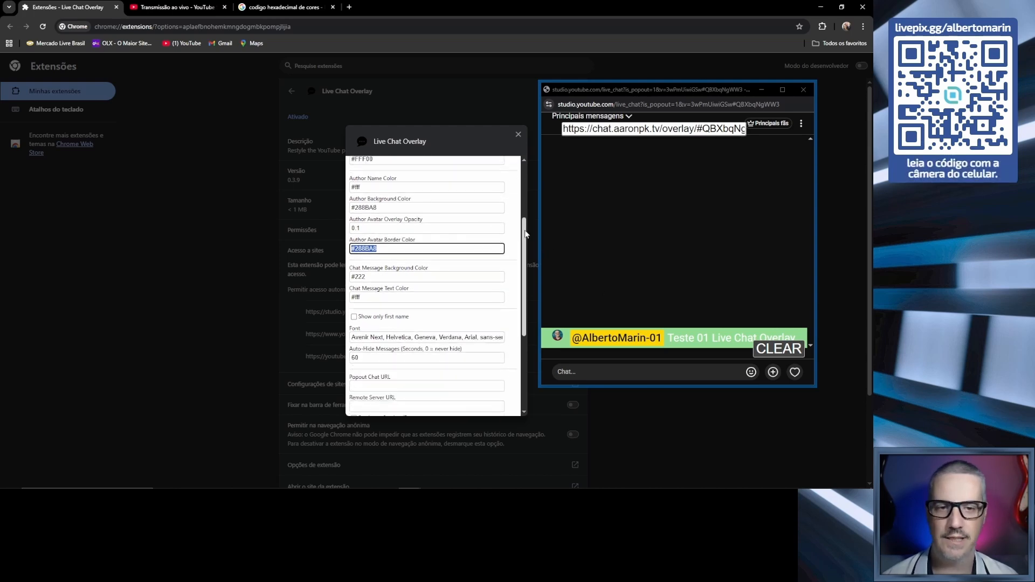
left_click_drag(525, 234, 525, 254)
left_click_drag(349, 227, 380, 225)
left_click_drag(313, 197, 394, 195)
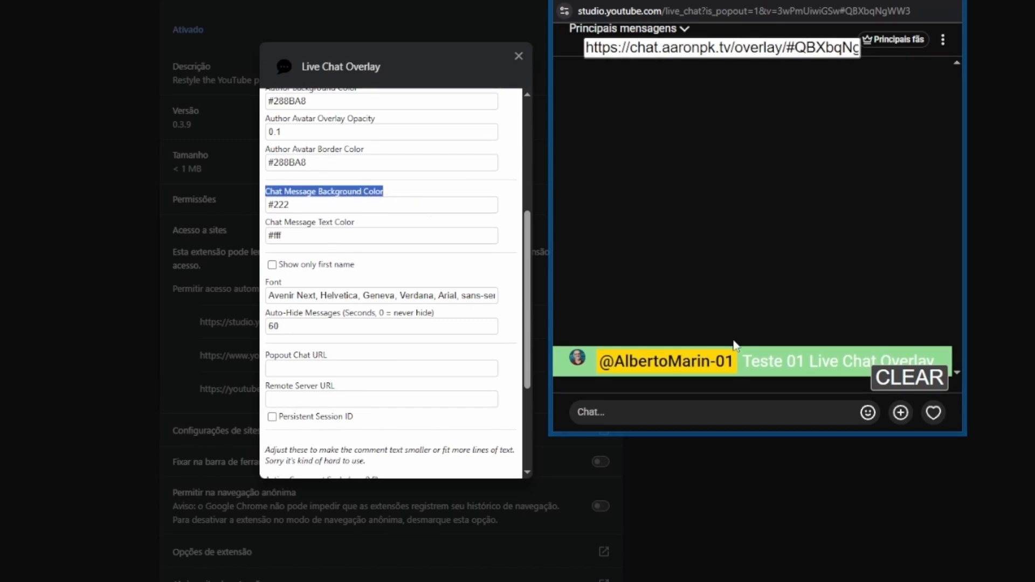
left_click(781, 372)
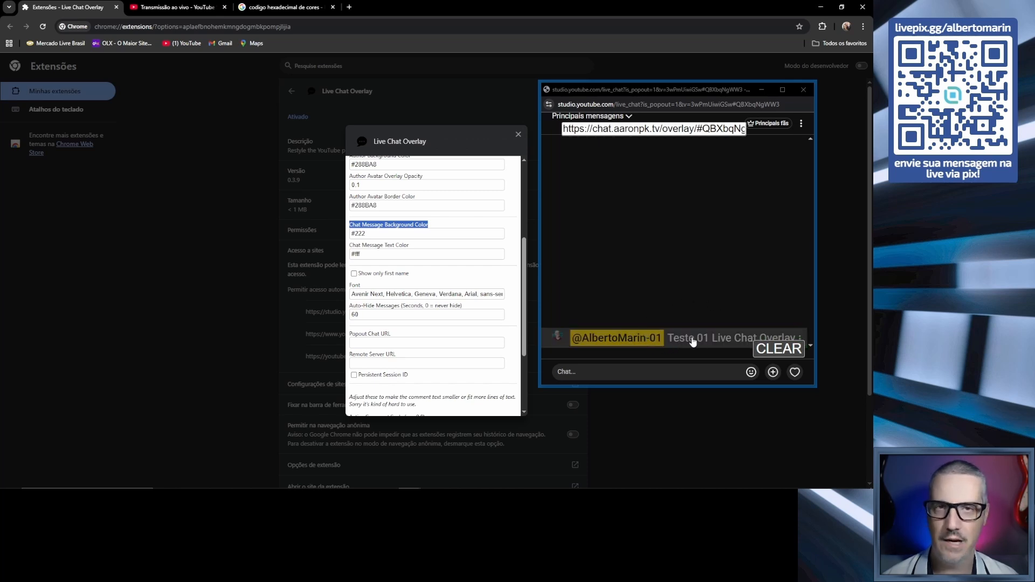
left_click(414, 252)
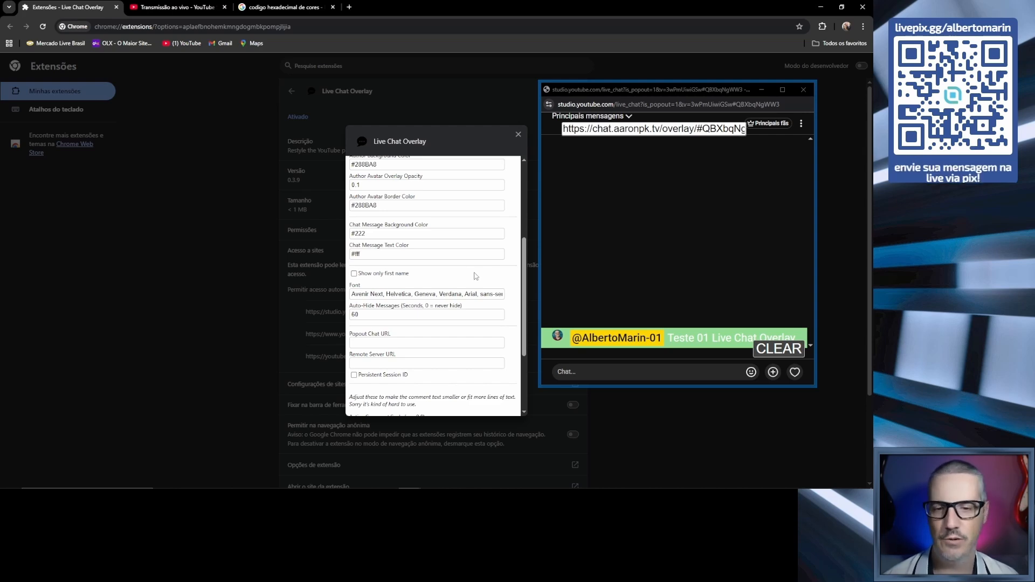
Examine the first-name and font options and the comment scale, position, height and width settings with their usage note.
scroll(476, 274, "down", 1)
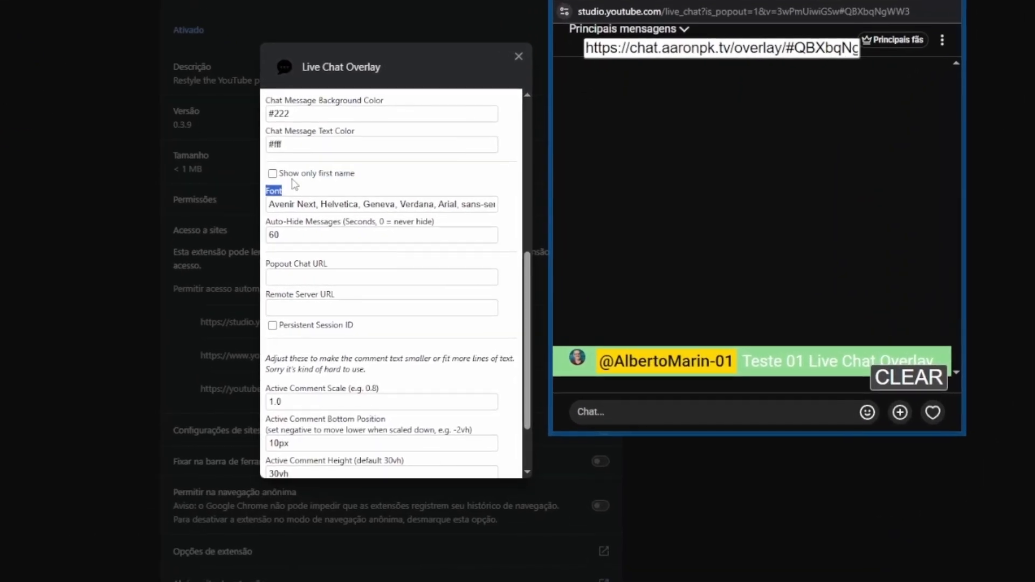
left_click_drag(409, 214, 359, 217)
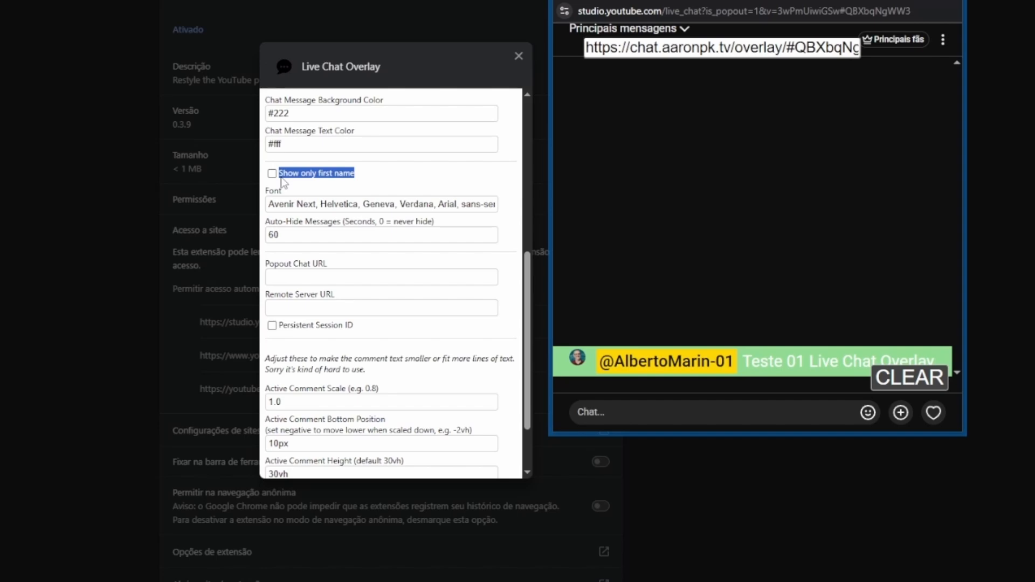
left_click(668, 371)
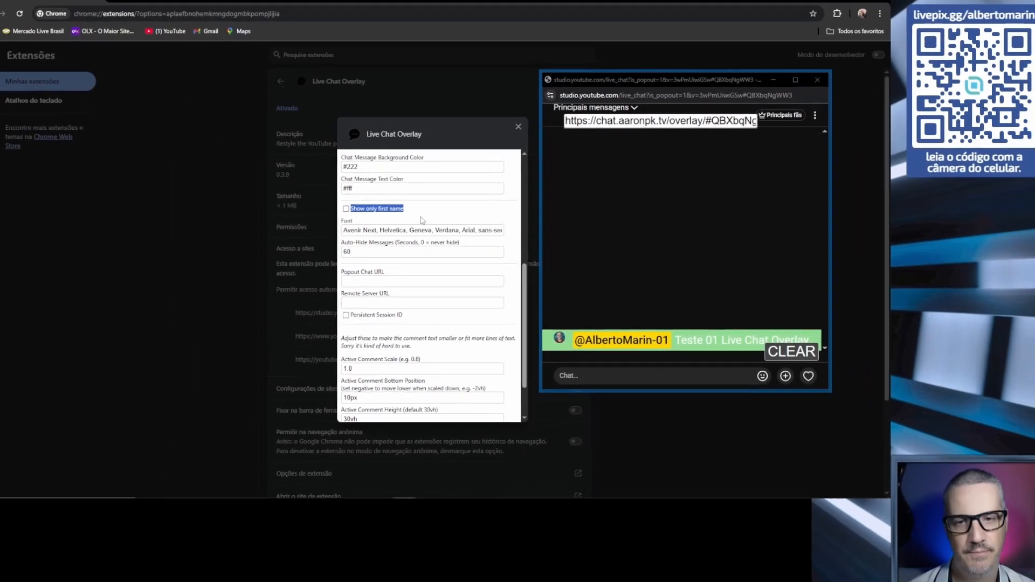
left_click(378, 186)
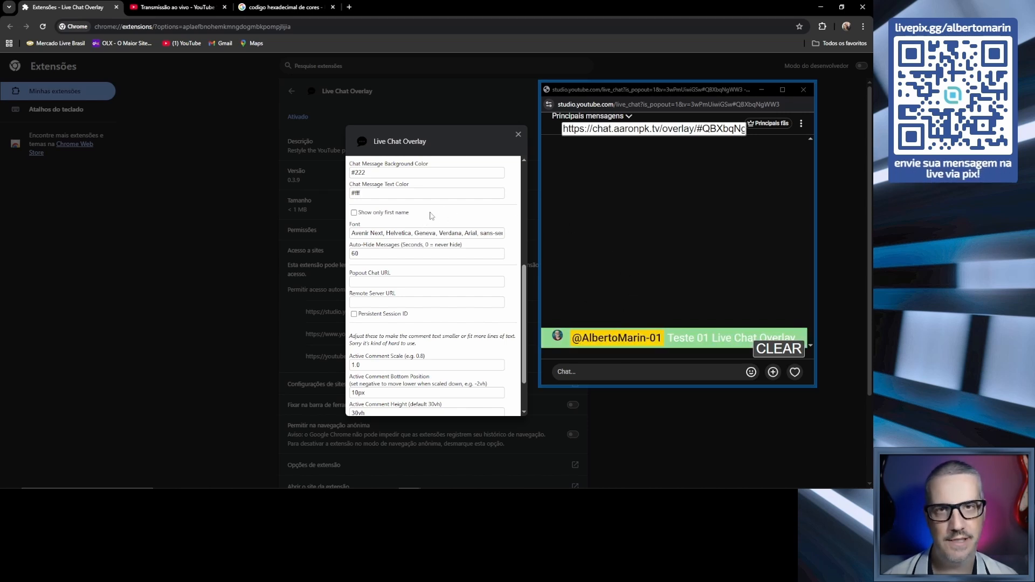
scroll(438, 213, "down", 2)
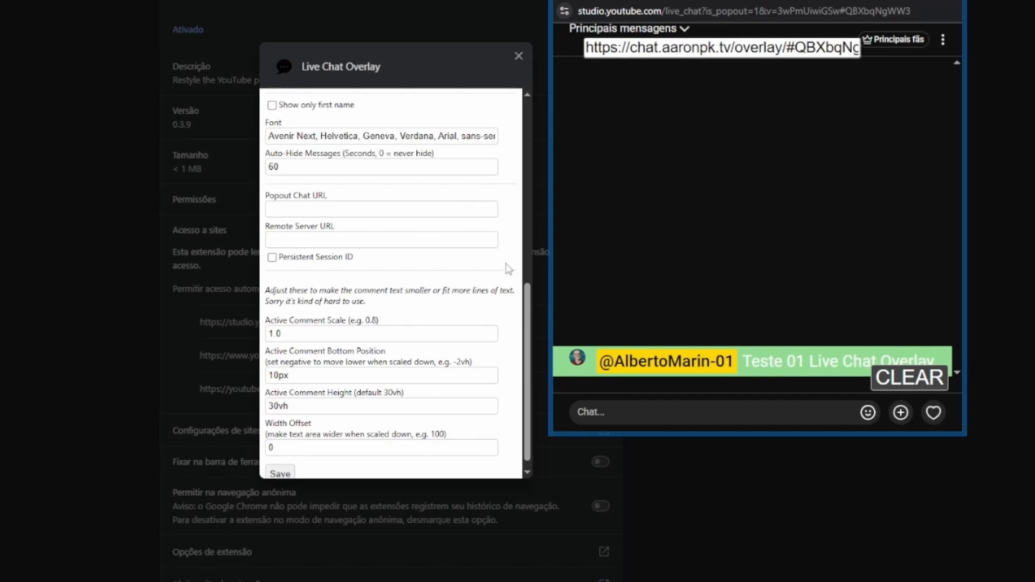
scroll(530, 338, "down", 1)
left_click_drag(367, 291, 266, 286)
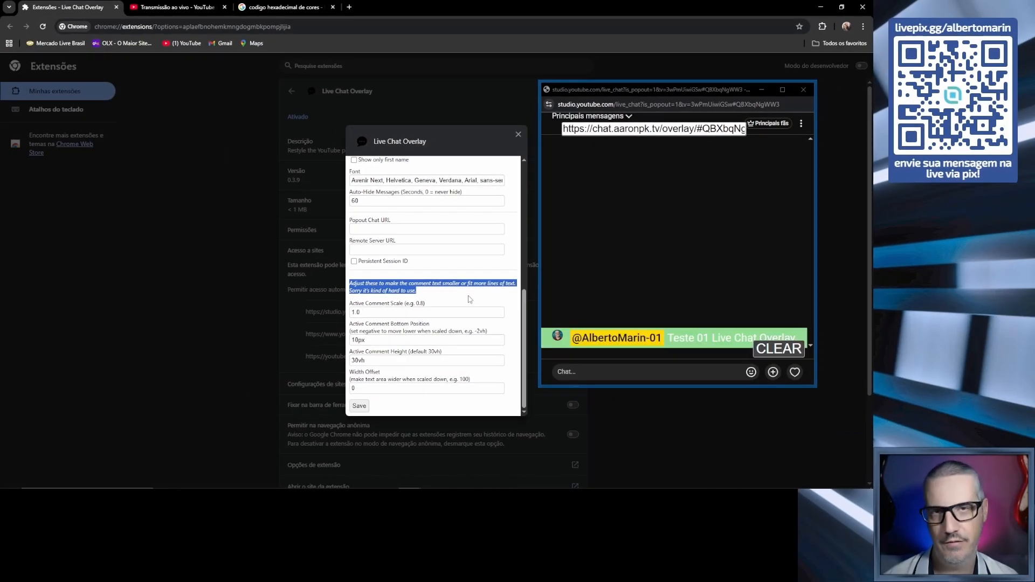
left_click(440, 302)
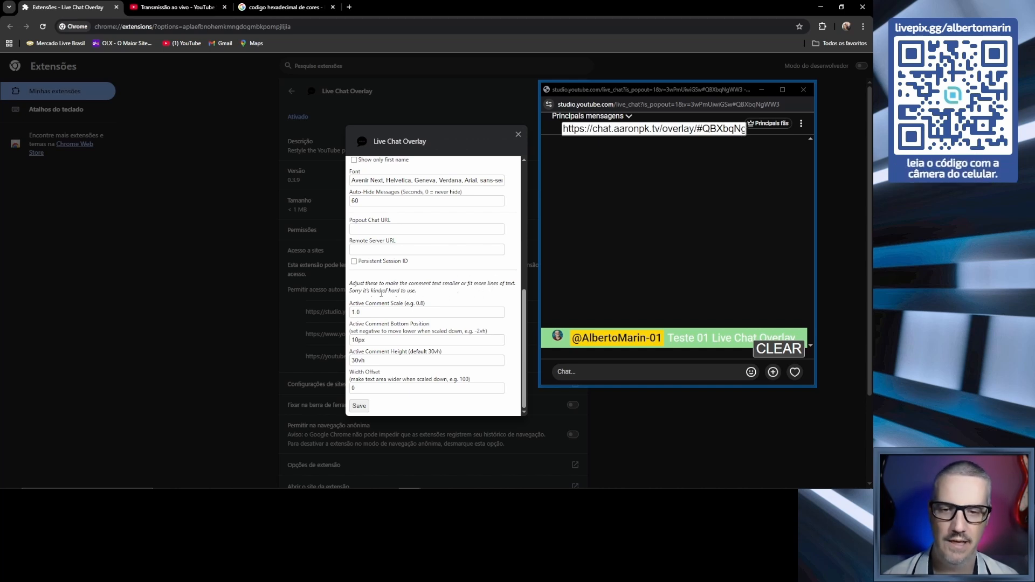
left_click_drag(350, 291, 419, 295)
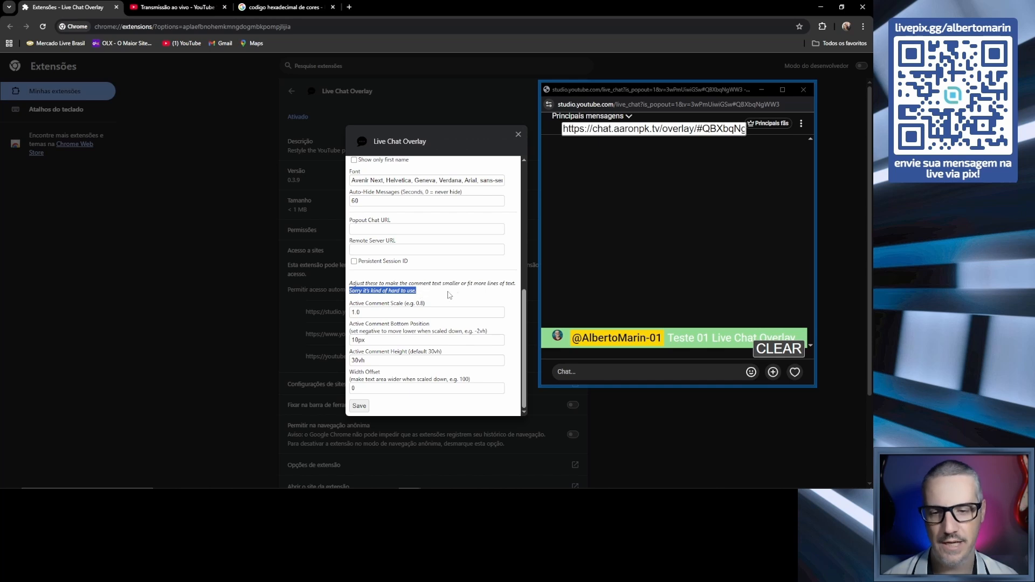
left_click_drag(526, 328, 523, 331)
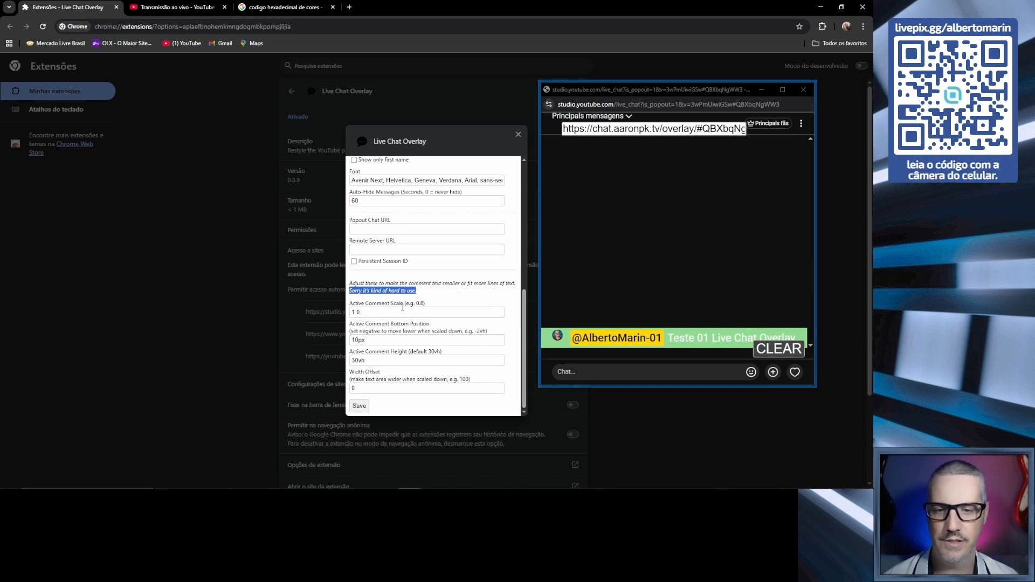
left_click(701, 345)
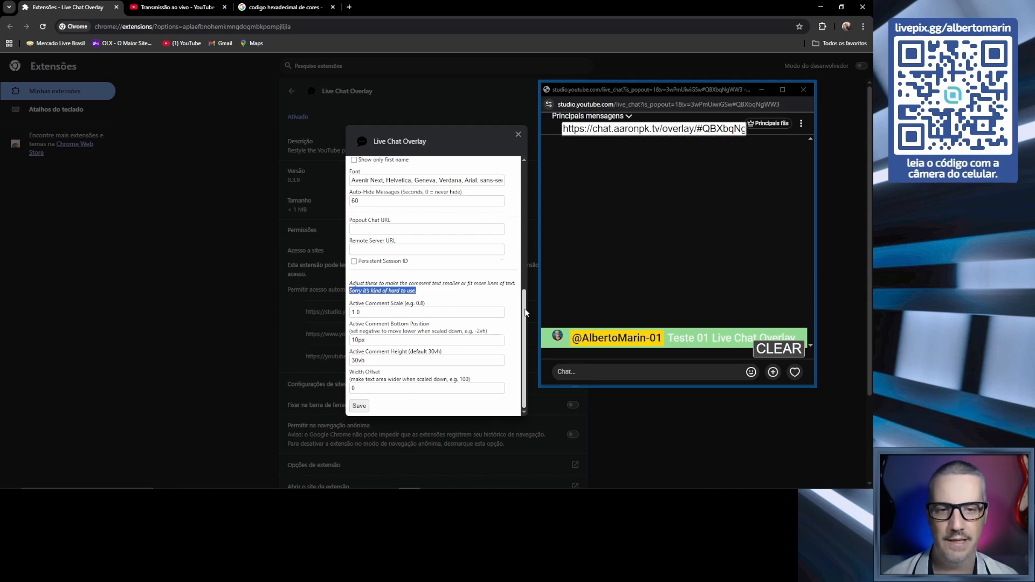
Review the extension options from the hex code examples and Highlight Words down to the chat message colors and auto-hide setting.
left_click_drag(526, 313, 530, 174)
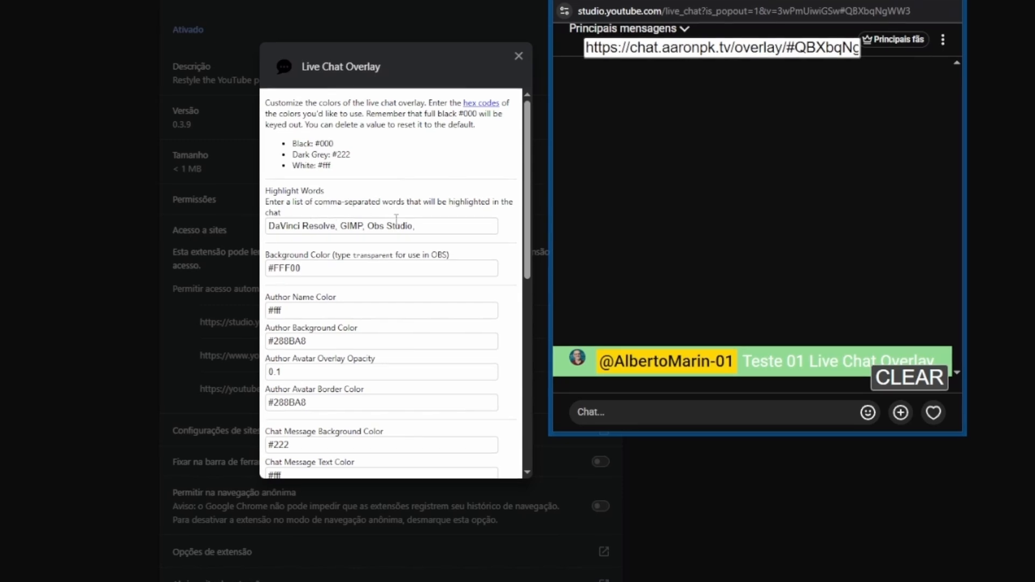
scroll(469, 212, "down", 1)
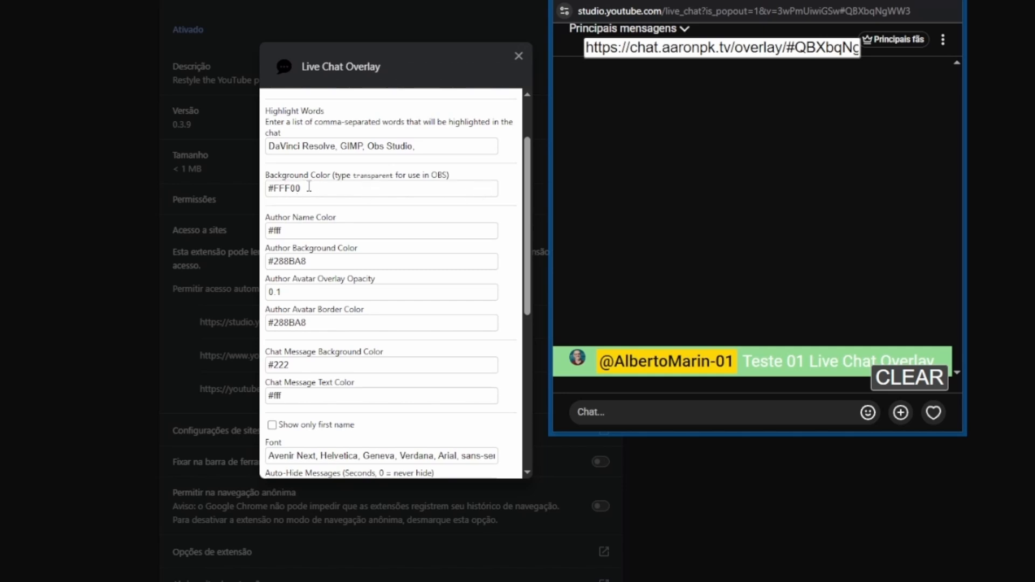
left_click_drag(528, 186, 531, 203)
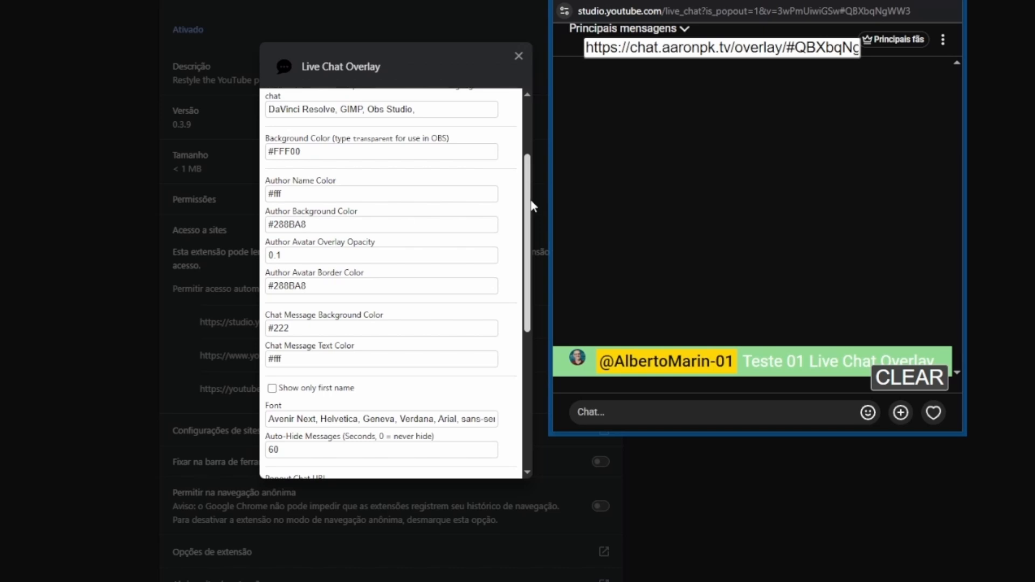
scroll(305, 150, "down", 1)
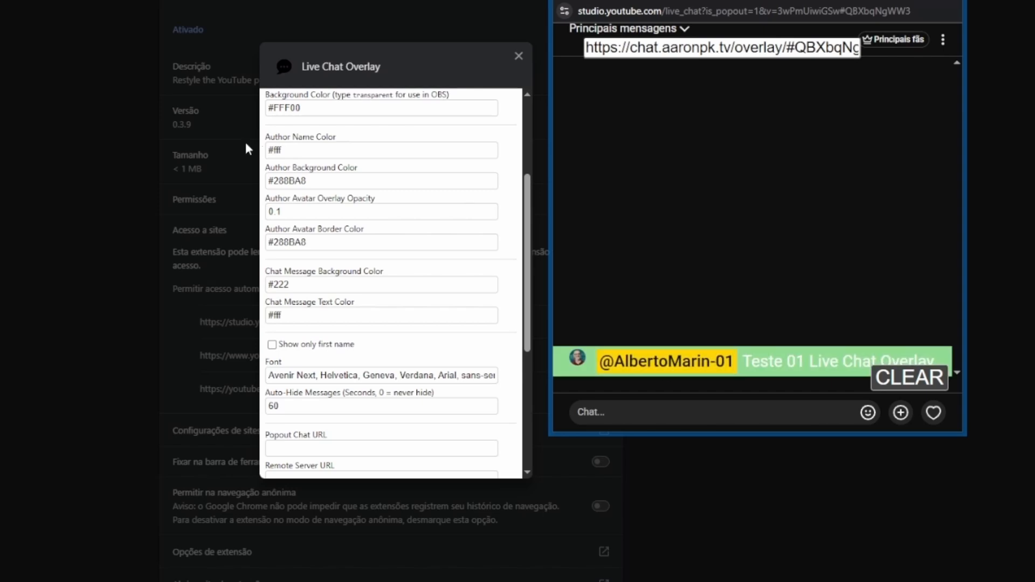
scroll(431, 185, "down", 2)
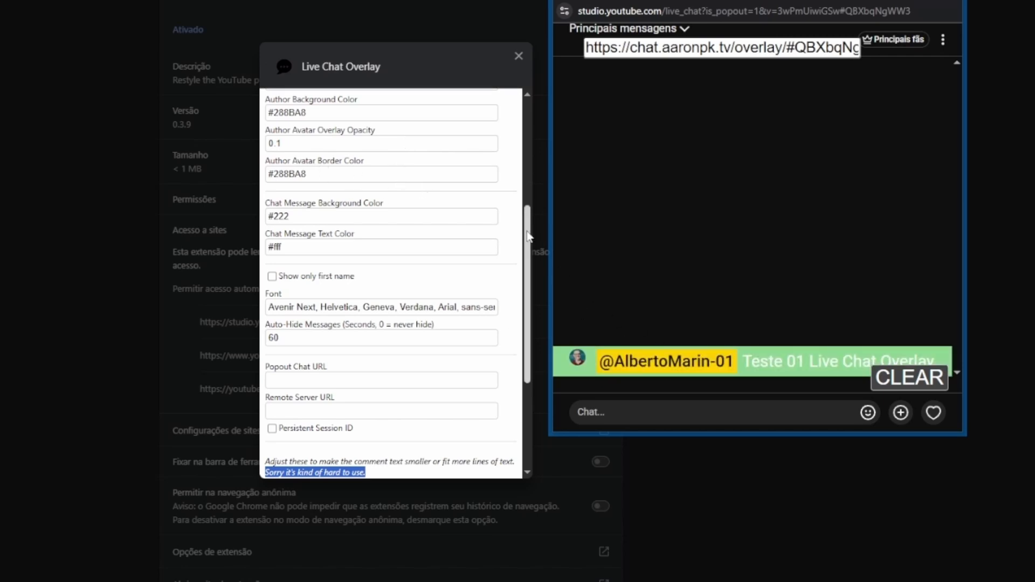
left_click_drag(527, 234, 529, 252)
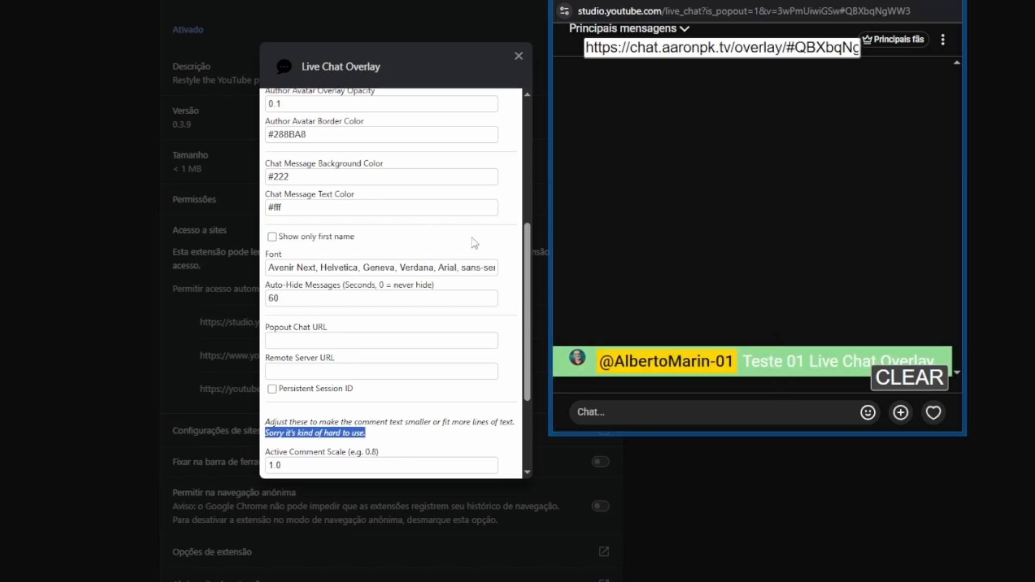
left_click_drag(530, 290, 529, 166)
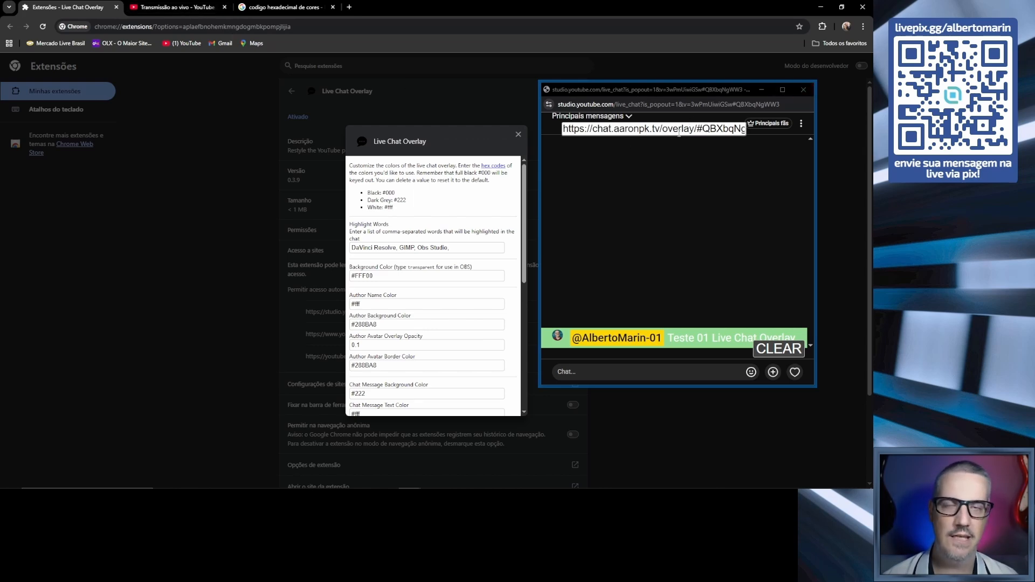
Close the old chat window, reopen the stream's live chat in a separate window, and copy its overlay URL.
left_click(804, 90)
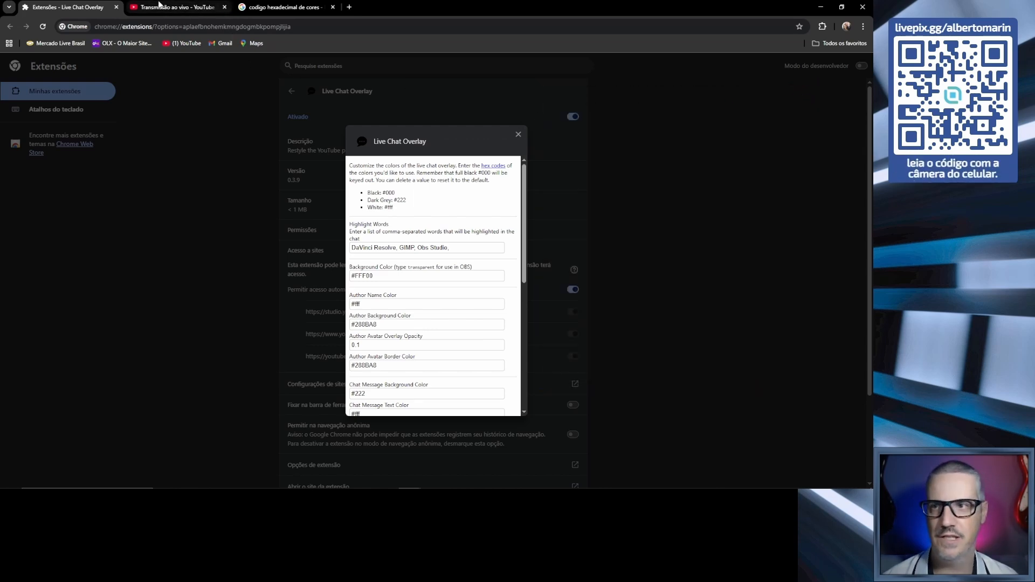
left_click(159, 5)
left_click(849, 104)
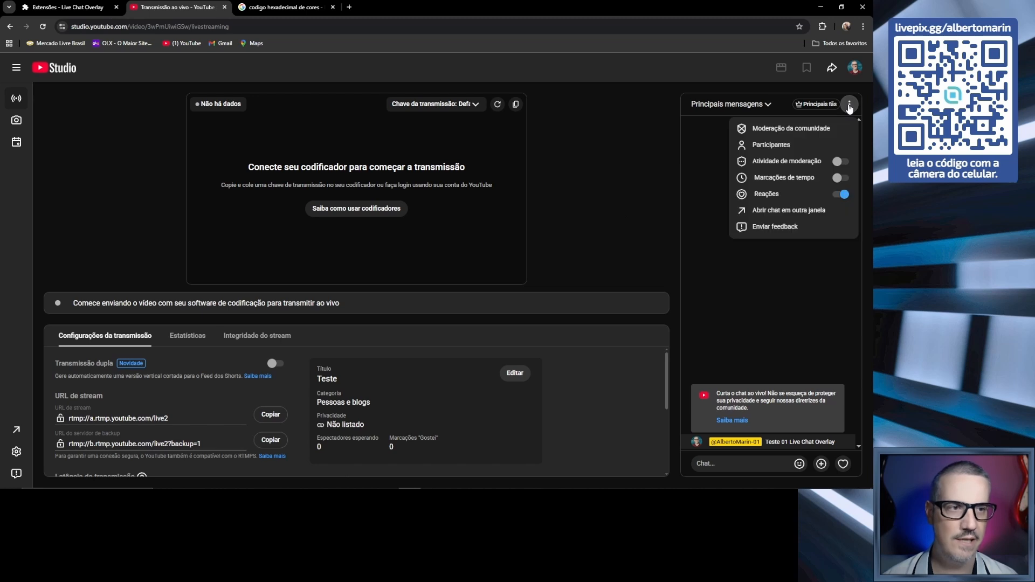
left_click(774, 210)
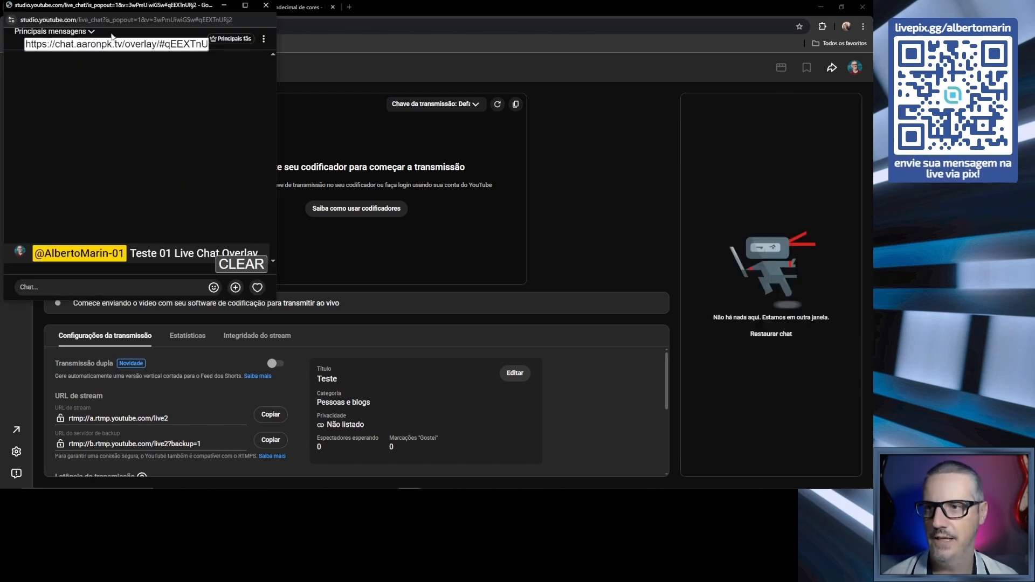
left_click(97, 45)
right_click(94, 46)
left_click(132, 85)
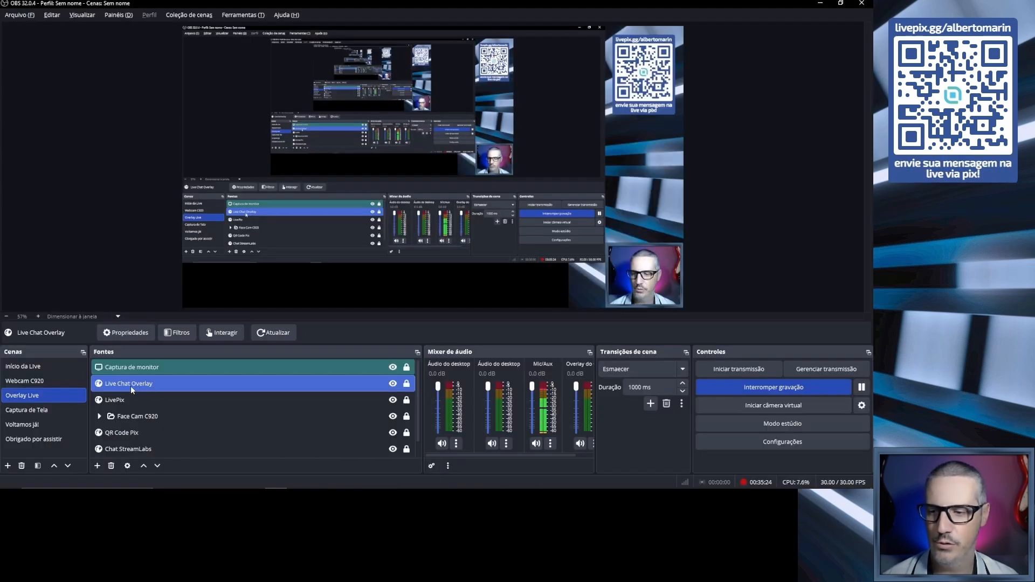
Switch to OBS and replace the Live Chat Overlay source's URL with the newly copied chat.aaronpk.tv overlay address.
left_click(140, 333)
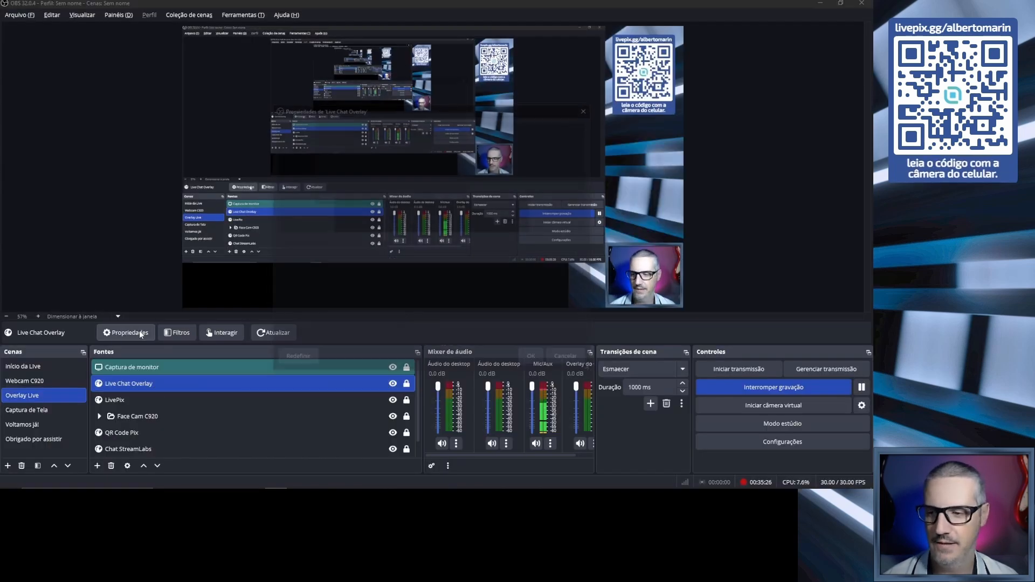
left_click(485, 259)
key("ctrl+a")
type("https://chat.aaronpk.tv/overlay/#QBXbqNgWW3")
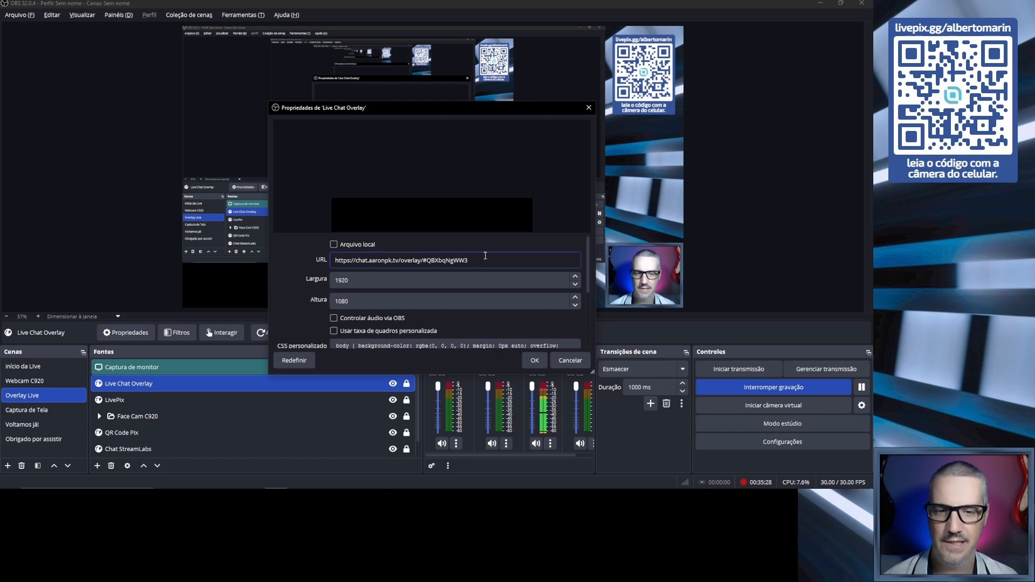
left_click_drag(485, 259, 332, 260)
right_click(491, 258)
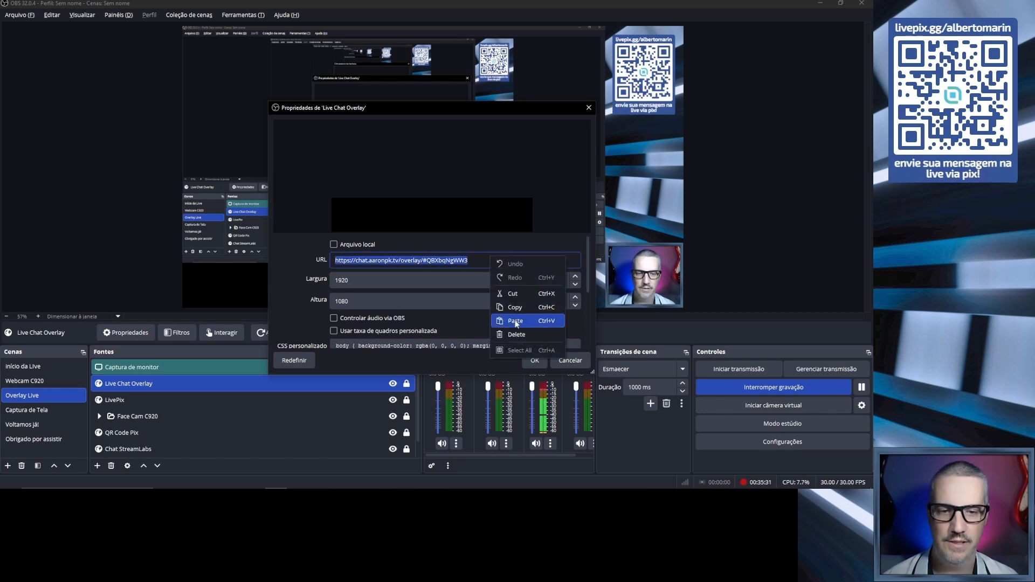
left_click(516, 321)
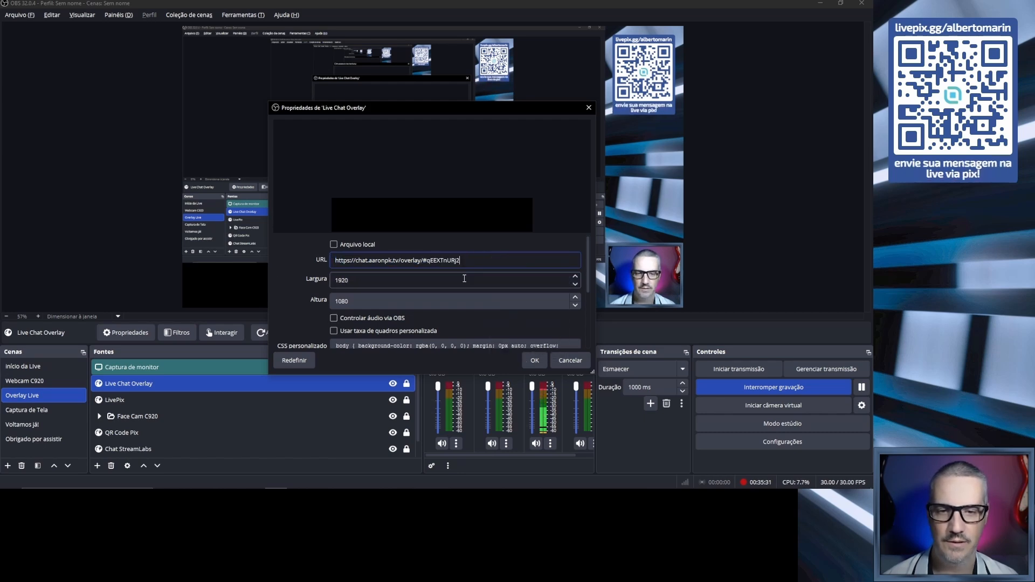
left_click(537, 362)
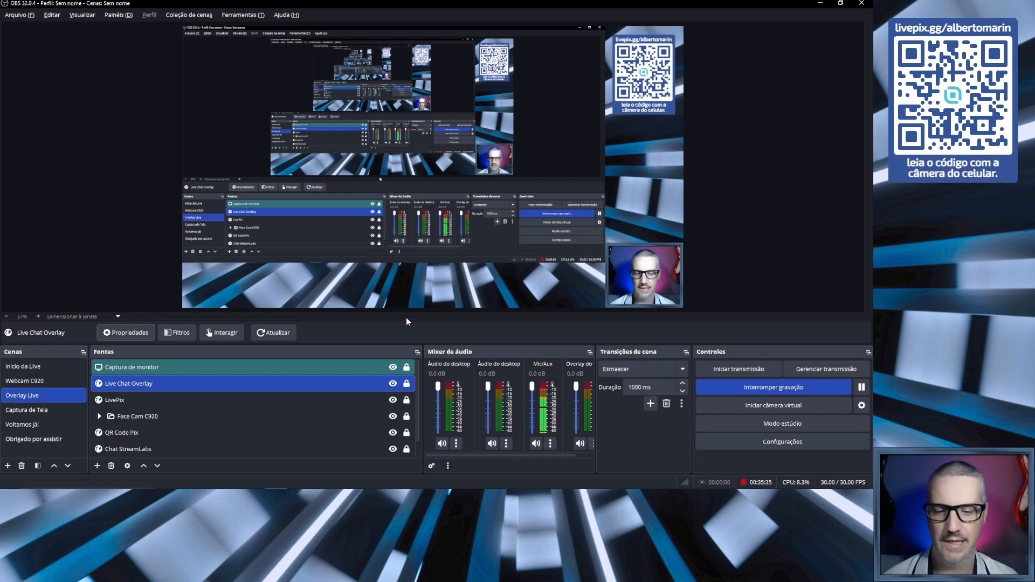
Bring the chat window over OBS, move it clear of the source list, and keep it always on top.
left_click(407, 480)
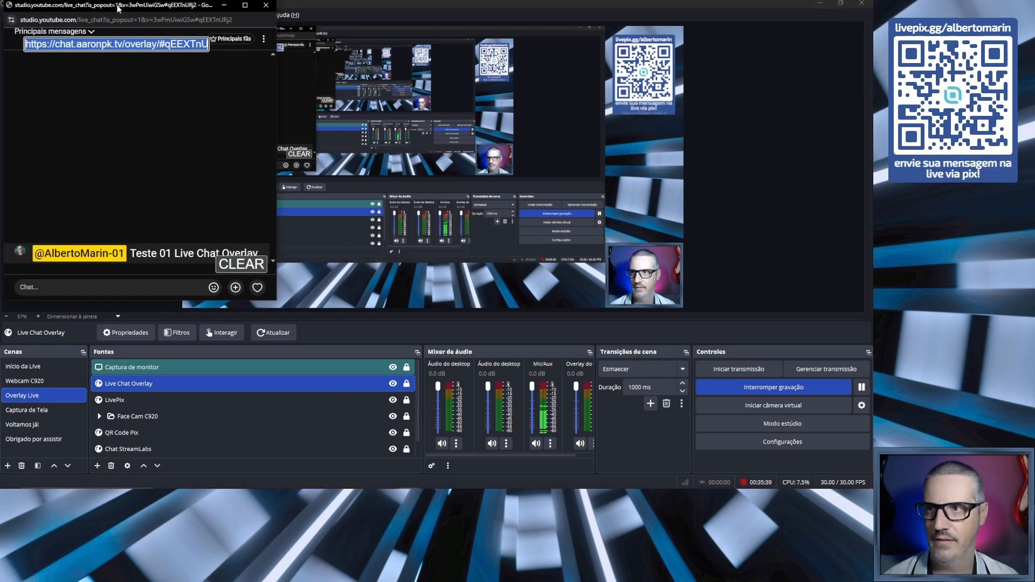
left_click_drag(119, 6, 767, 25)
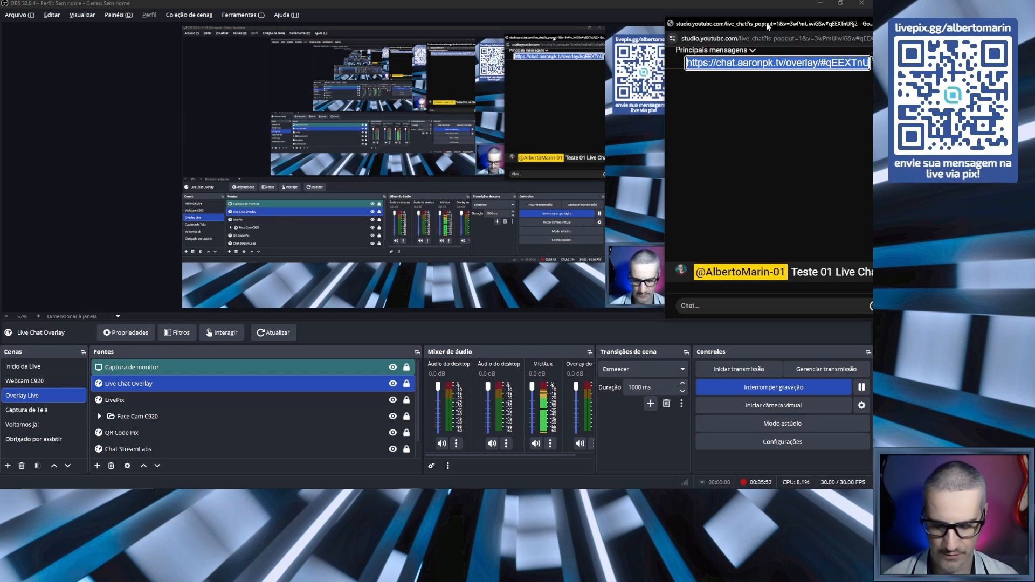
key("ctrl+super+t")
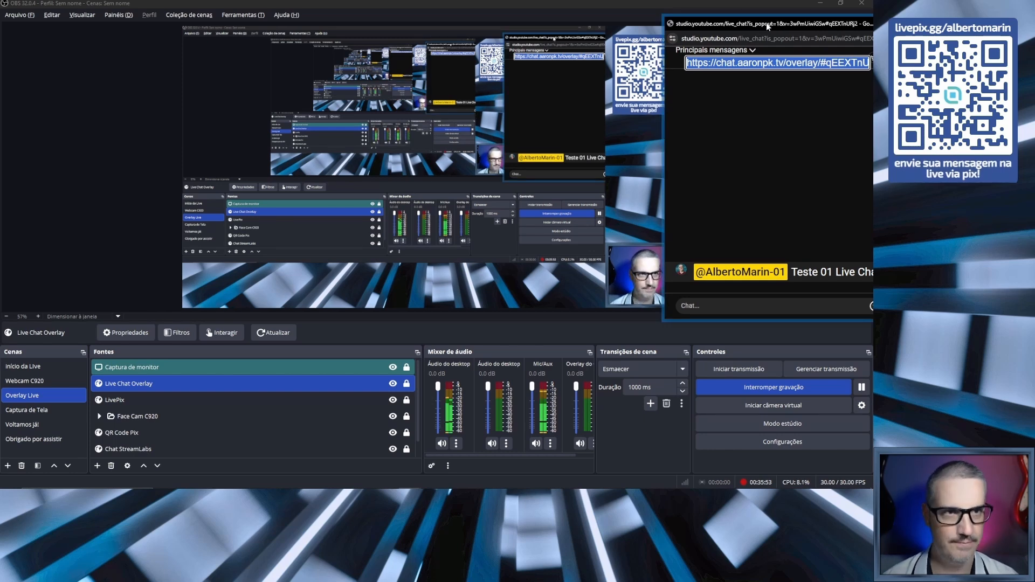
left_click(156, 36)
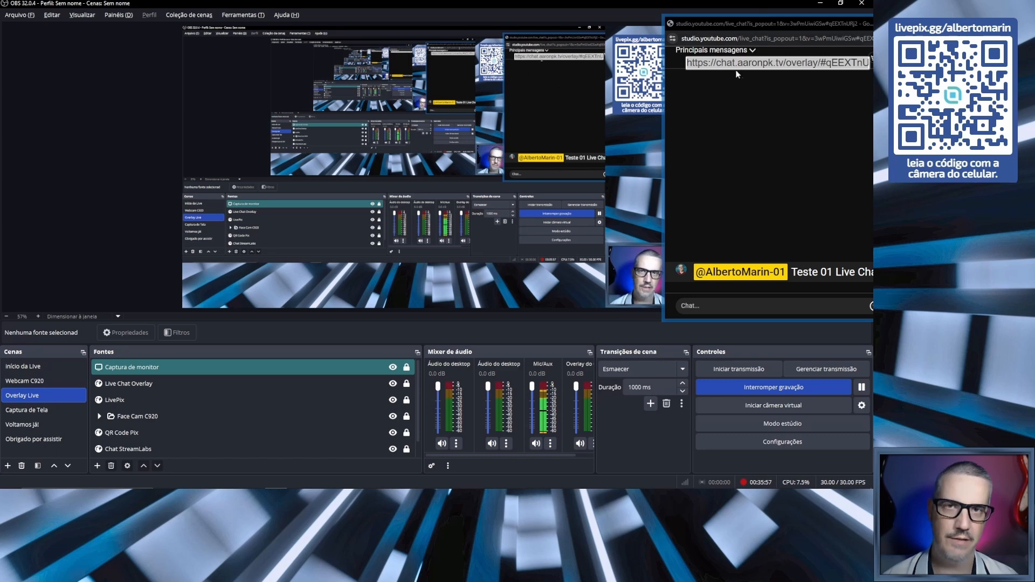
Send a long test chat message introducing the channel and show that message in the overlay.
left_click(713, 307)
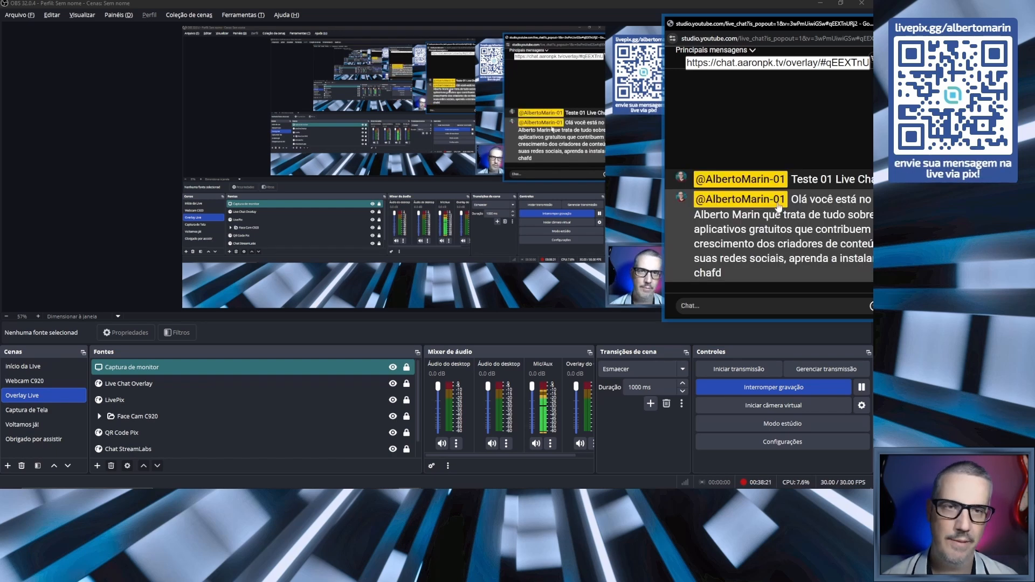
left_click(793, 216)
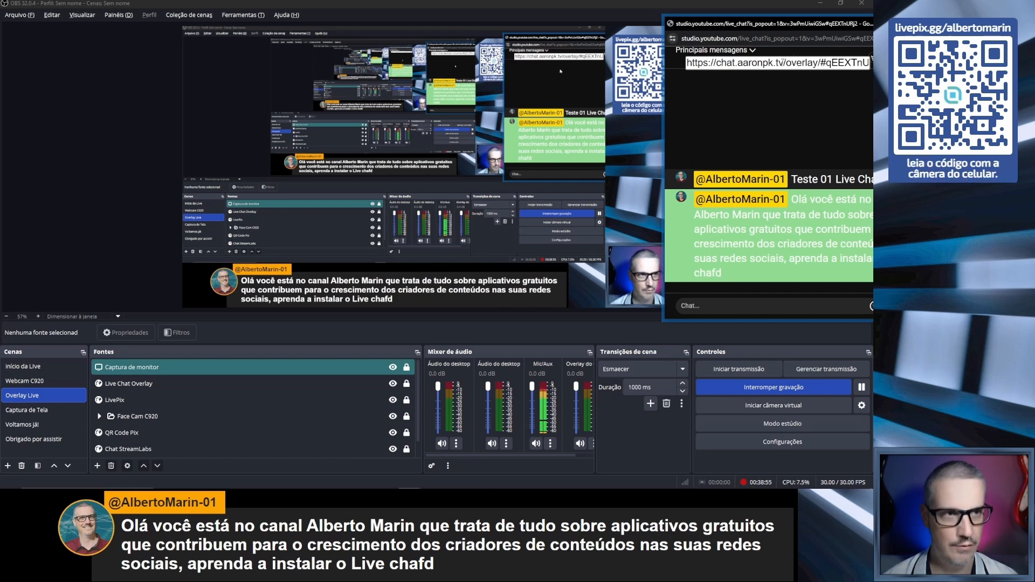
Close the chat window and save the customized Live Chat Overlay extension options.
left_click_drag(797, 23, 599, 46)
left_click(726, 46)
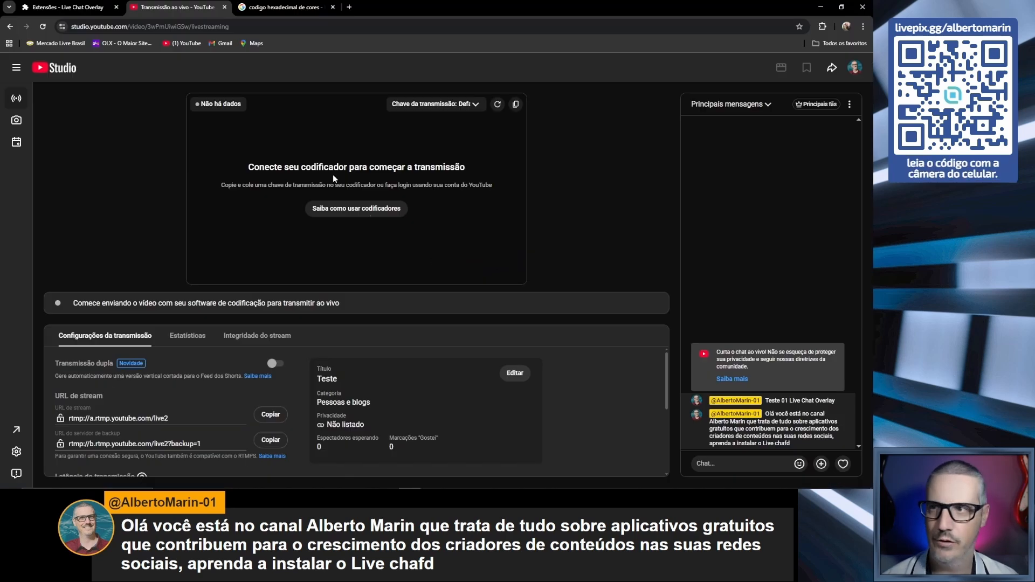
left_click(71, 3)
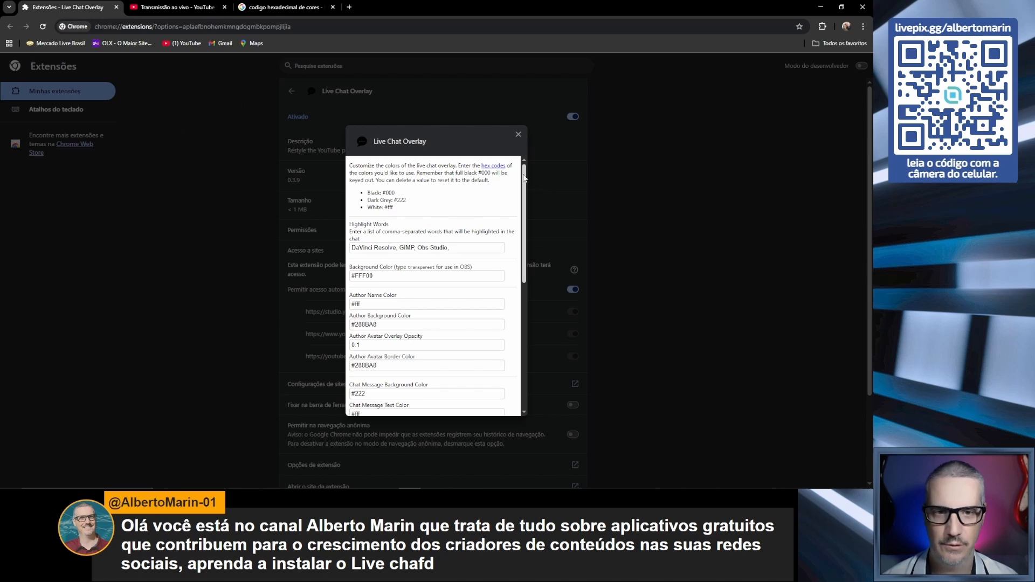
left_click_drag(524, 178, 520, 302)
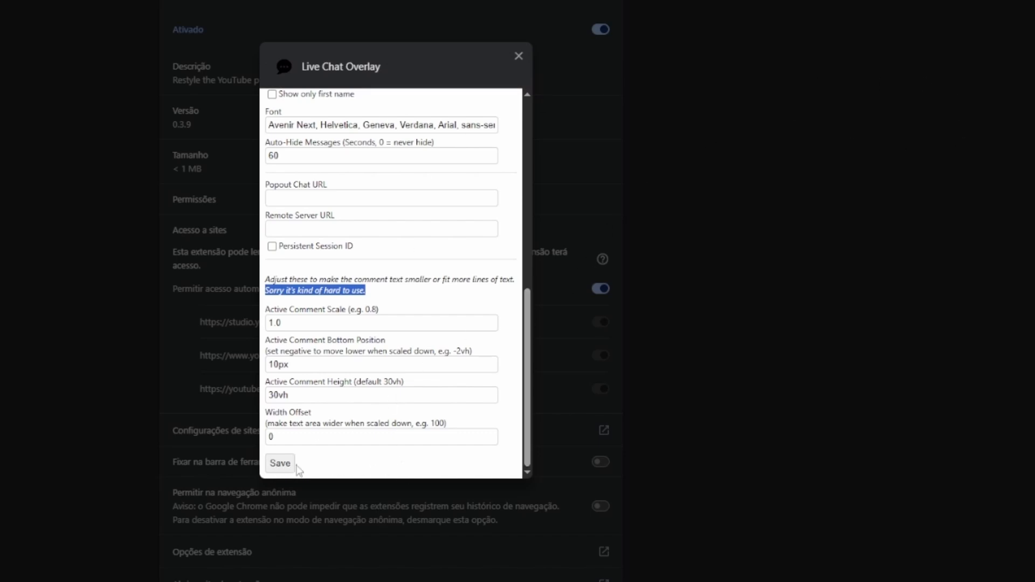
left_click(392, 275)
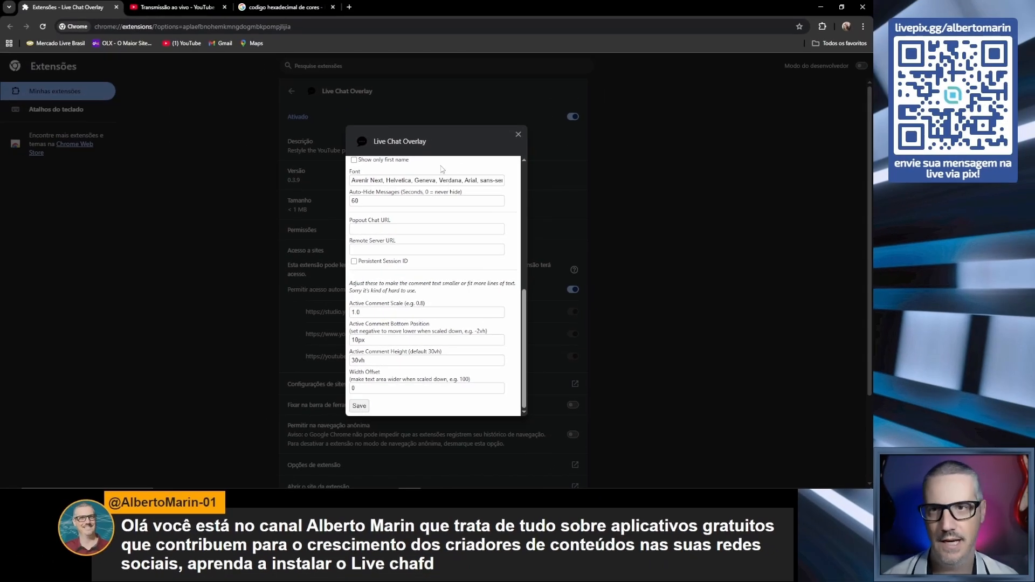
Return to the YouTube Studio stream page, open its chat in another window, and generate and copy the overlay URL.
left_click(187, 4)
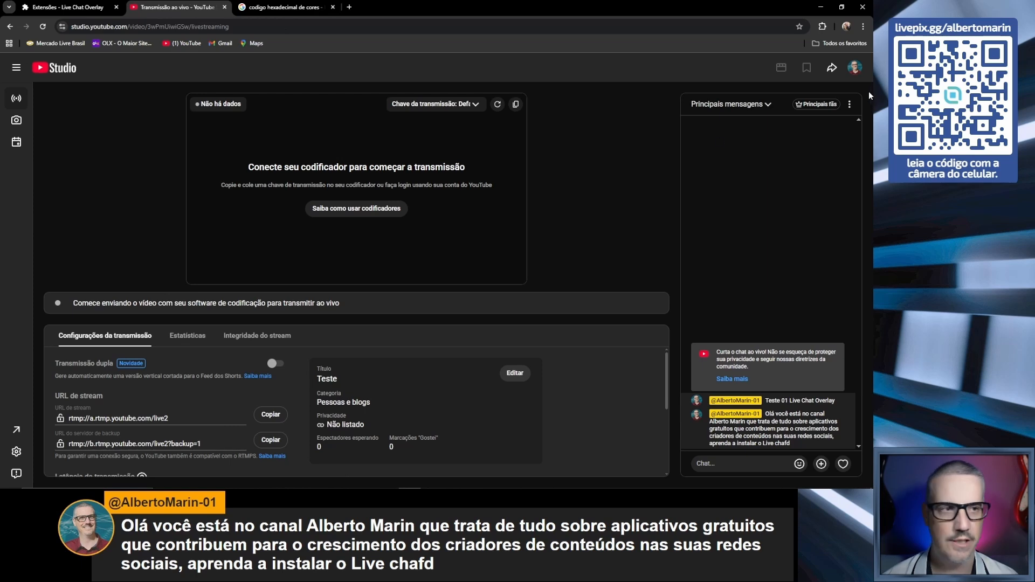
left_click(850, 104)
left_click(776, 202)
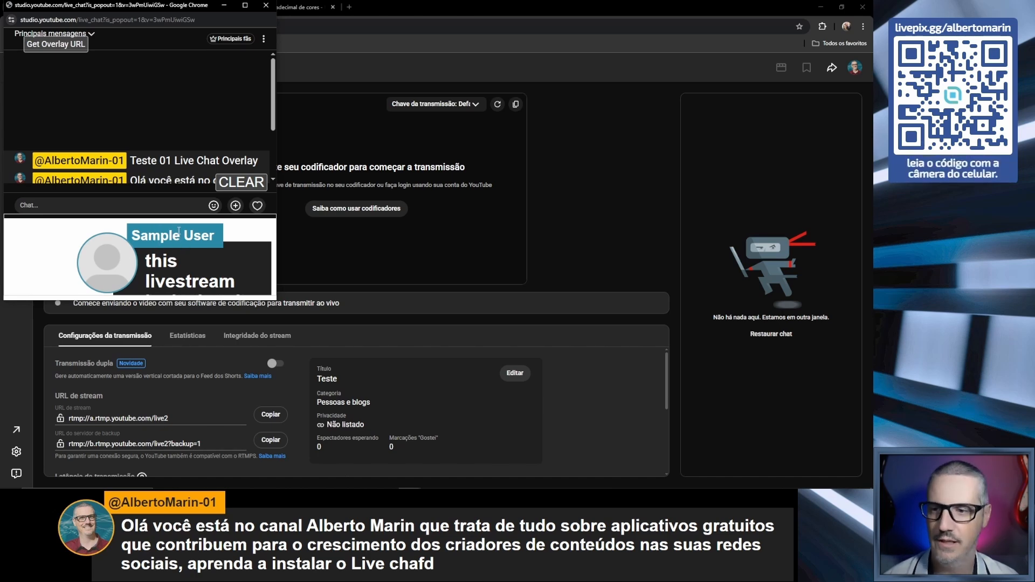
left_click(53, 45)
left_click(92, 44)
right_click(93, 43)
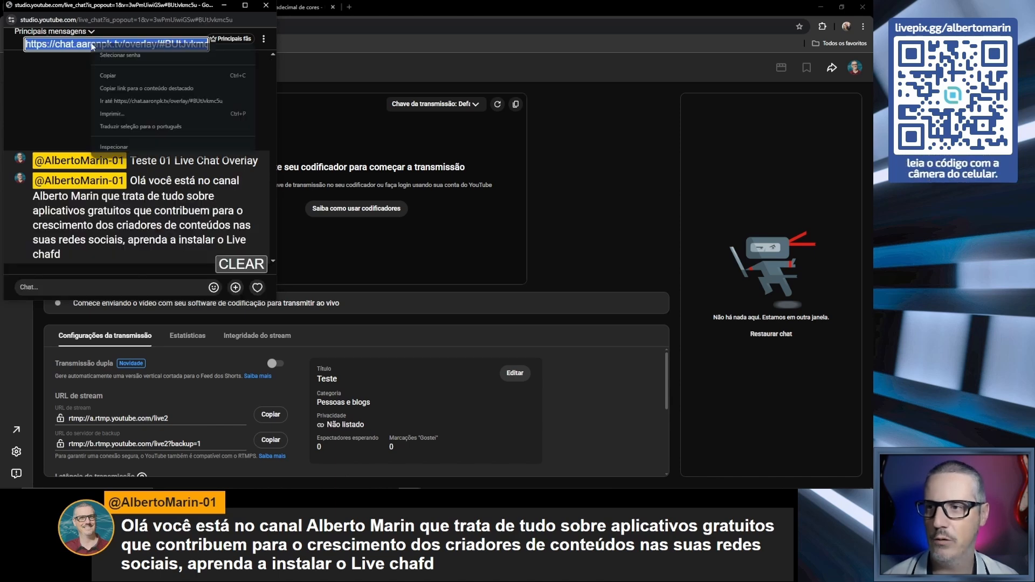
left_click(122, 79)
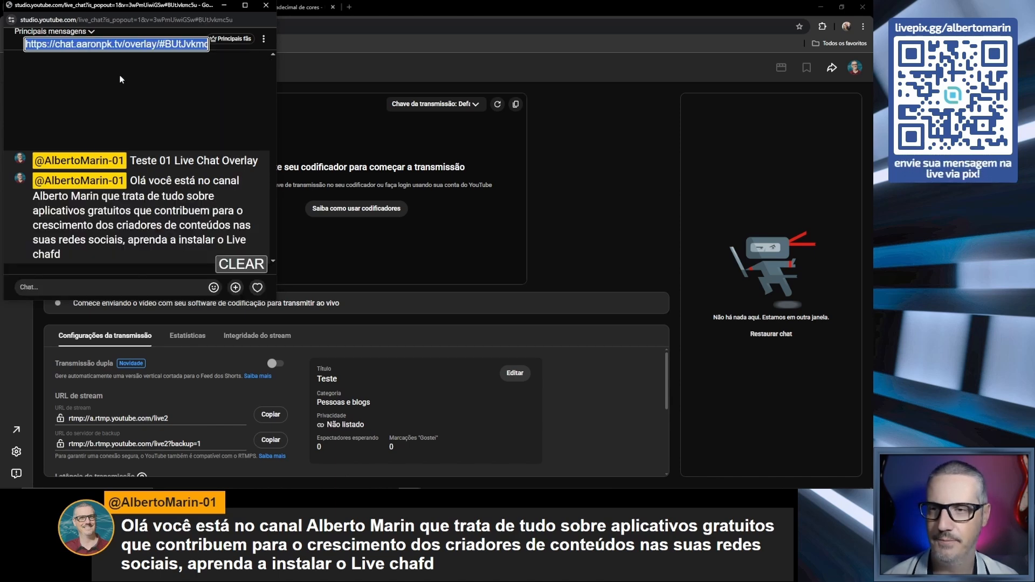
Switch to OBS and update the Live Chat Overlay browser source with the overlay URL copied from the new chat window.
key("alt+Tab")
left_click(120, 388)
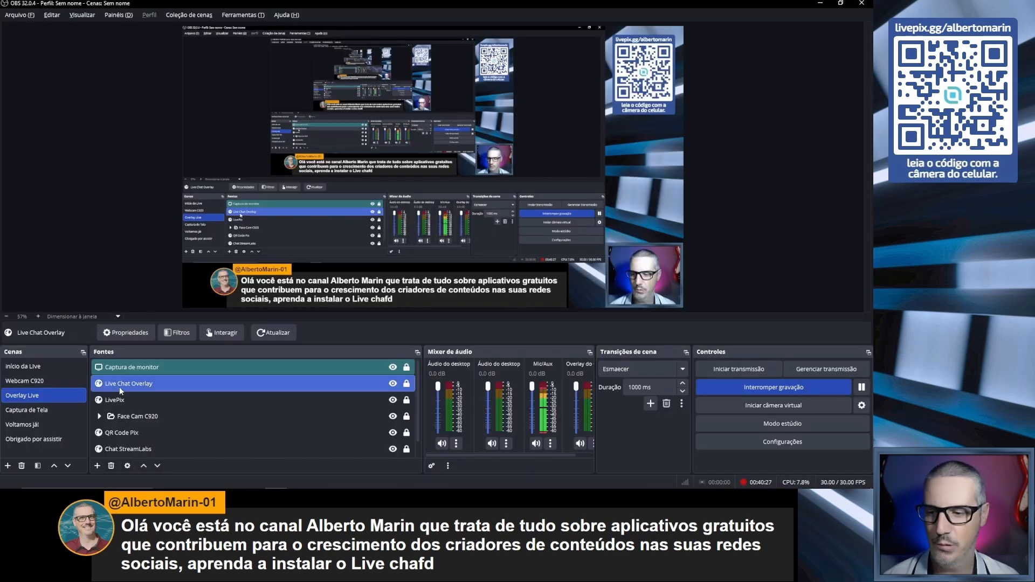
left_click(140, 332)
left_click(470, 260)
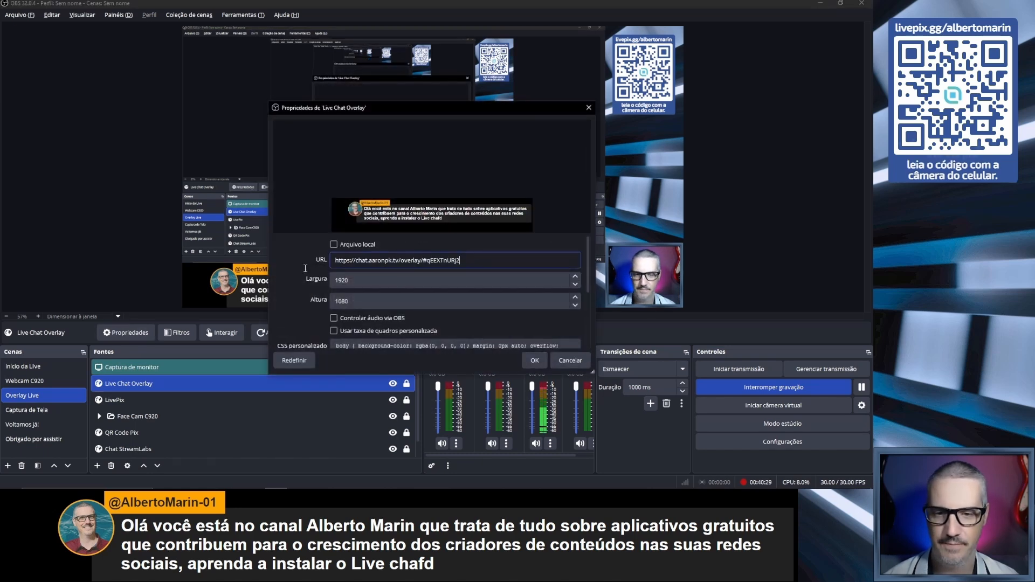
key("ctrl+a")
right_click(470, 260)
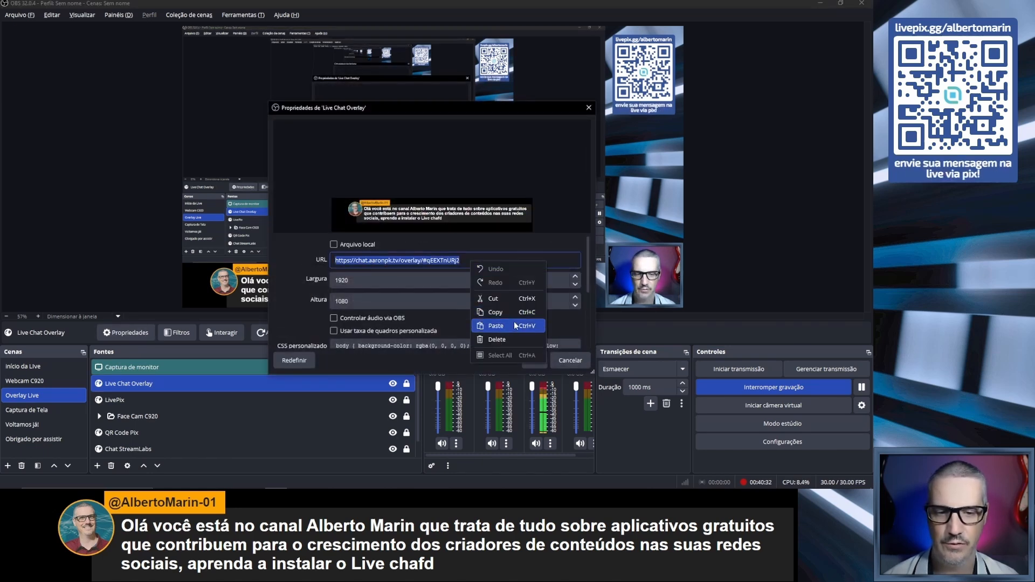
left_click(495, 325)
left_click(534, 360)
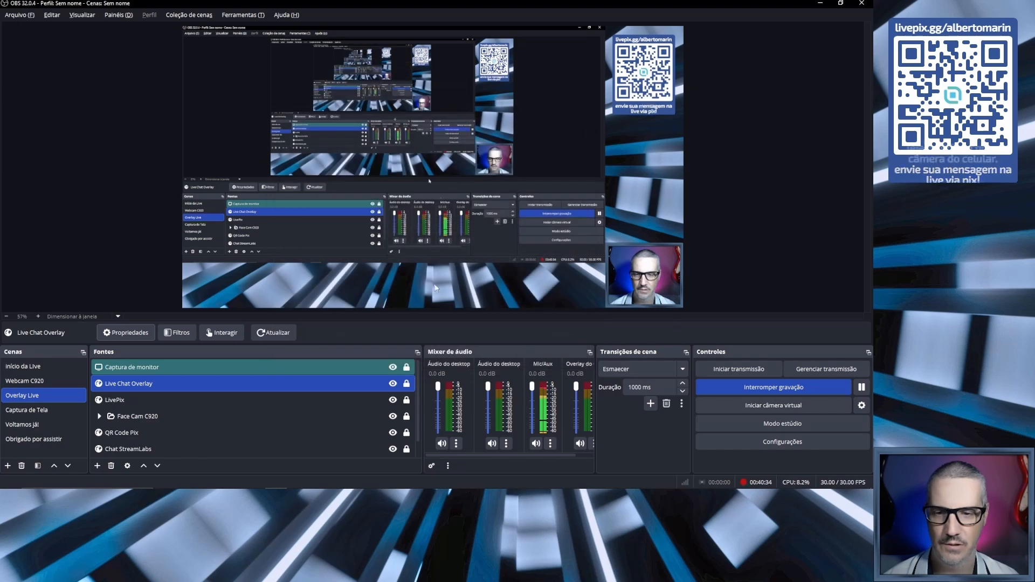
Bring the new chat window over OBS, move it aside, and show the long test message in the overlay.
left_click(397, 485)
left_click_drag(157, 7, 823, 7)
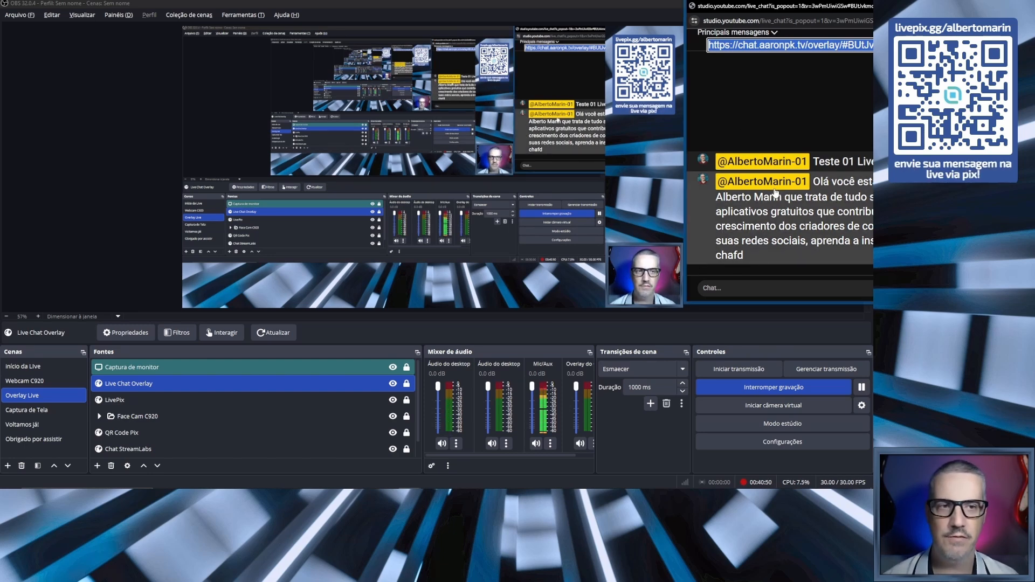
left_click(774, 192)
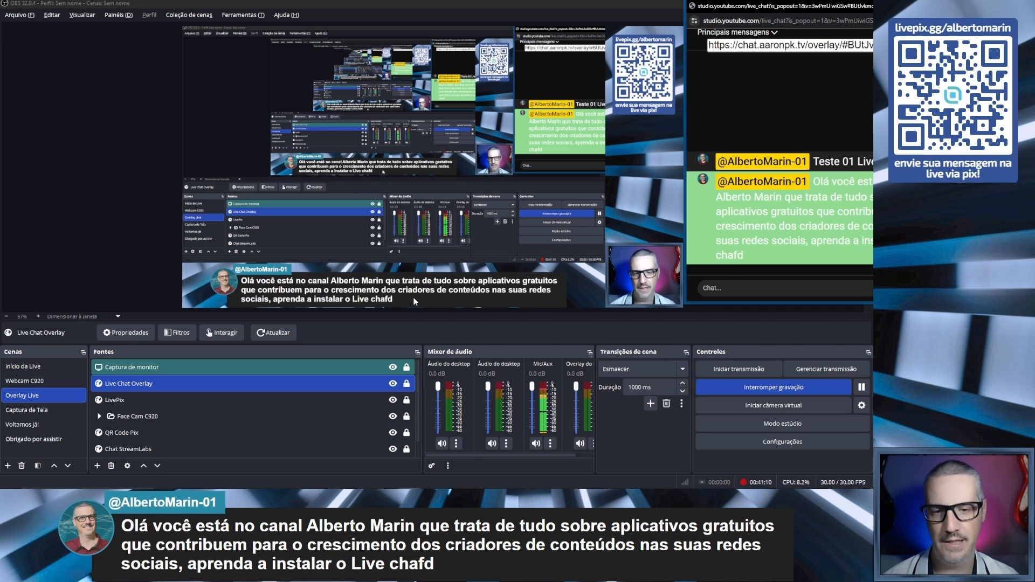
left_click(724, 222)
left_click(769, 223)
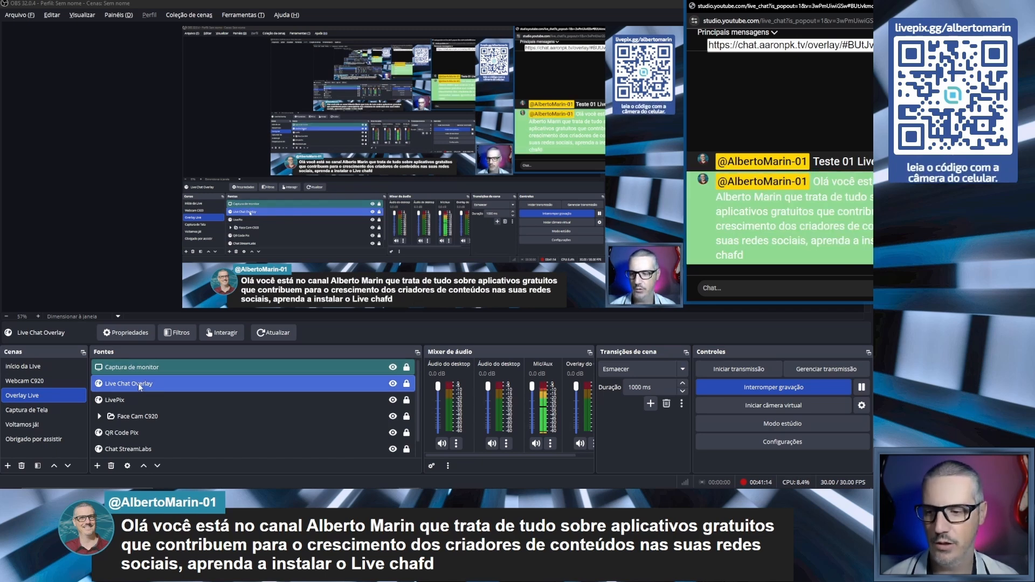
Check the Color Key filter on the Live Chat Overlay source and close its filters window.
left_click(171, 333)
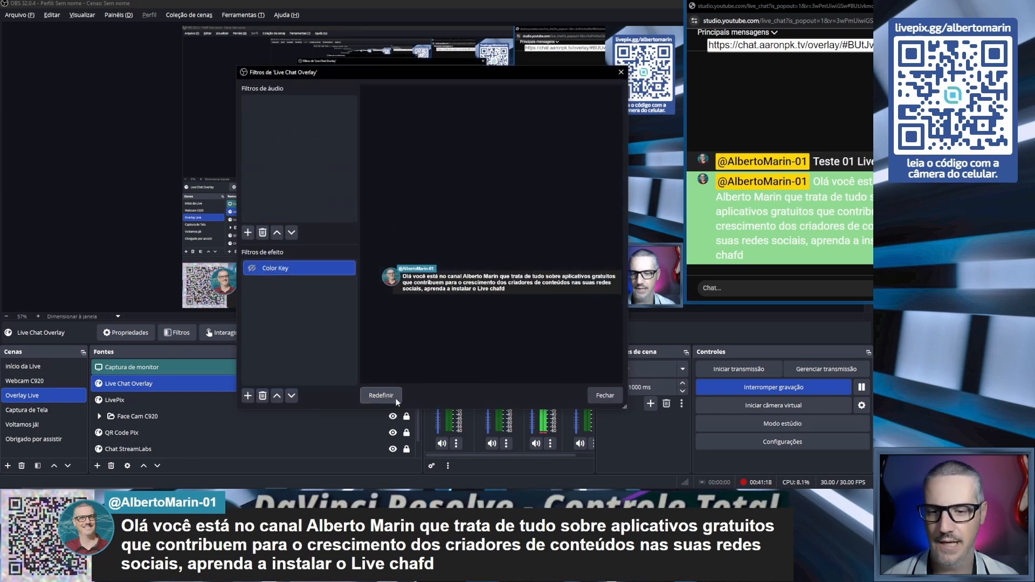
left_click(604, 396)
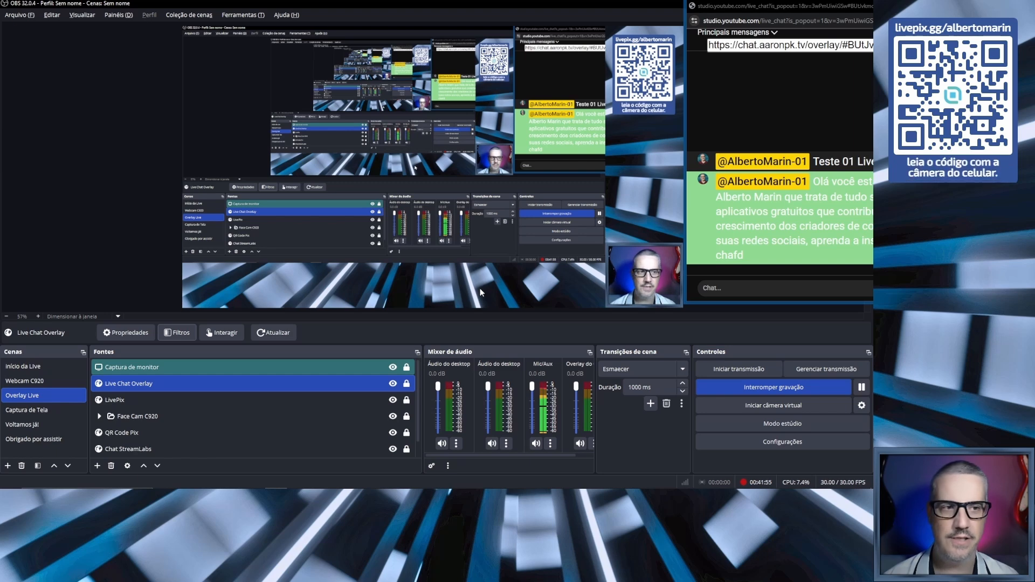
Show the "Teste 01 Live Chat Overlay" message in the overlay, replace it with the long message, and toggle that message off and on again.
left_click(751, 163)
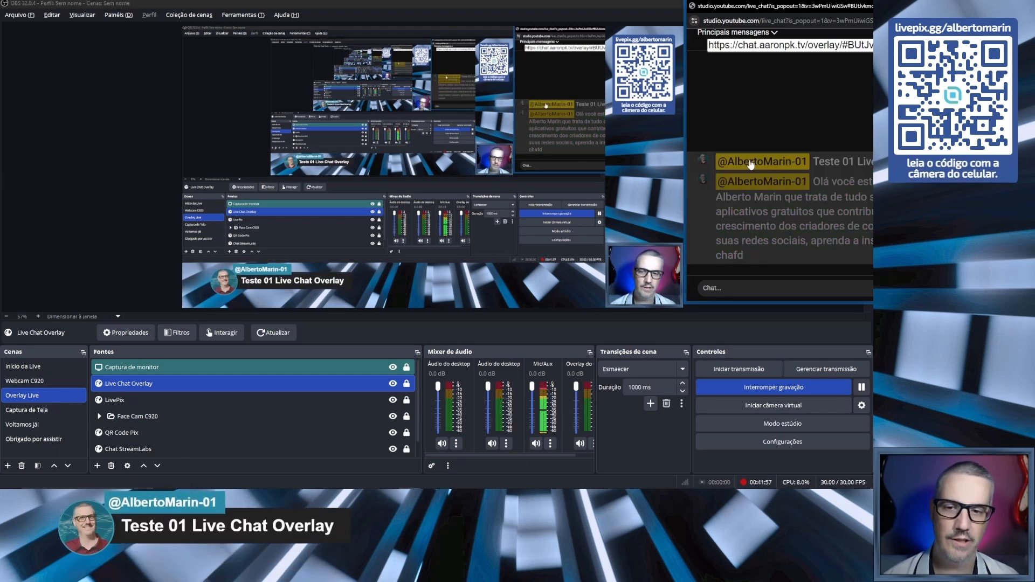
left_click(752, 184)
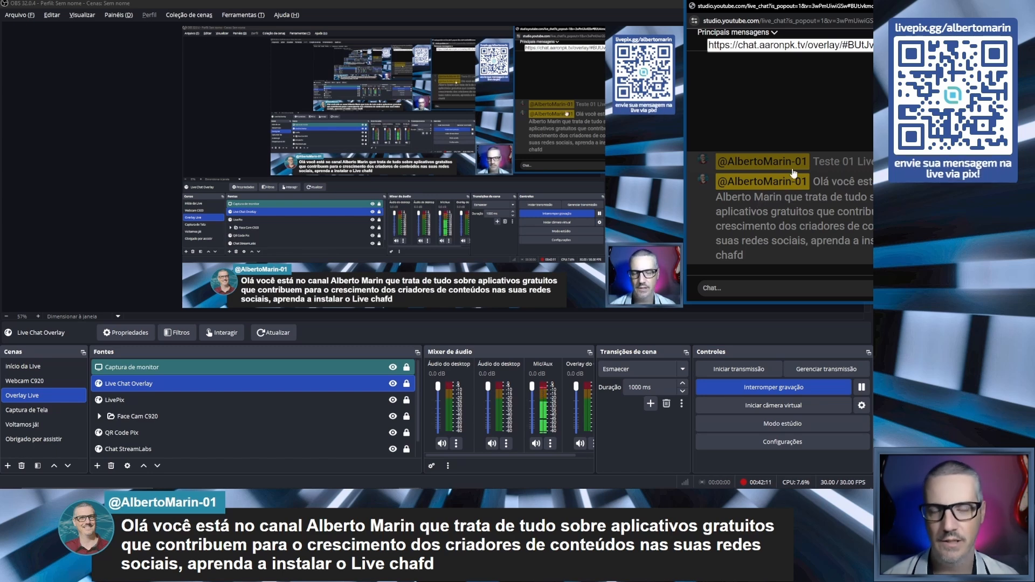
left_click(757, 187)
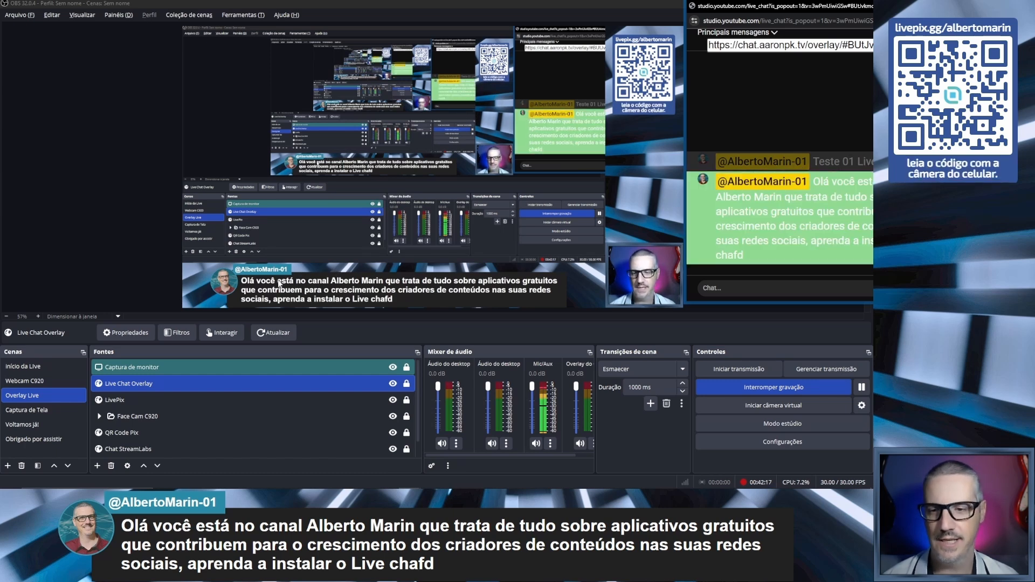
left_click(728, 243)
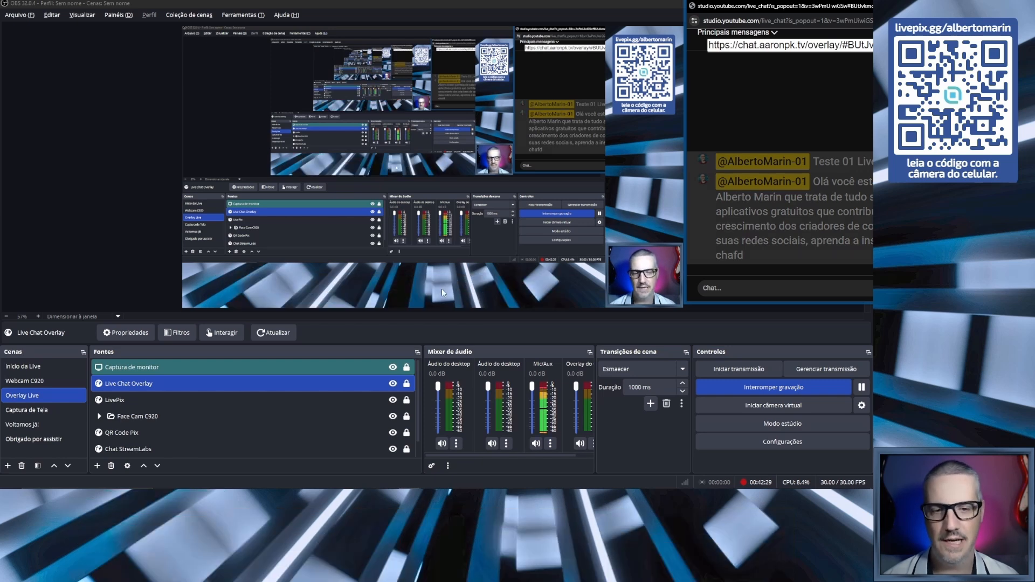
left_click(769, 189)
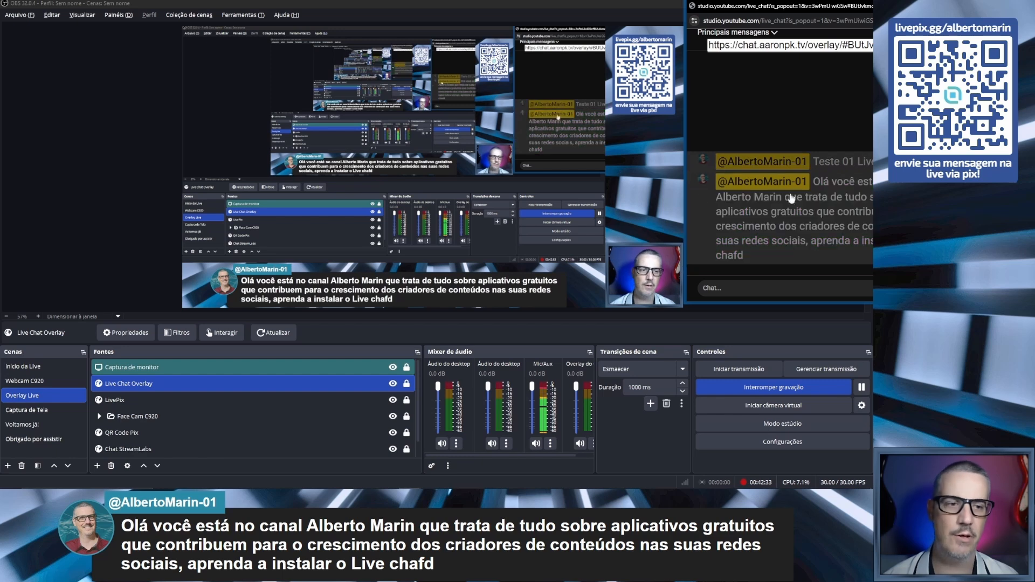
Send the chat message "123456" from the popped-out chat and show it in the overlay.
left_click(735, 288)
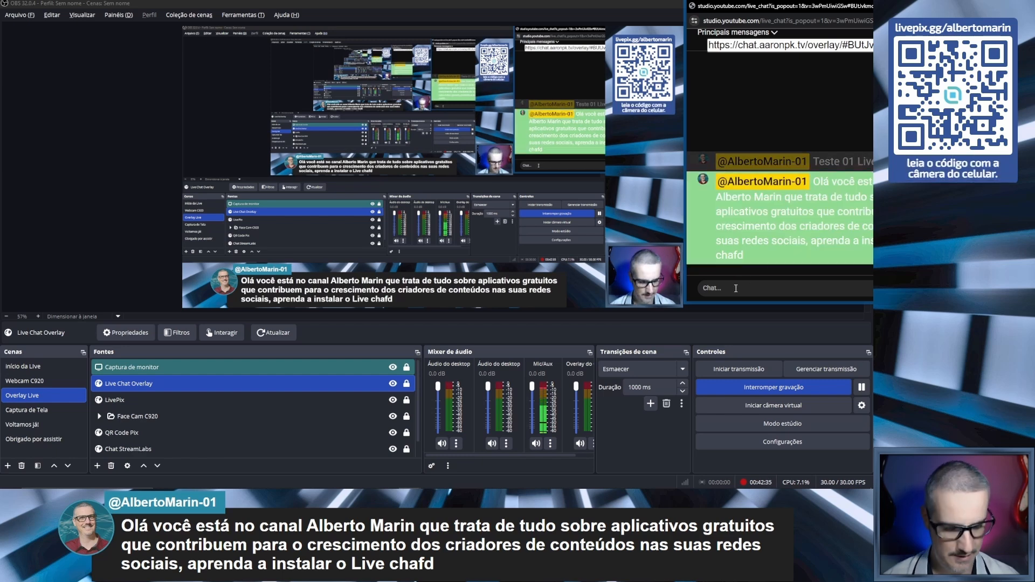
key("Return")
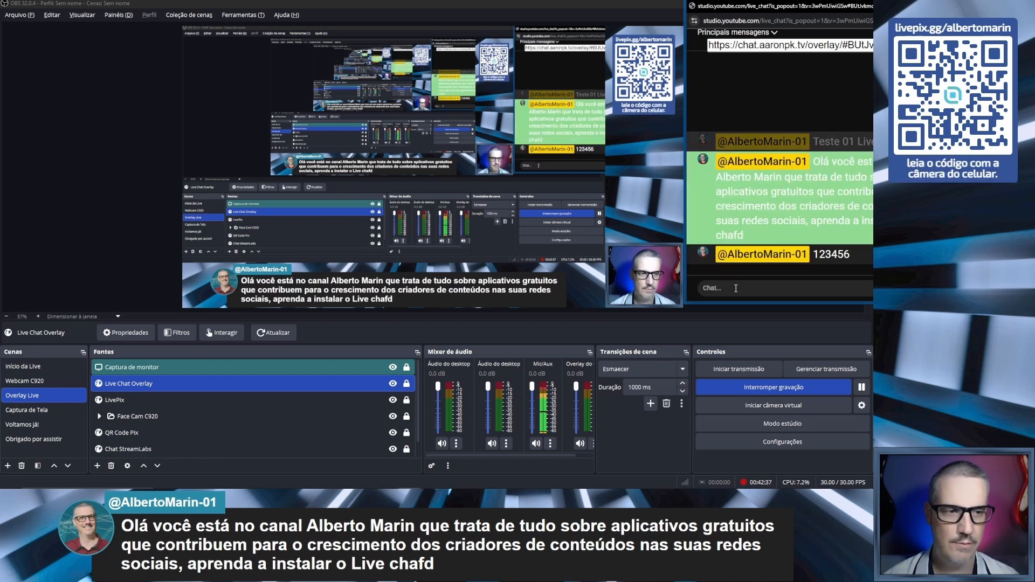
left_click(785, 257)
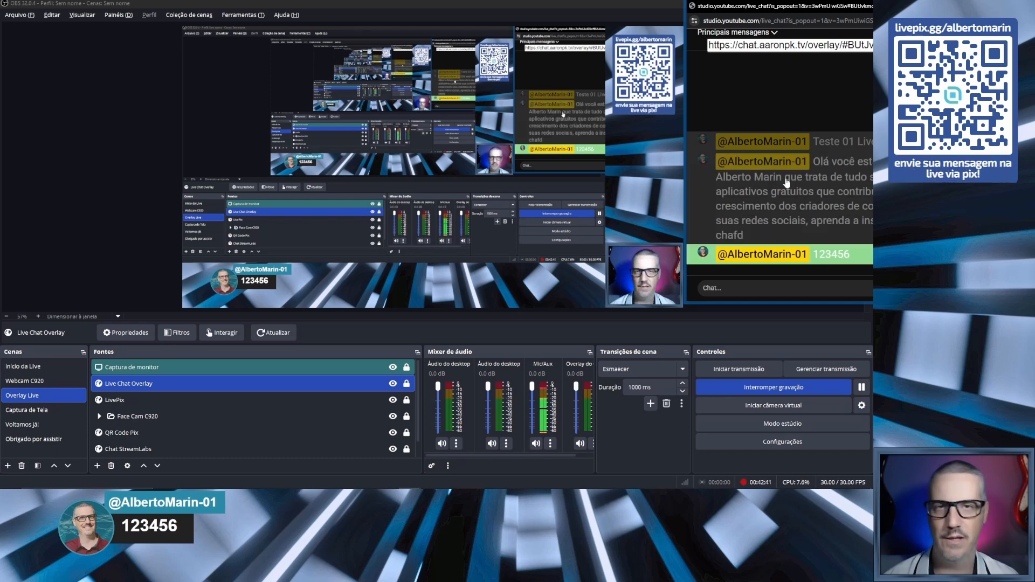
Alternate the overlay between the long message and the "123456" message, and clear it from the stream view.
left_click(755, 262)
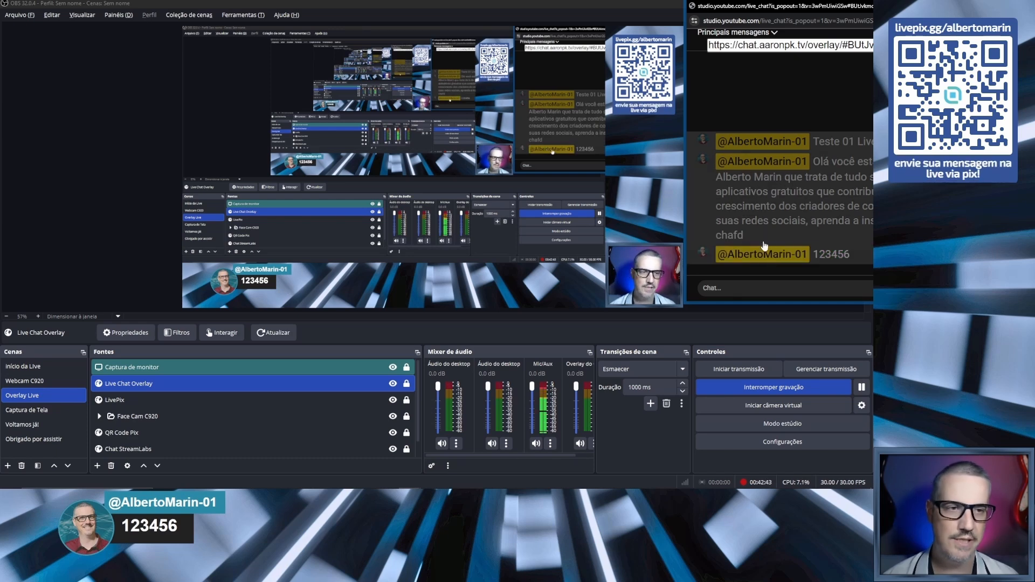
left_click(765, 246)
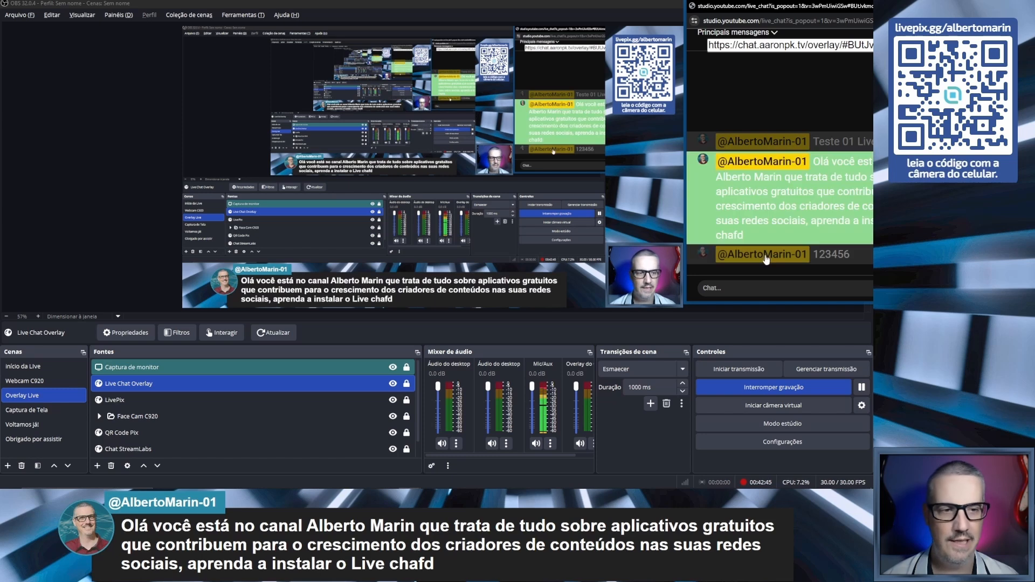
left_click(765, 260)
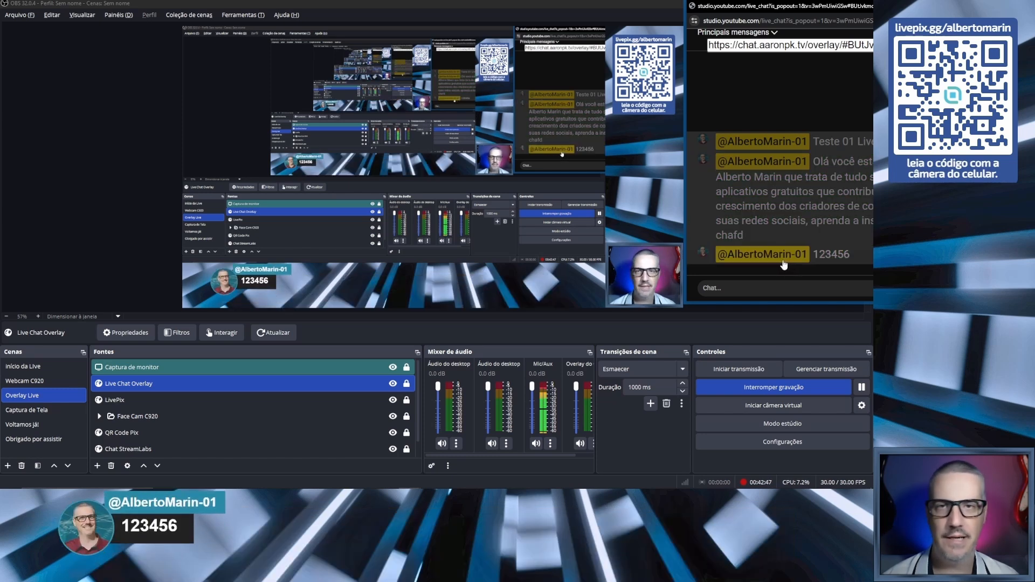
left_click(784, 264)
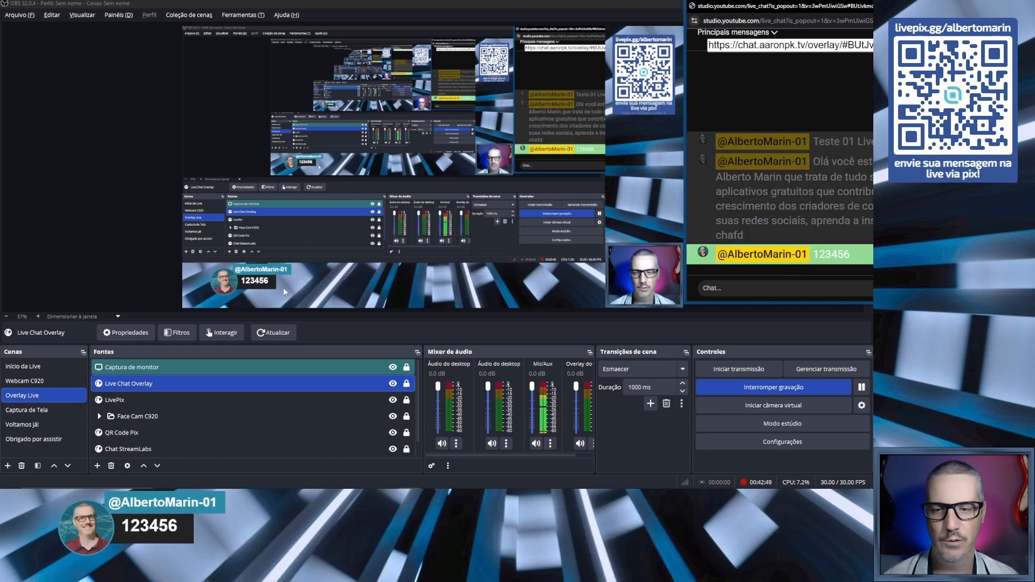
left_click(750, 261)
Change the active OBS scene to Captura de Tela, and finish on the Webcam C920 scene.
left_click(30, 408)
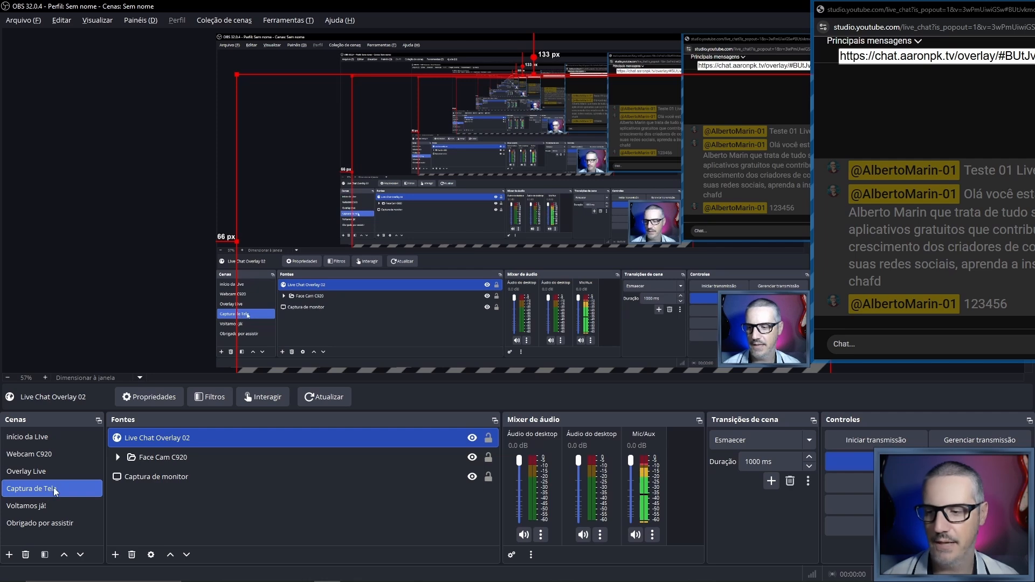
left_click(40, 458)
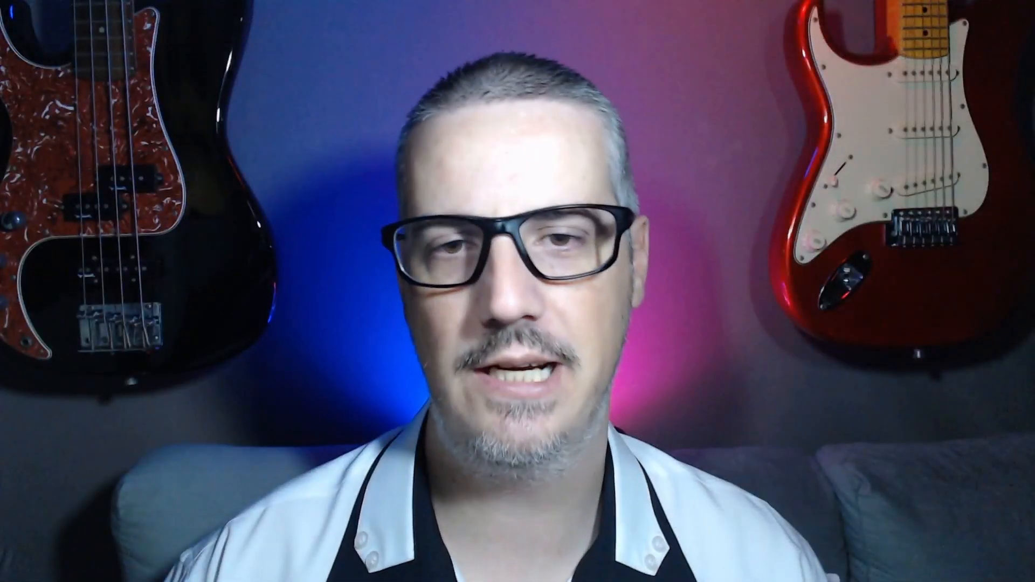